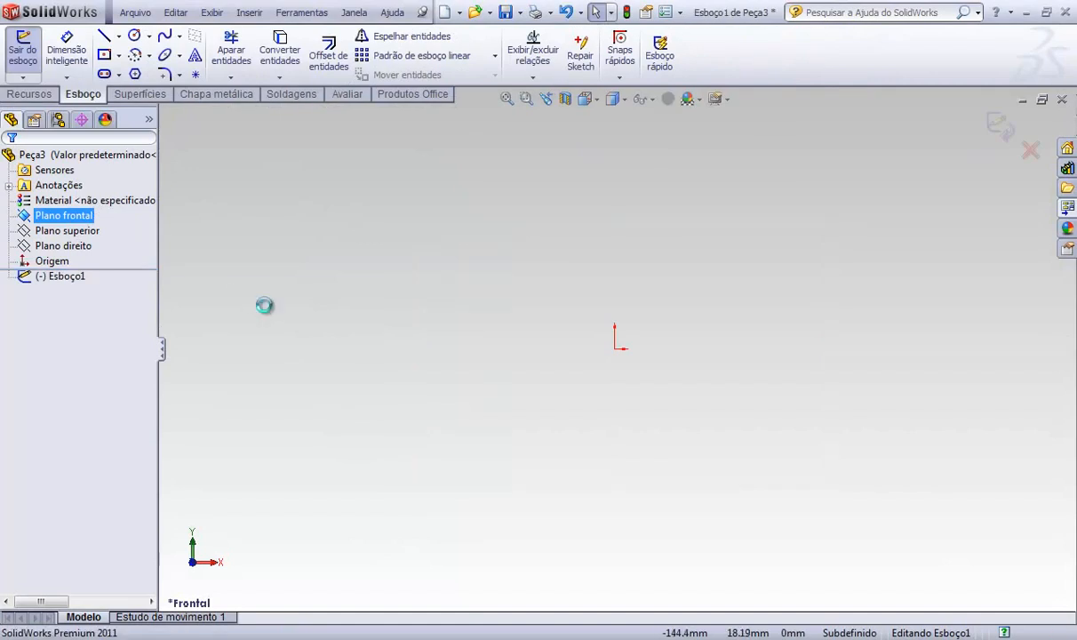
Step: Sketch a circle centred on the origin and set its diameter to 24 mm
key(s)
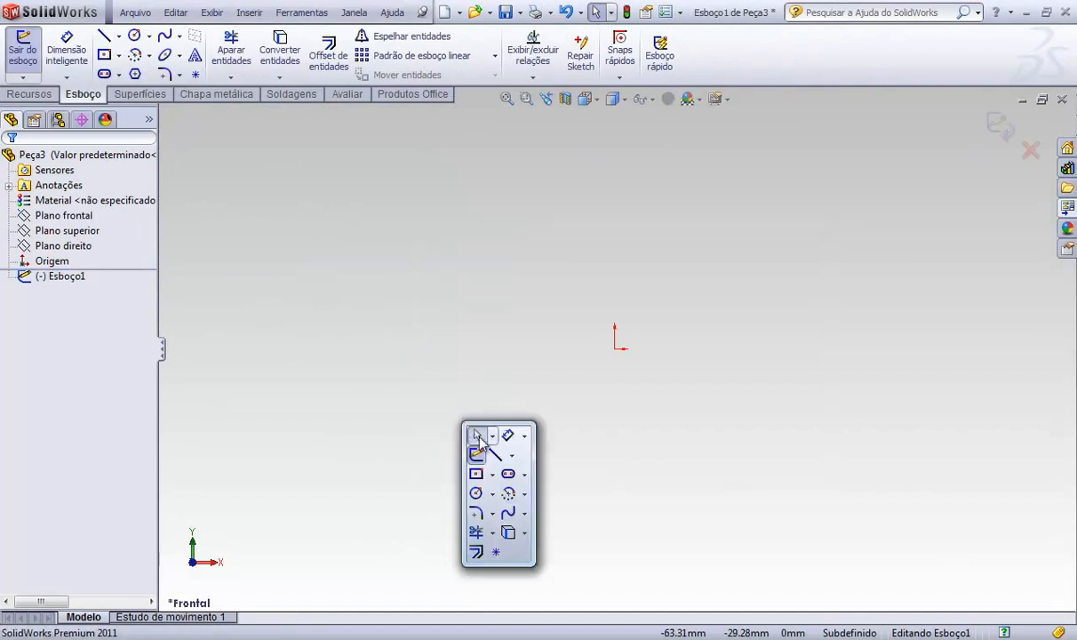
click(475, 494)
drag(614, 349, 558, 399)
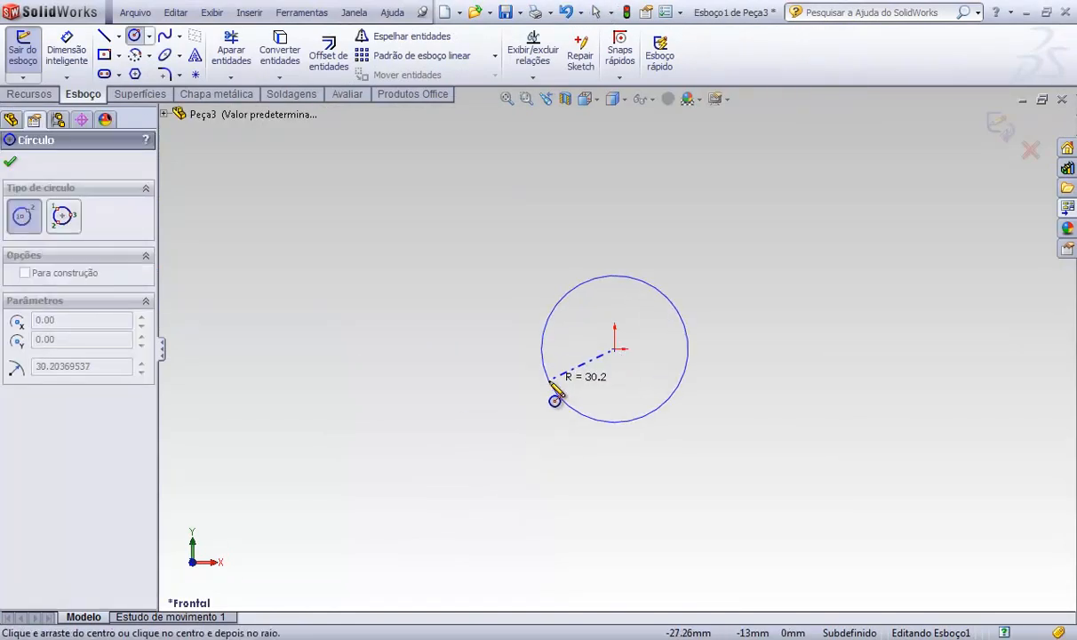
key(Escape)
key(d)
click(668, 300)
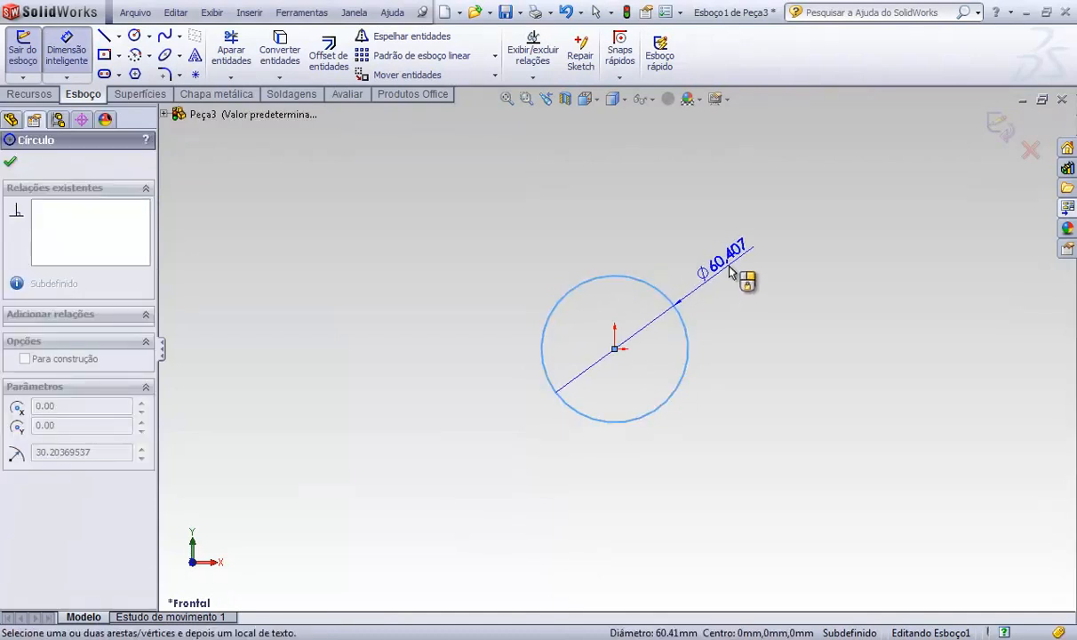
click(737, 278)
text(24)
key(Return)
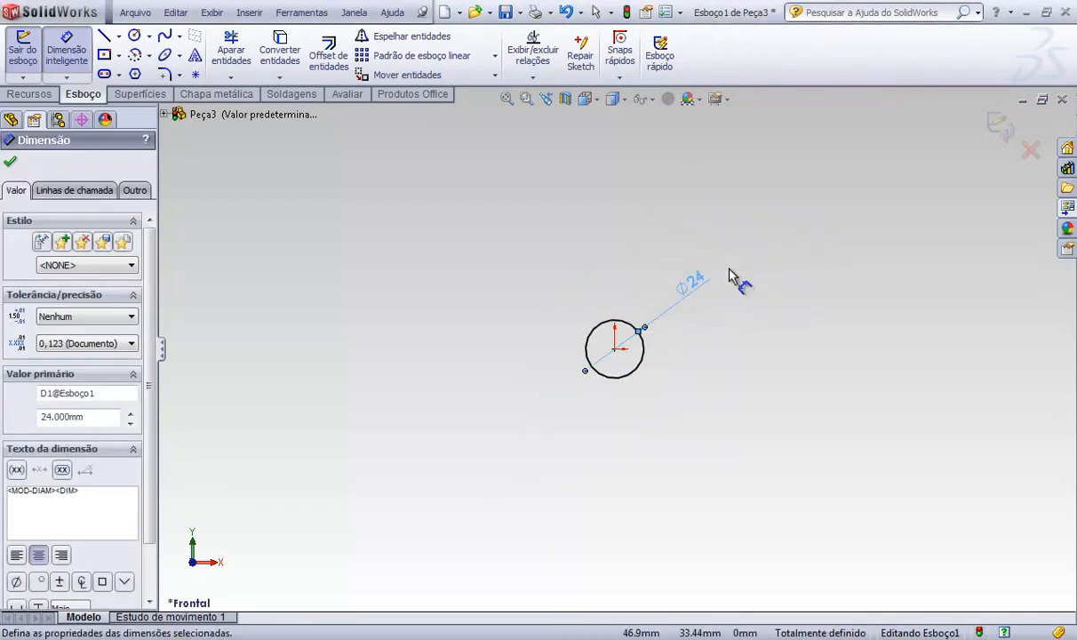
Step: Extrude the circle as a blind boss 100 mm deep in the reversed direction to form the bolt shank
click(30, 94)
click(37, 55)
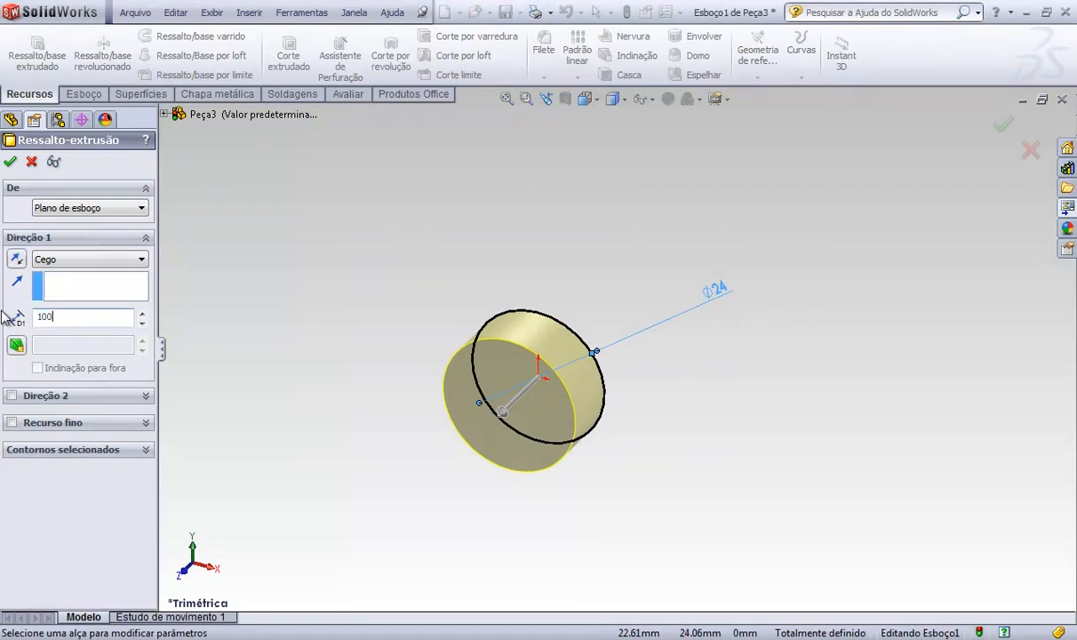
key(Return)
click(16, 259)
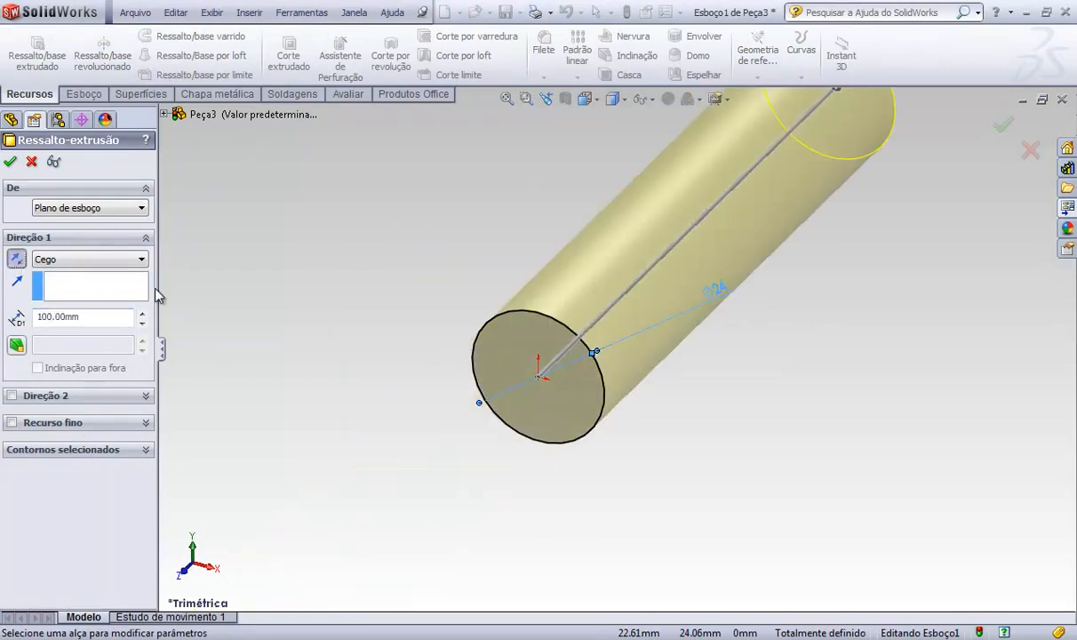
scroll(616, 421, up, 3)
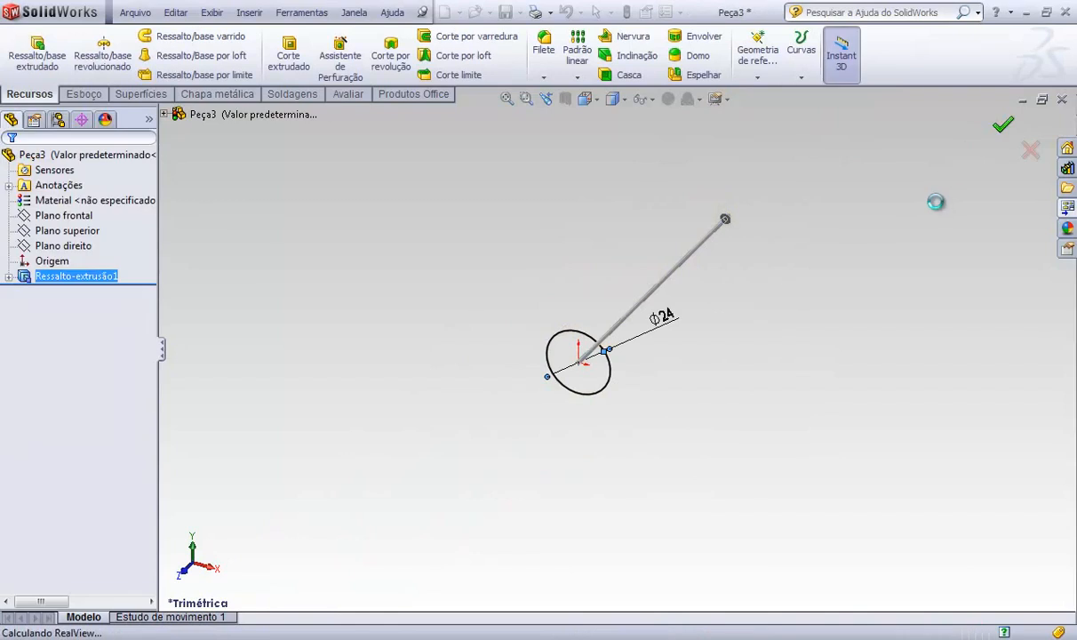
Step: Start a sketch on the shank's origin-side end face and draw a hexagon centred on the origin, larger than the shank
mouse_move(906, 229)
middle_down()
mouse_move(728, 353)
mouse_move(754, 356)
middle_up()
scroll(754, 356, down, 3)
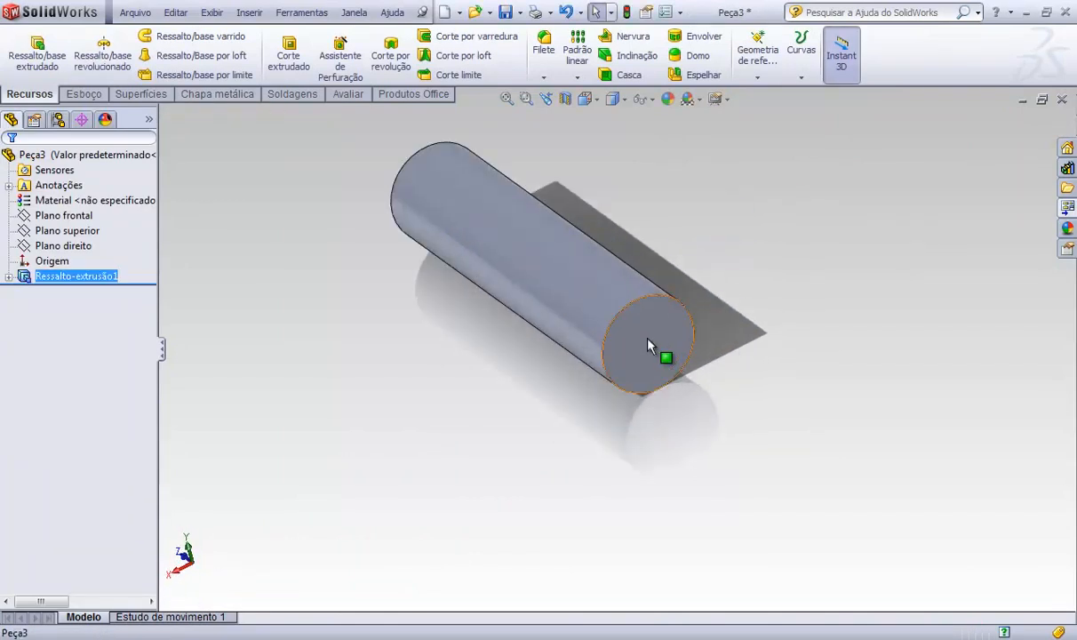
right_click(648, 338)
click(678, 310)
scroll(714, 391, down, 3)
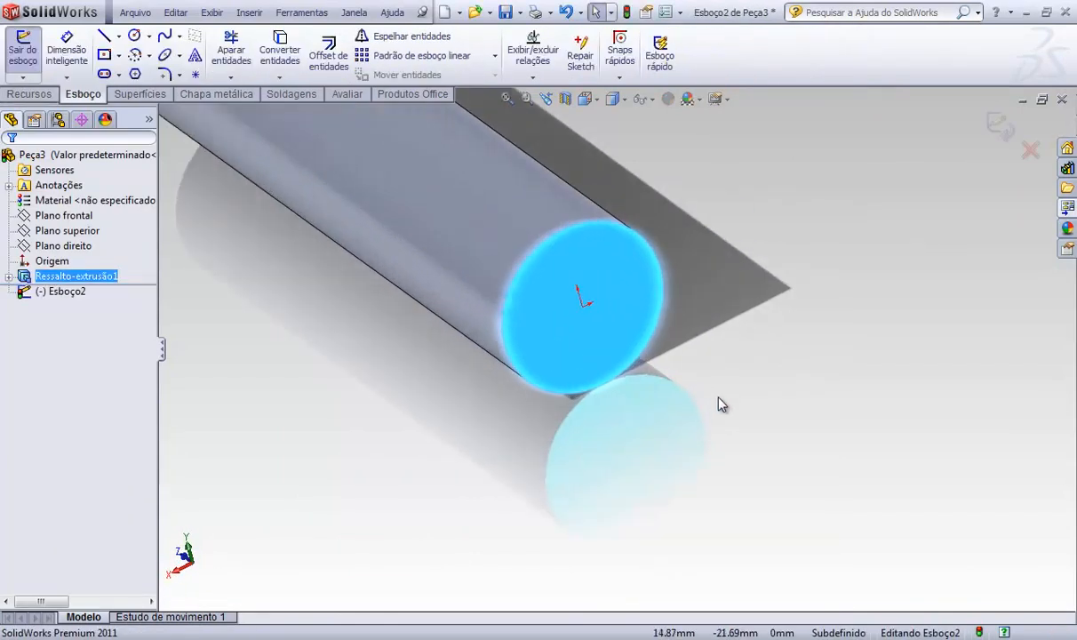
key(s)
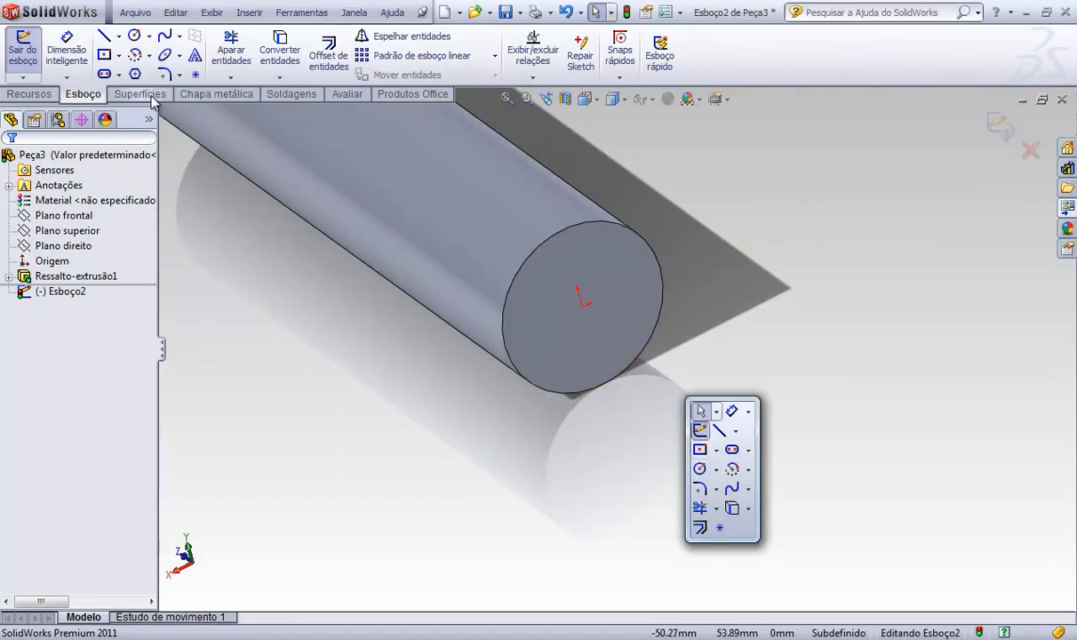
click(721, 467)
drag(582, 303, 620, 185)
key(Escape)
scroll(574, 214, up, 4)
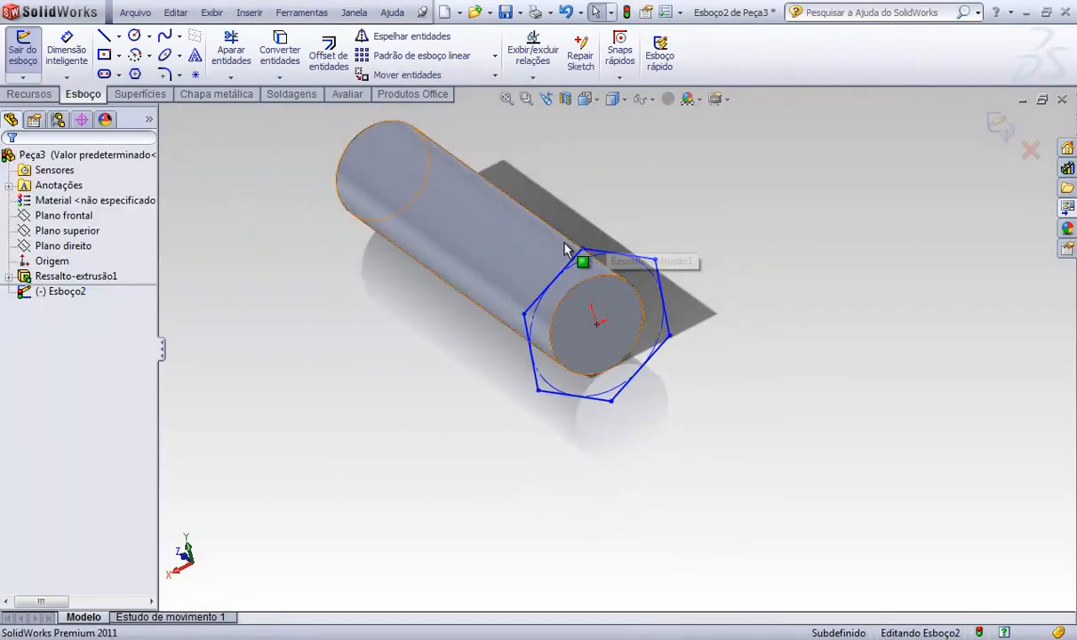
Step: Make the hexagon's upper side horizontal and set the diameter of its inscribed construction circle to 34 mm
click(573, 263)
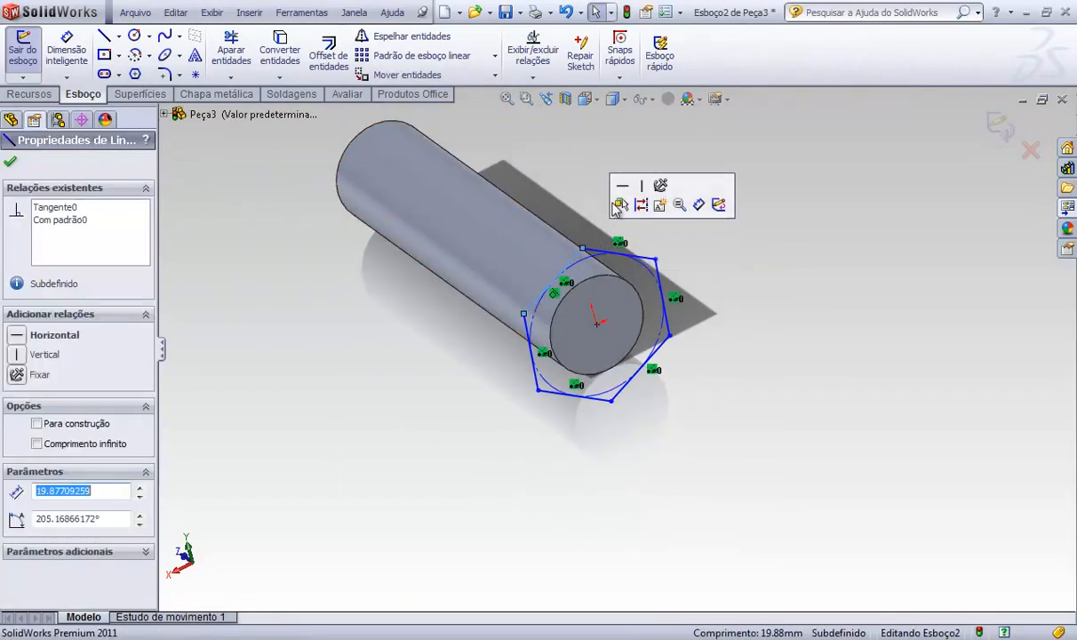
click(621, 185)
key(Escape)
scroll(638, 275, down, 3)
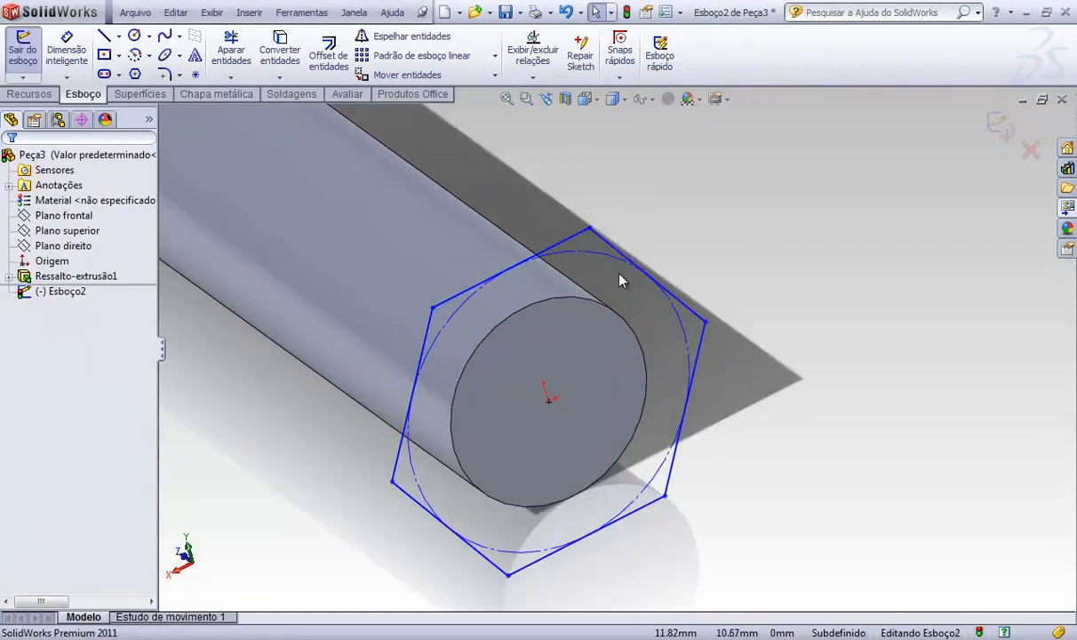
right_drag(620, 278, 613, 264)
click(613, 265)
click(685, 232)
text(34)
key(Return)
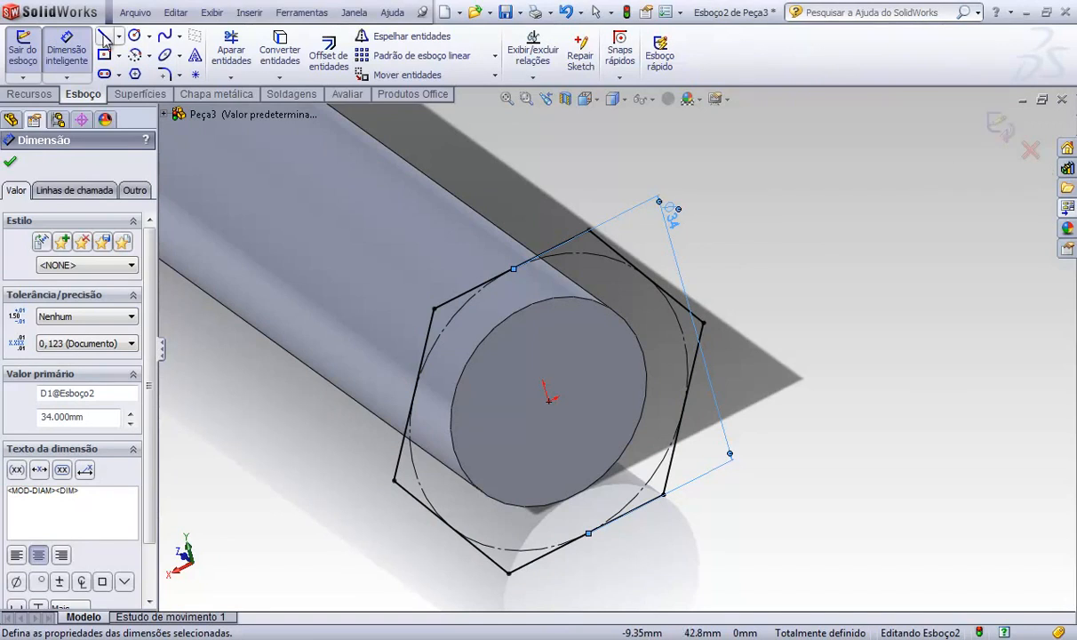
Step: Extrude the hexagon 12 mm away from the shank, merged with the body, to form the bolt head
click(30, 93)
click(37, 53)
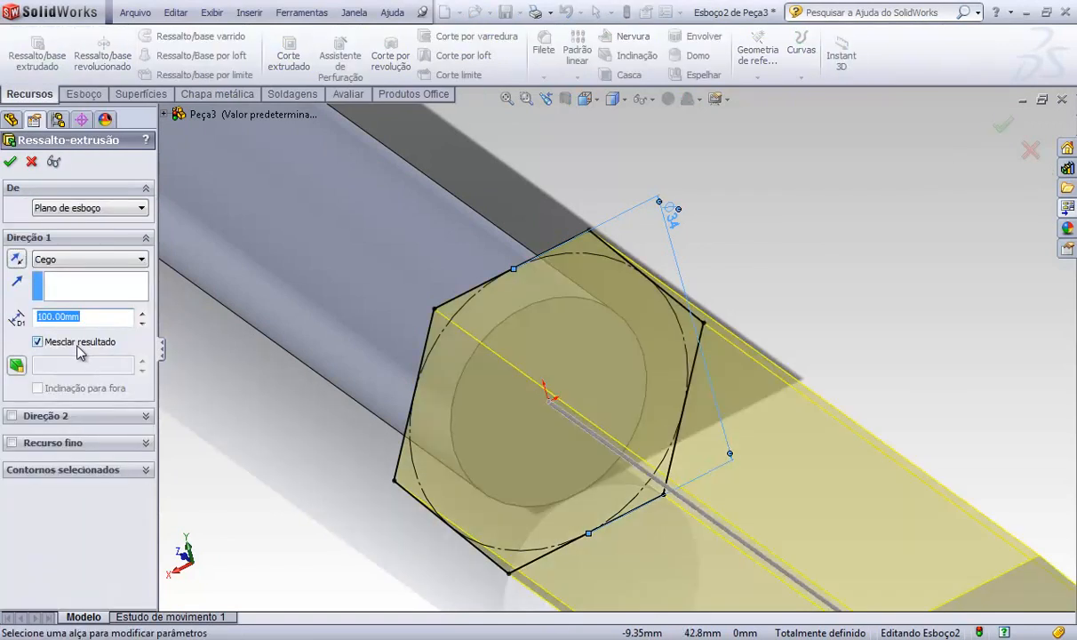
key(Return)
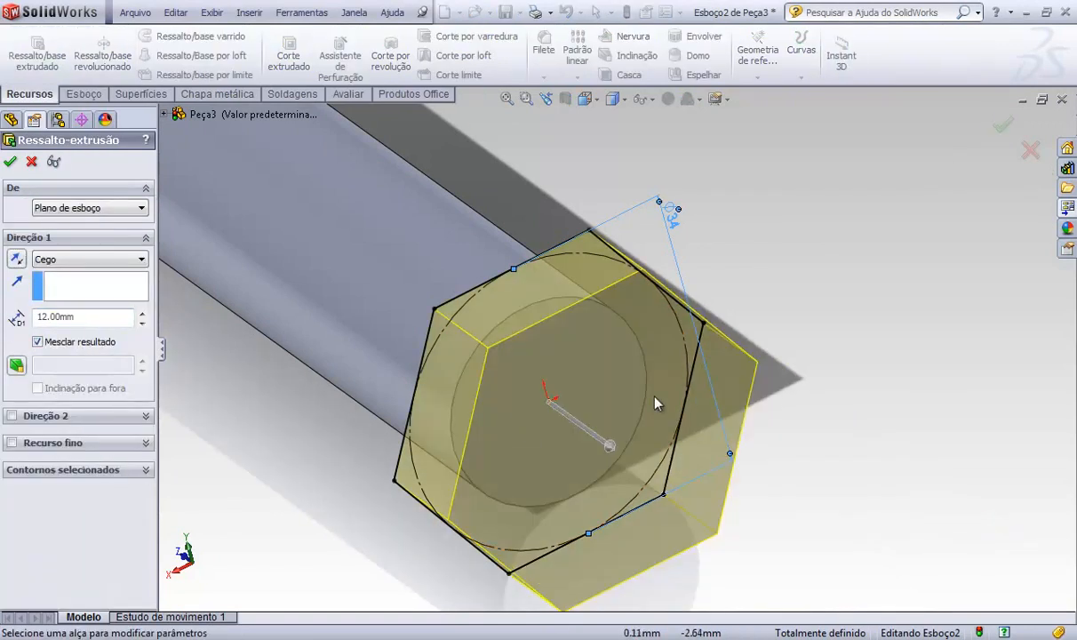
click(1002, 125)
middle_drag(683, 368, 761, 320)
scroll(715, 331, down, 3)
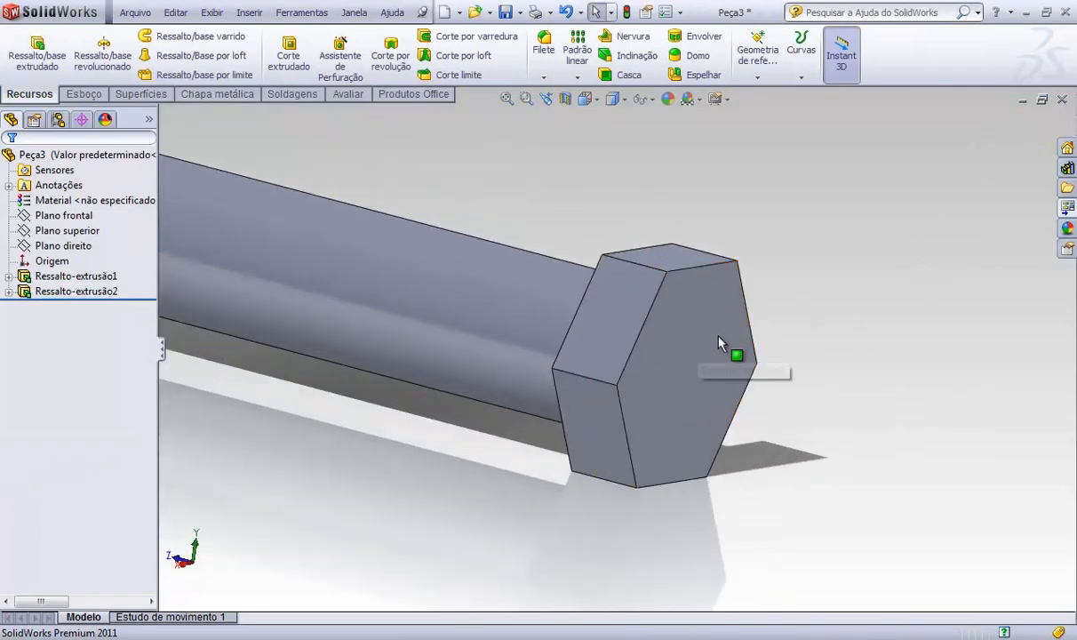
Step: Switch to Firefox to examine the shape of the bolt head in the reference photos, and return to the SolidWorks part
key(alt+Tab)
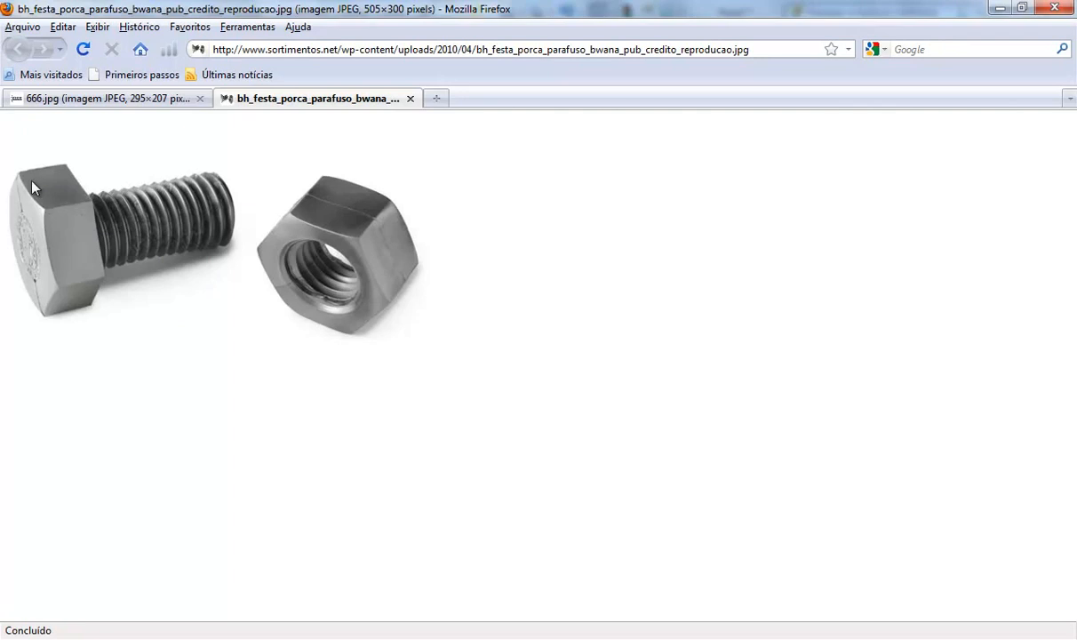
click(122, 99)
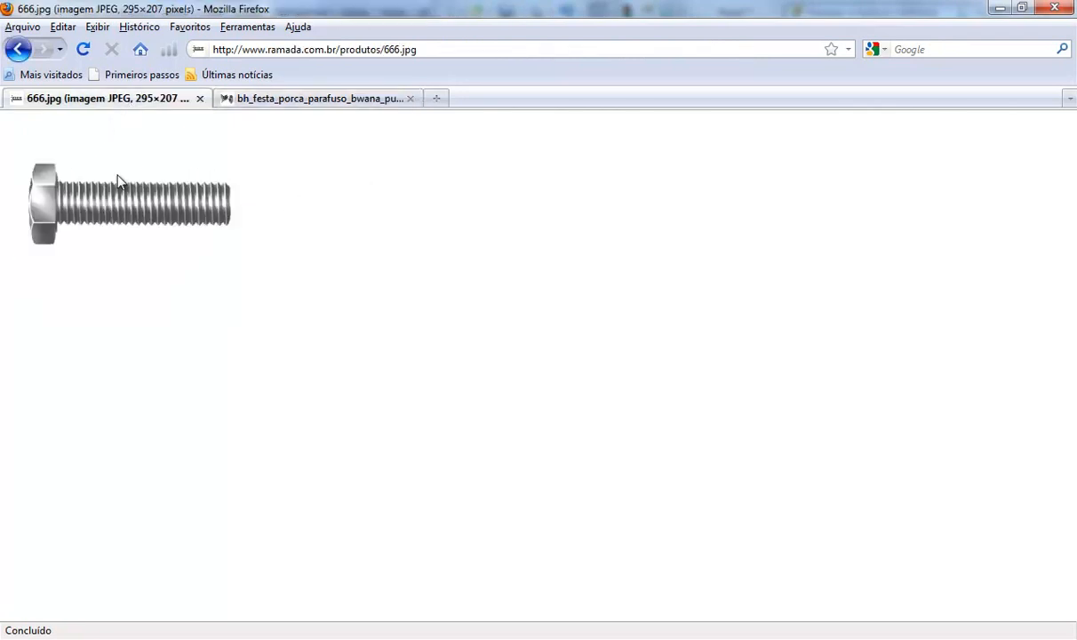
ctrl+scroll(35, 182, up, 7)
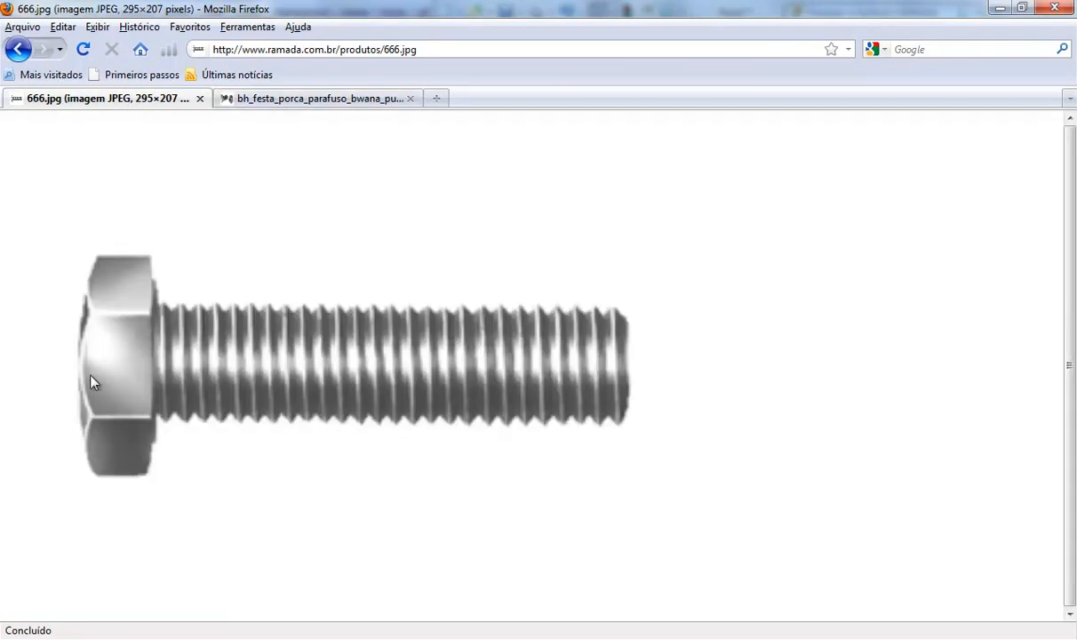
ctrl+scroll(424, 546, down, 7)
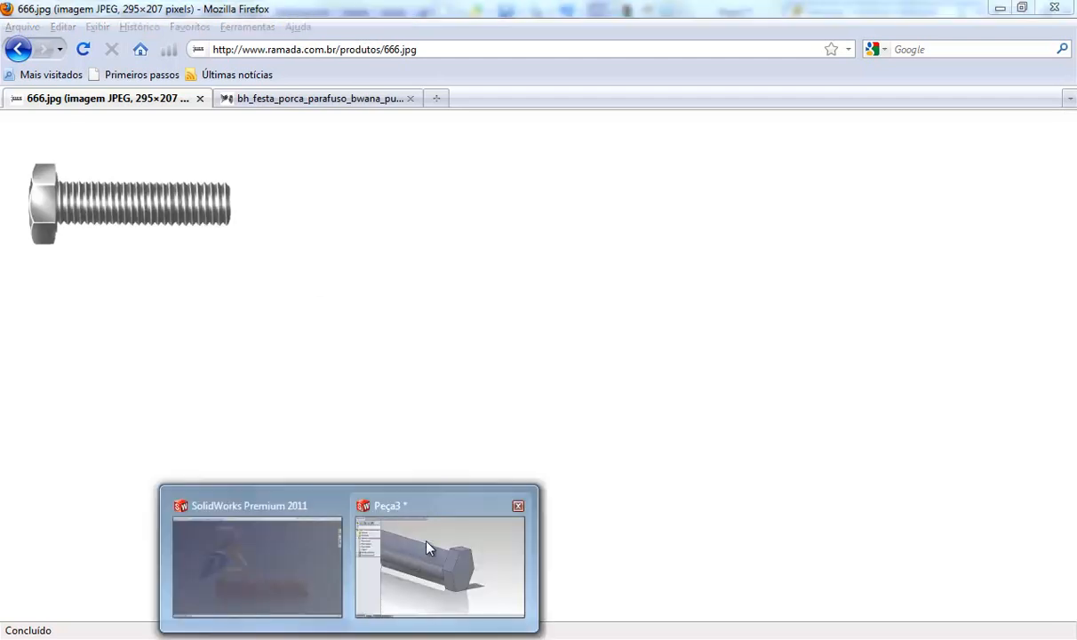
click(423, 548)
Step: Start a sketch on the outer face of the hexagonal head and draw an origin-centred circle of about 14.9 mm radius
scroll(746, 297, up, 3)
click(637, 392)
right_click(618, 354)
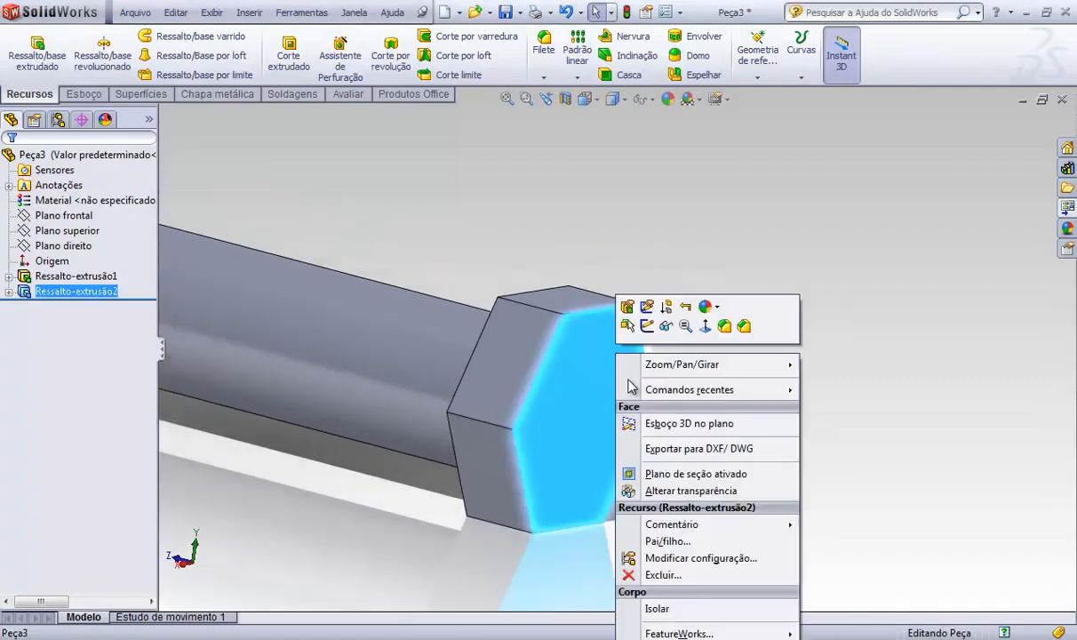
click(649, 328)
click(794, 373)
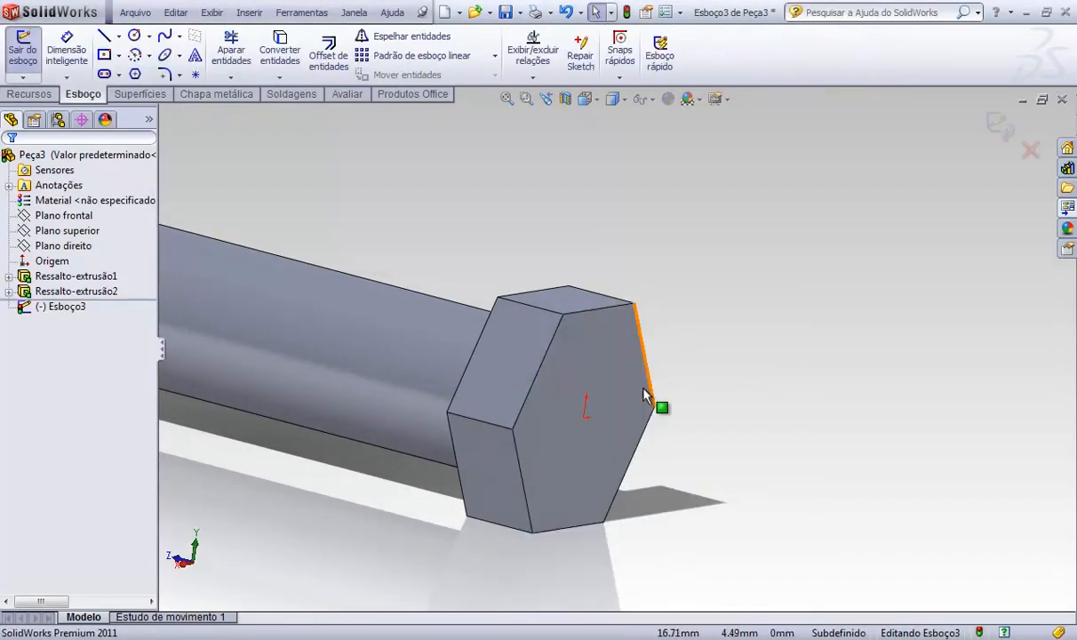
scroll(641, 410, down, 2)
key(s)
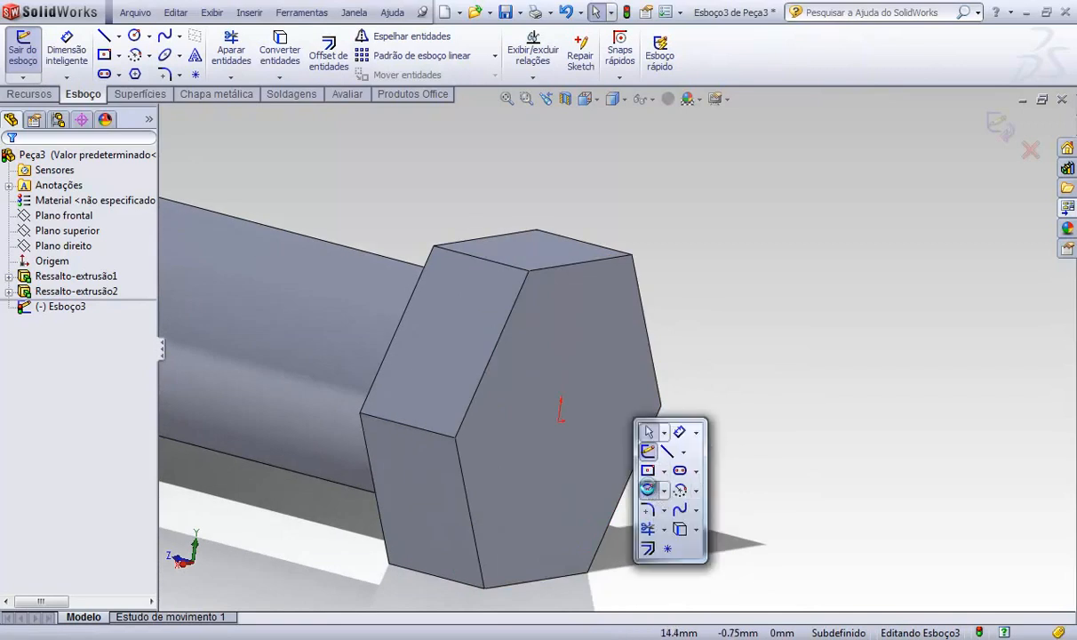
click(648, 488)
click(559, 421)
click(582, 282)
key(Escape)
Step: Make the circle tangent to the upper edge of the head's hexagonal face
click(599, 286)
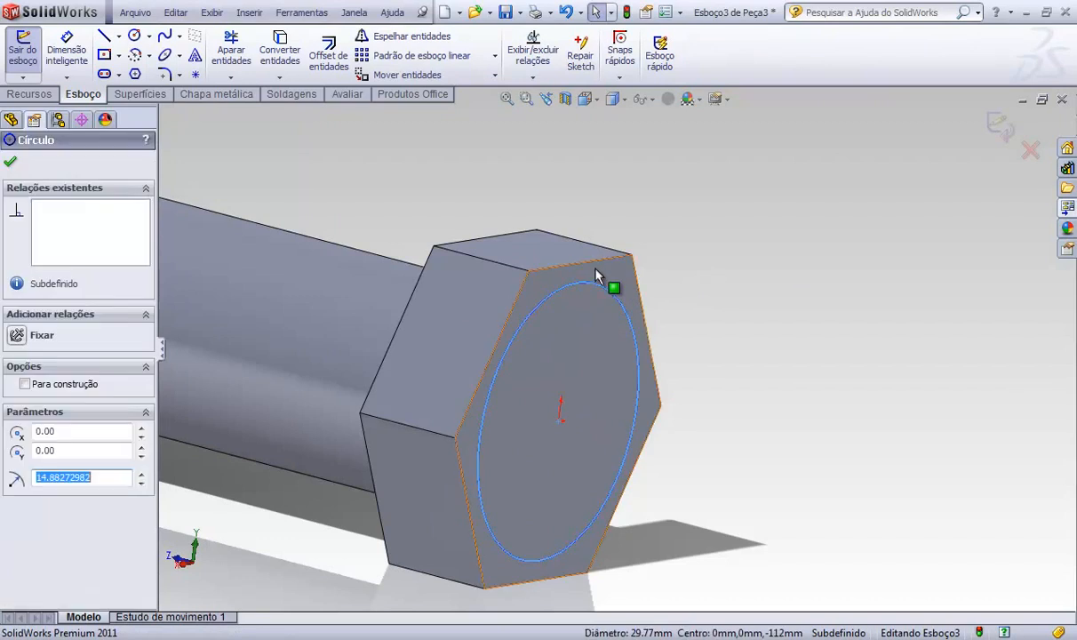
ctrl+click(597, 263)
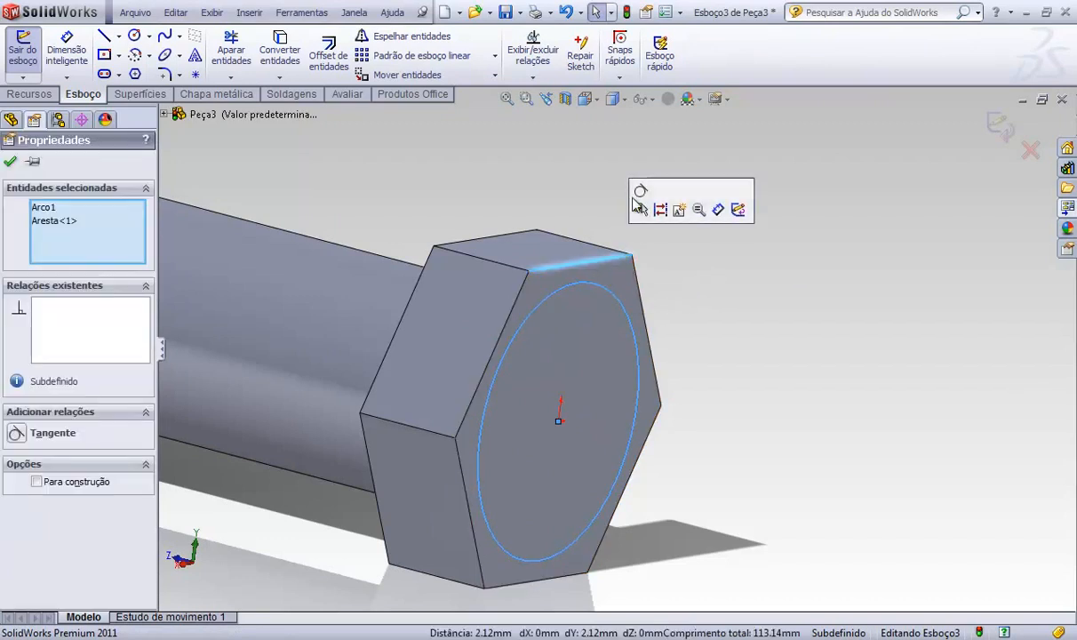
click(630, 207)
click(742, 302)
scroll(711, 300, up, 3)
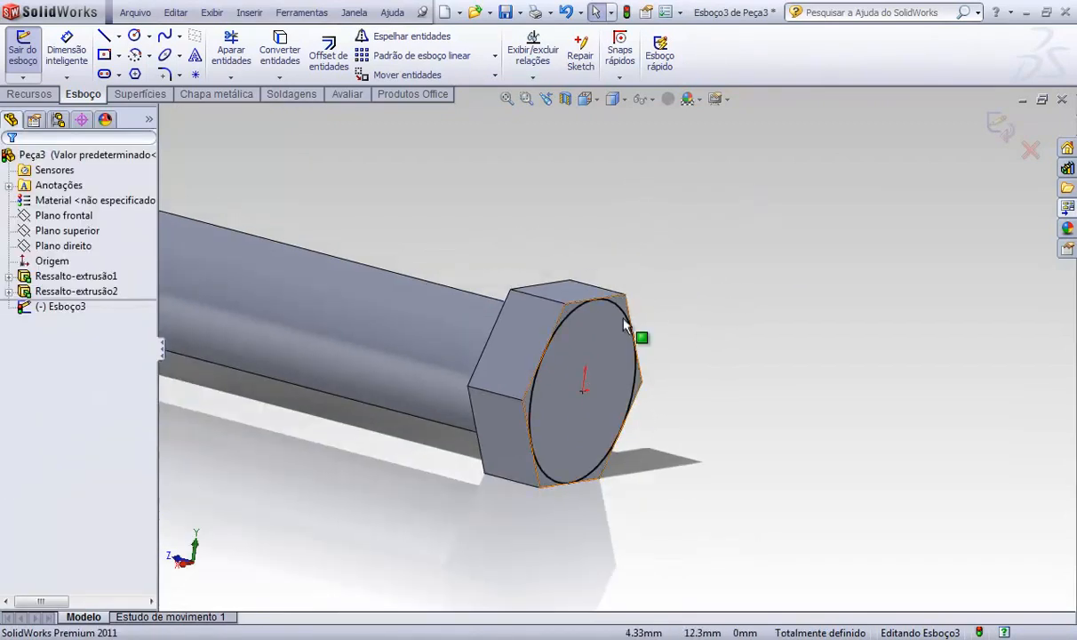
Step: Cut-extrude the circle 12 mm into the head with the cut side flipped and a 70° draft to bevel the hexagon's corners
click(29, 93)
click(289, 55)
scroll(524, 335, down, 2)
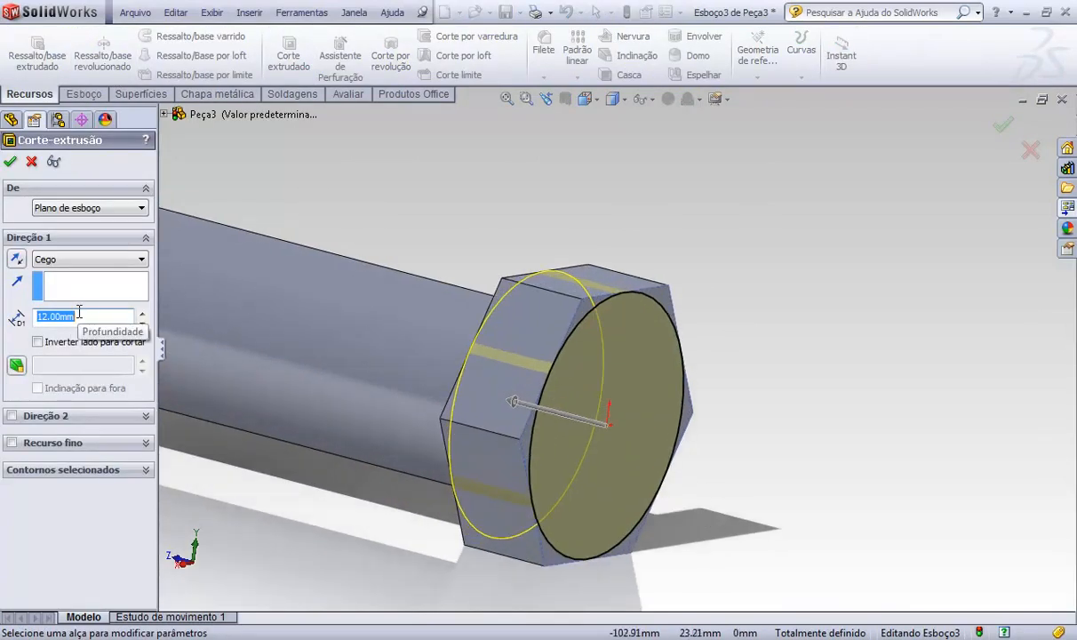
click(16, 364)
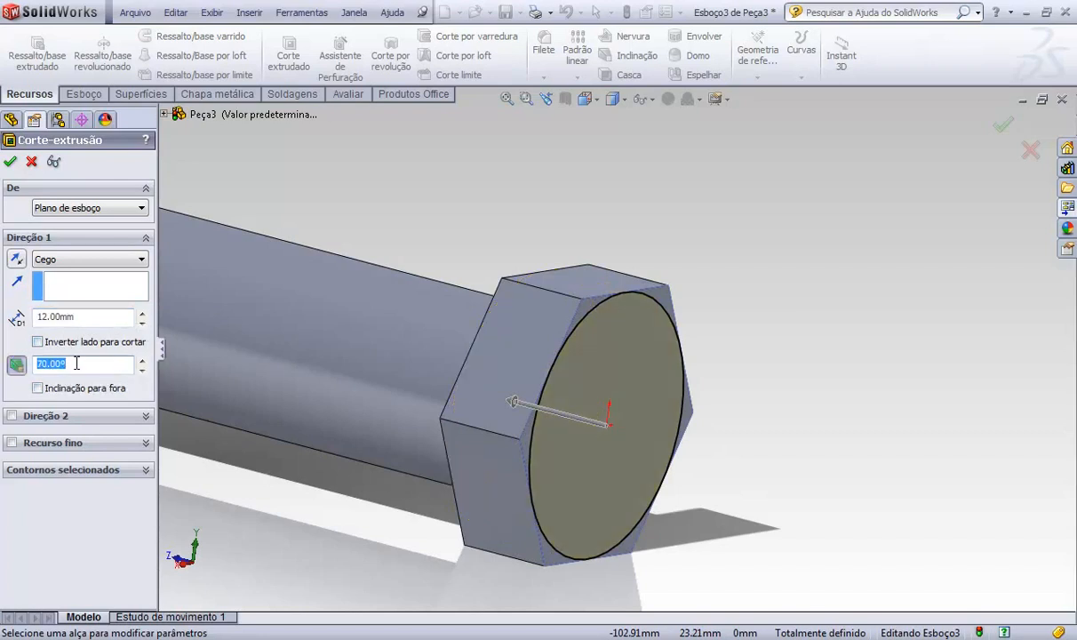
click(37, 342)
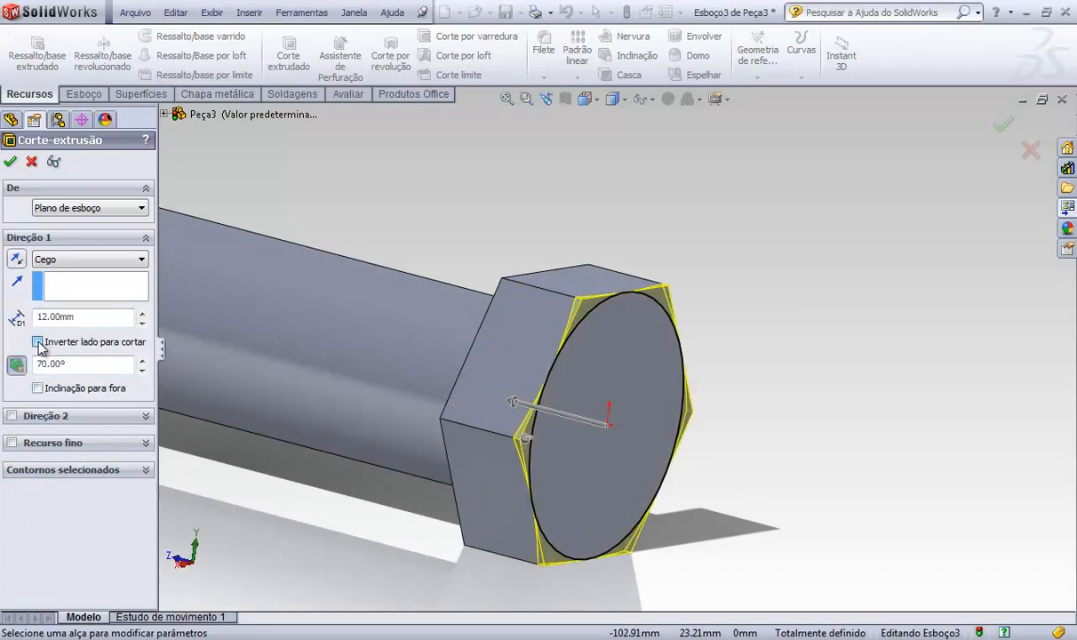
middle_drag(536, 314, 656, 306)
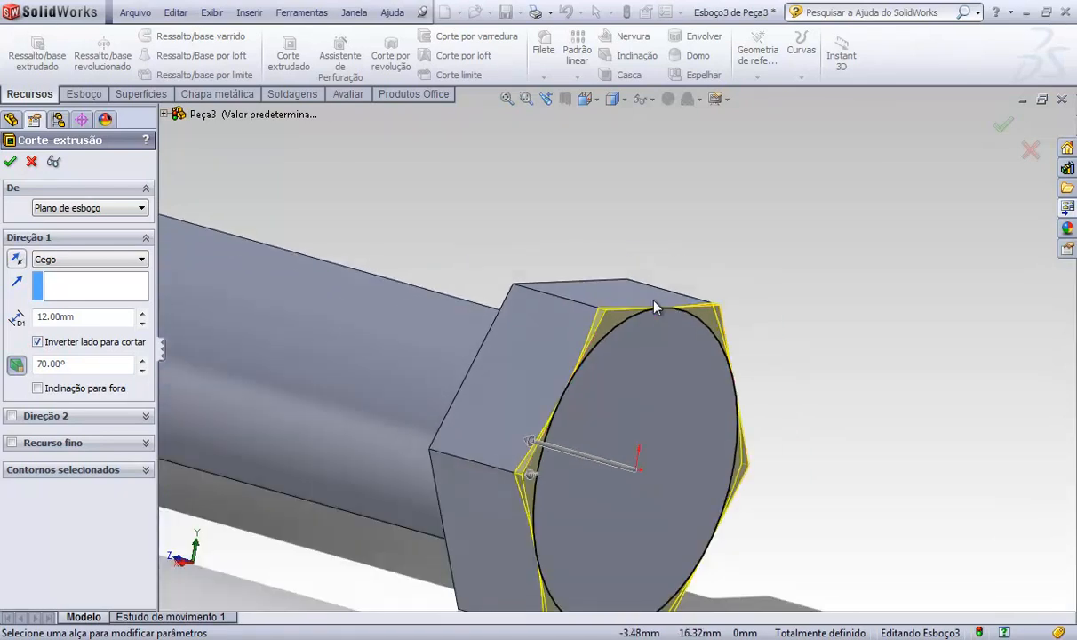
click(1005, 126)
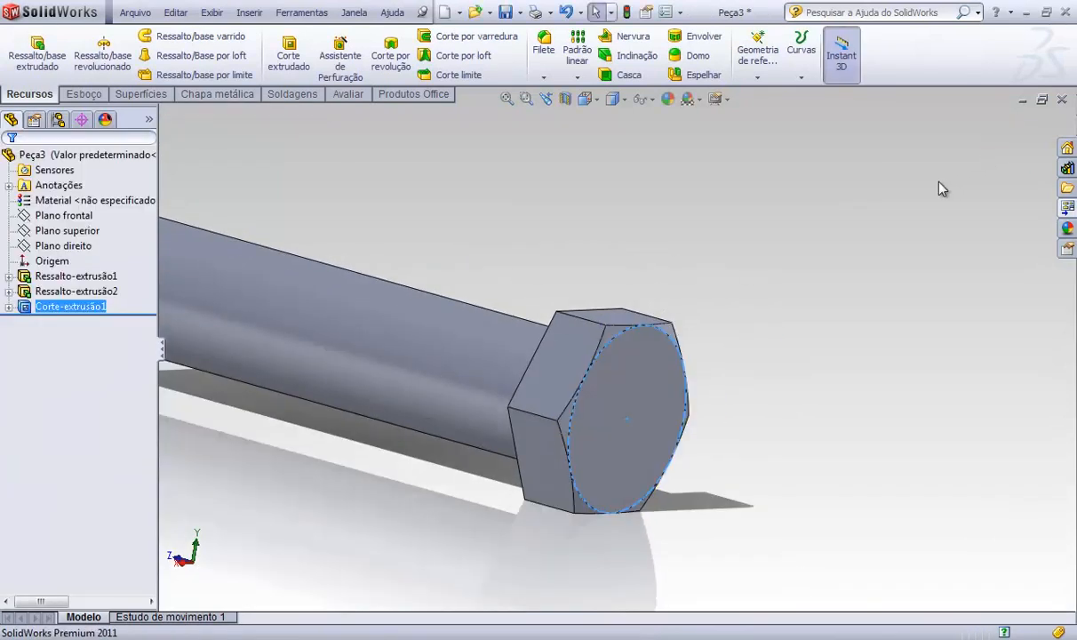
Step: Start a sketch on the hexagonal head's shank-side face and draw an origin-centred circle reaching close to the hexagon's edges
middle_drag(684, 342, 481, 269)
scroll(517, 327, up, 6)
scroll(517, 327, down, 5)
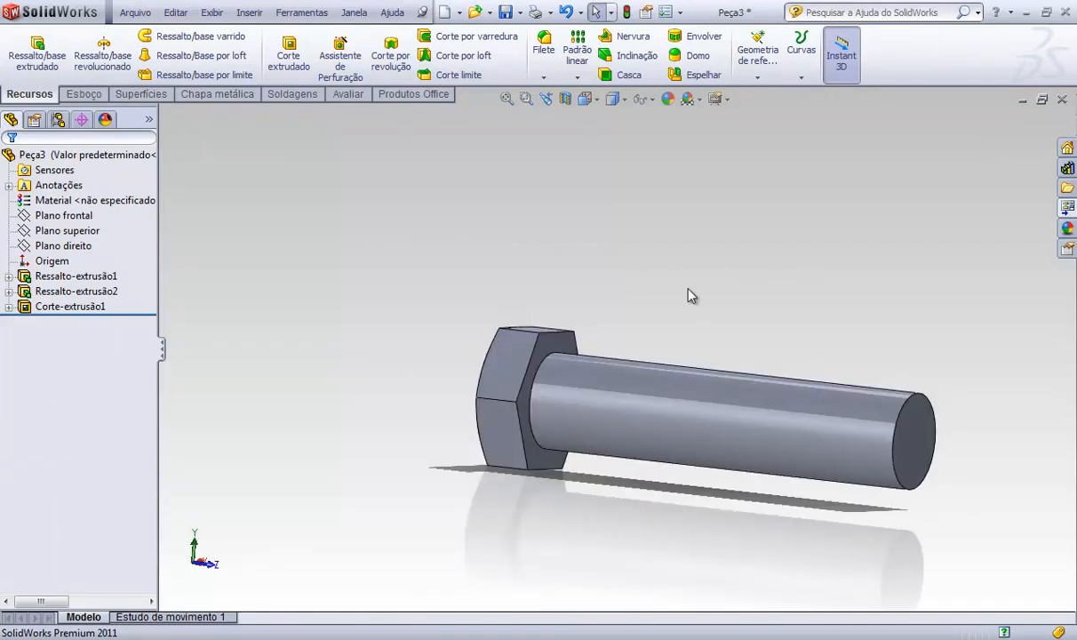
scroll(622, 348, down, 3)
scroll(442, 369, down, 2)
right_click(440, 367)
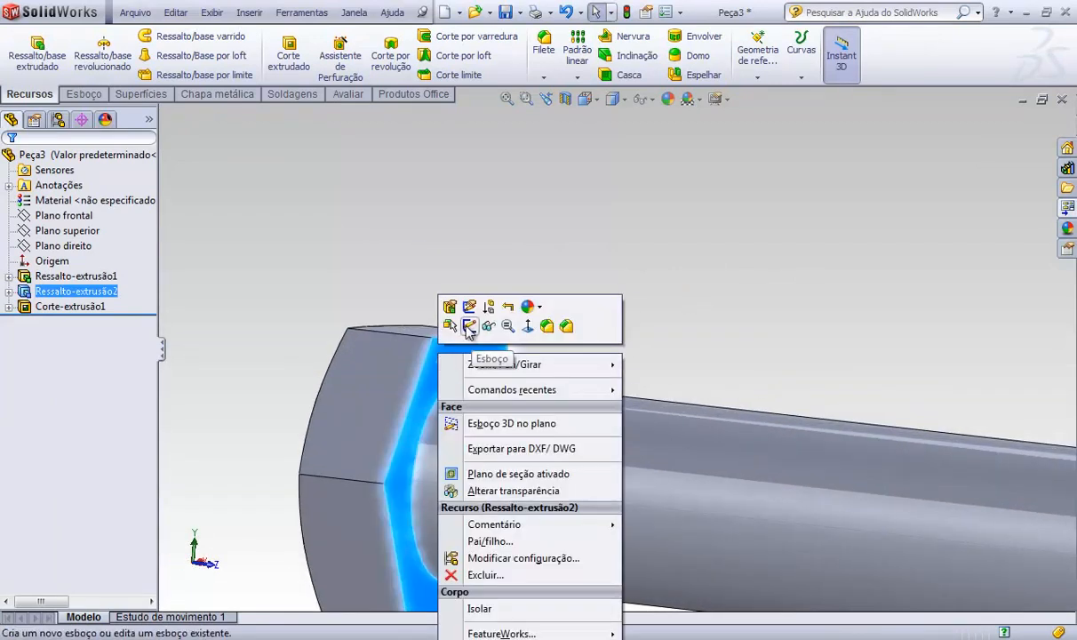
click(469, 326)
click(725, 346)
key(s)
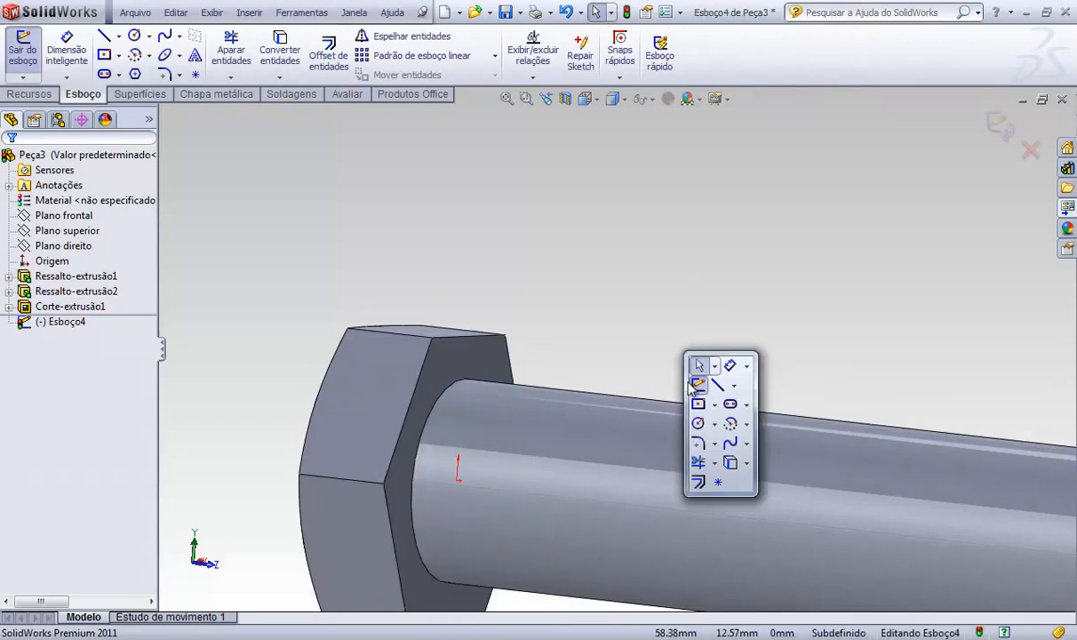
click(698, 424)
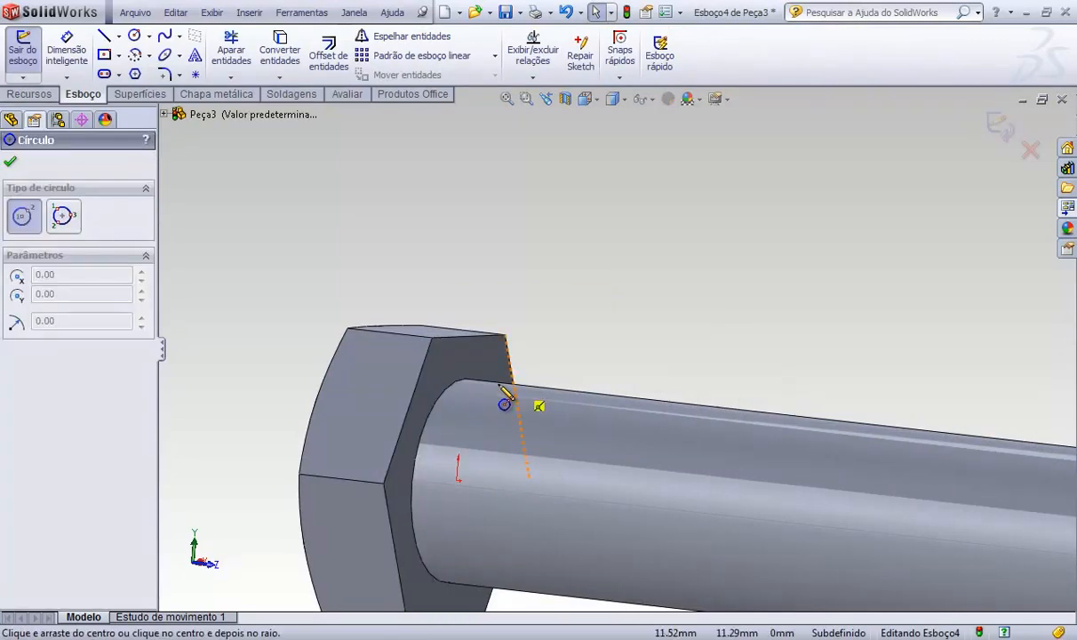
click(456, 479)
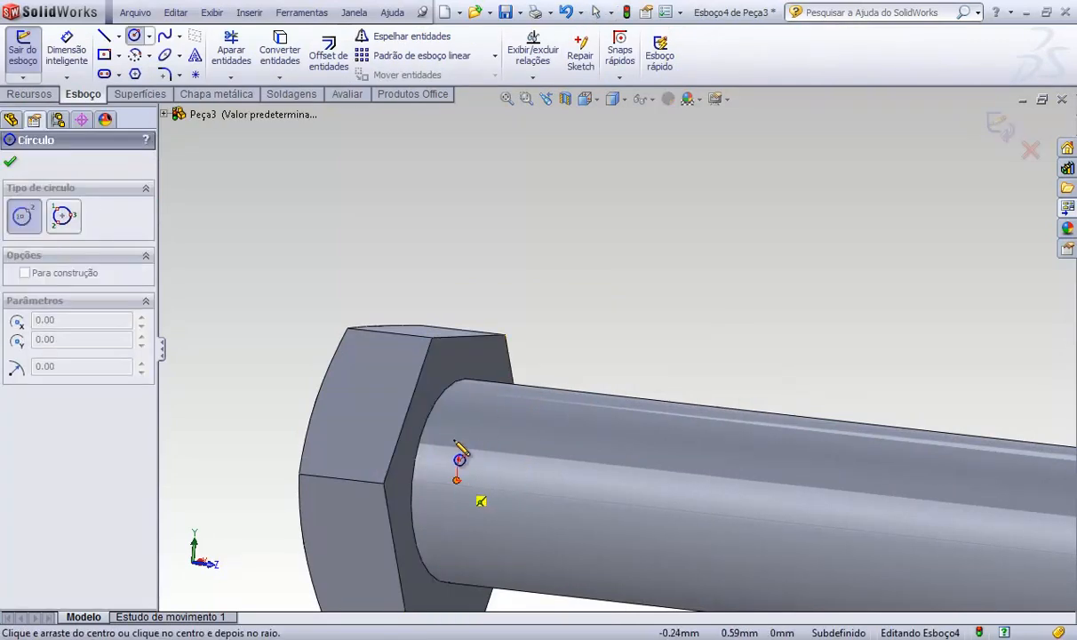
click(475, 351)
key(Escape)
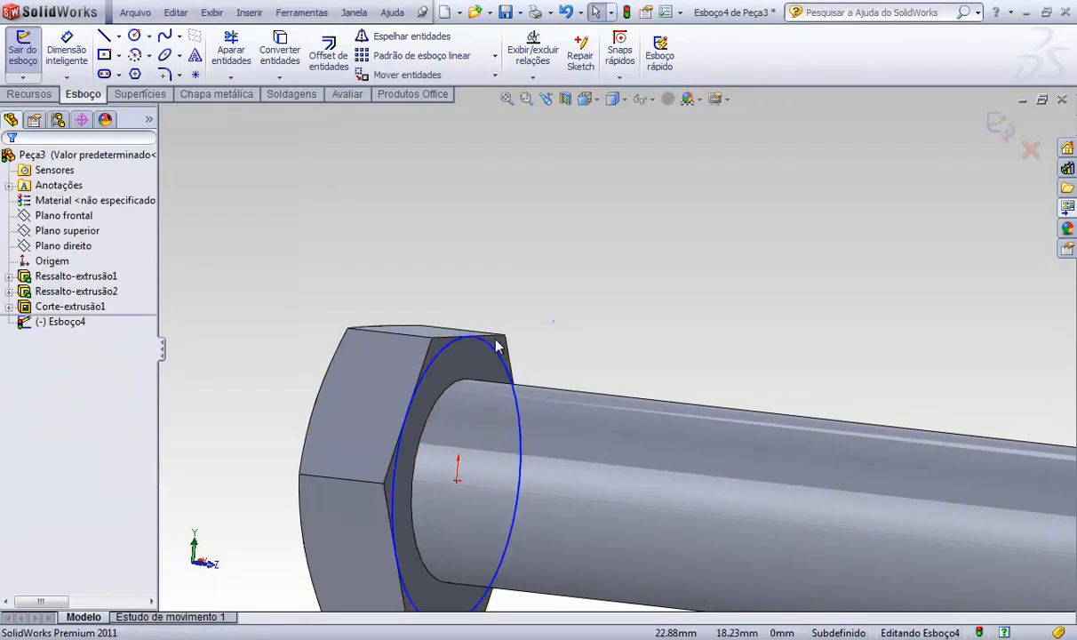
Step: Make the circle tangent to the upper edge of the head's shank-side hexagonal face
scroll(511, 336, down, 3)
click(505, 348)
ctrl+click(507, 338)
click(549, 270)
click(559, 279)
scroll(560, 280, up, 4)
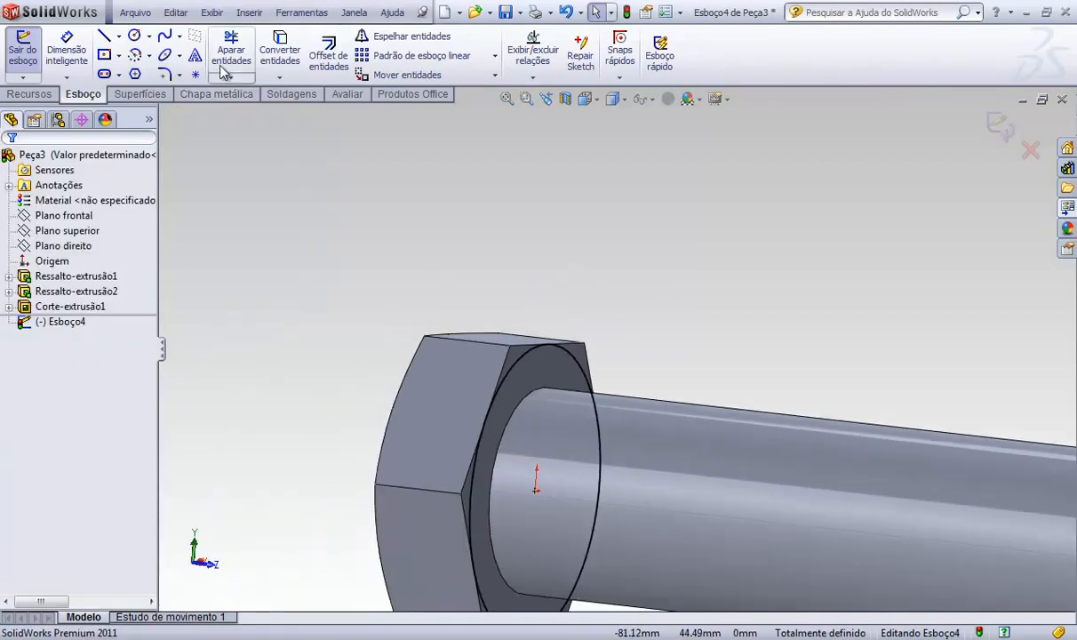
Step: Extrude the circle 1 mm towards the shank as a washer face, checking the bolt photo in Firefox before accepting
scroll(231, 71, up, 1)
click(37, 53)
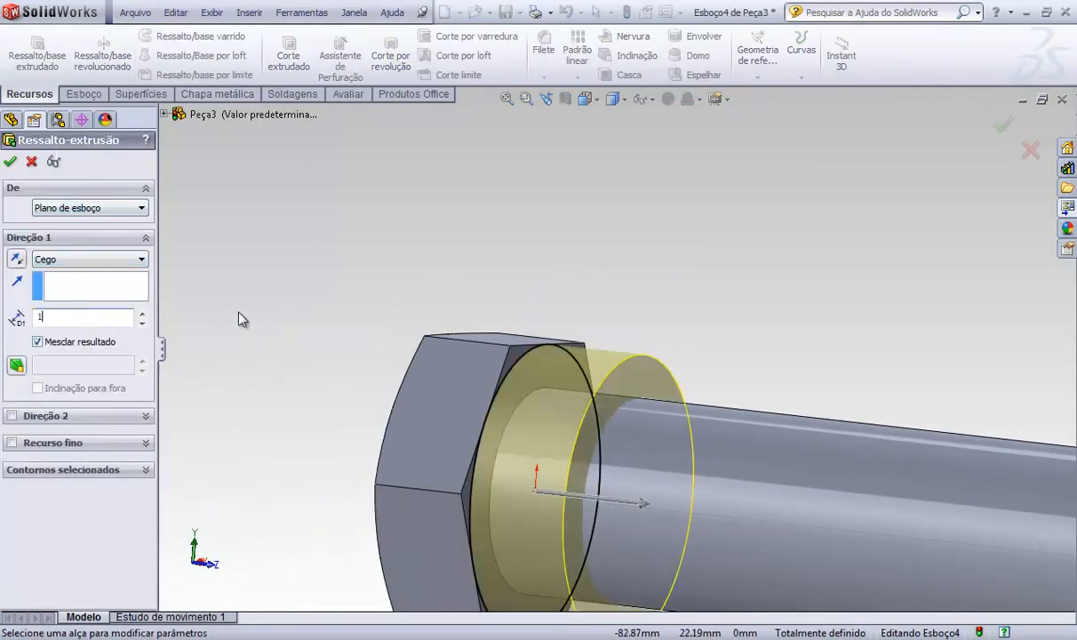
key(Return)
middle_drag(509, 355, 526, 374)
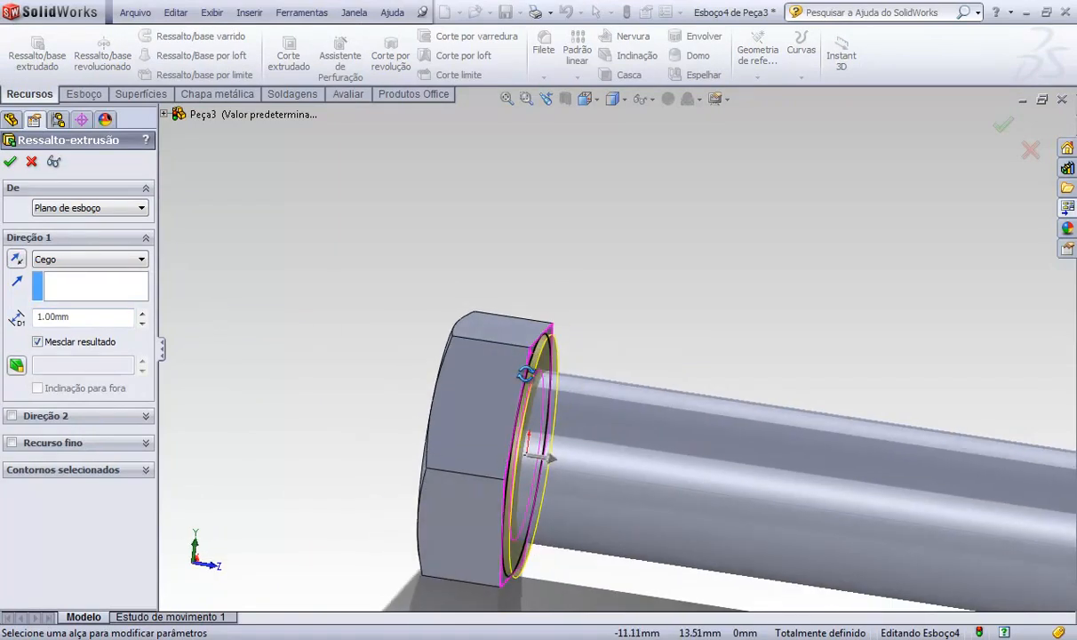
click(464, 638)
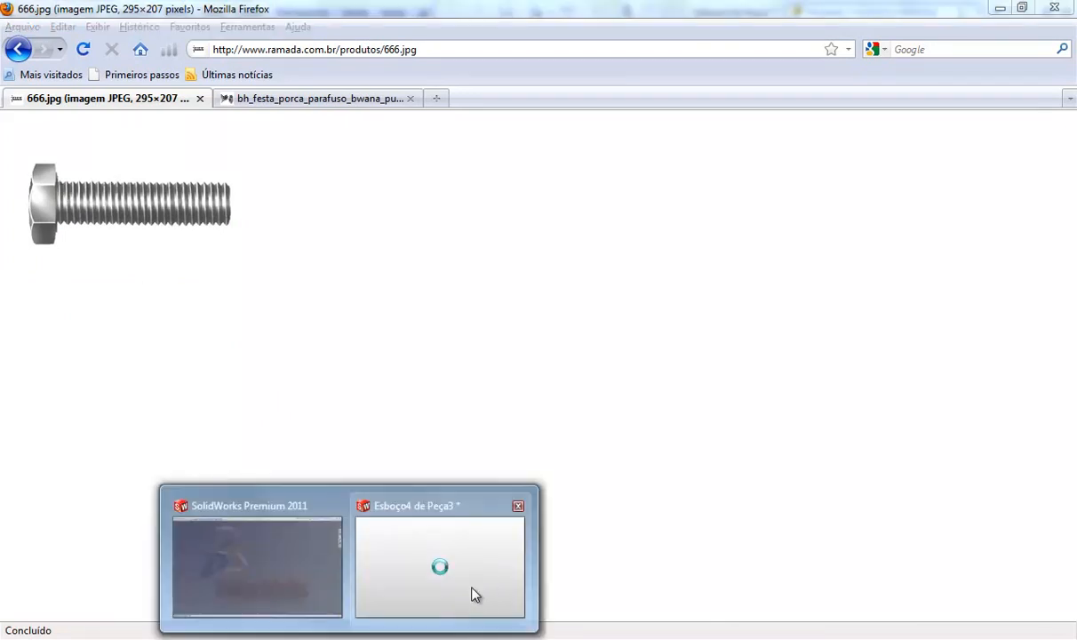
click(457, 611)
click(997, 130)
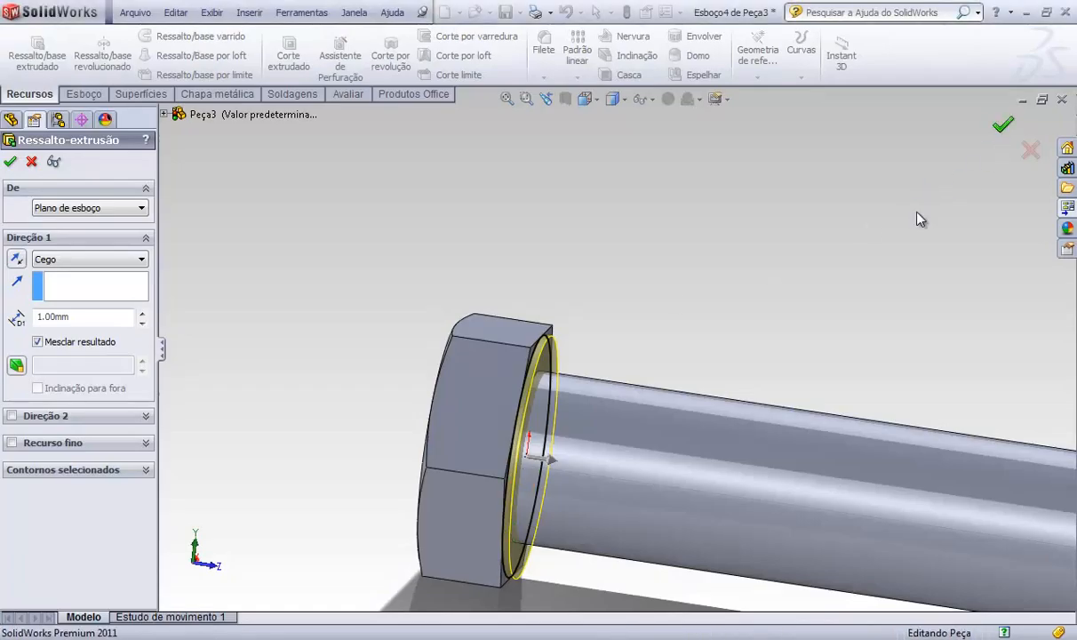
Step: Chamfer the circular edge at the shank's free end by 3 mm at 45°
scroll(738, 298, up, 4)
middle_drag(738, 298, 888, 438)
scroll(710, 300, down, 4)
middle_drag(710, 300, 784, 361)
scroll(757, 368, up, 5)
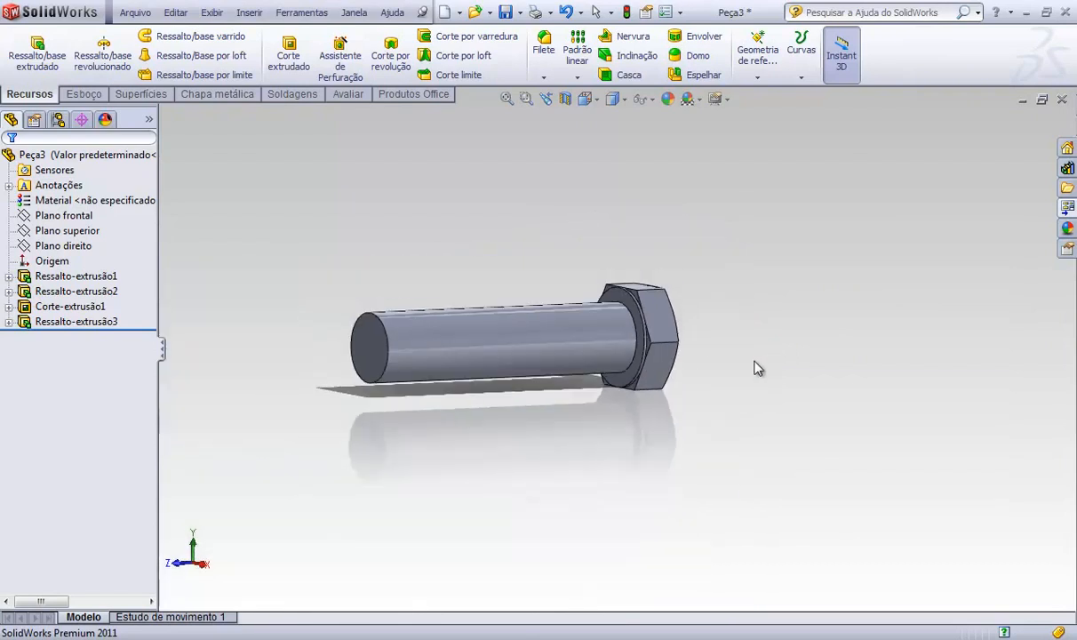
click(544, 77)
click(569, 110)
scroll(467, 304, down, 2)
scroll(427, 409, down, 4)
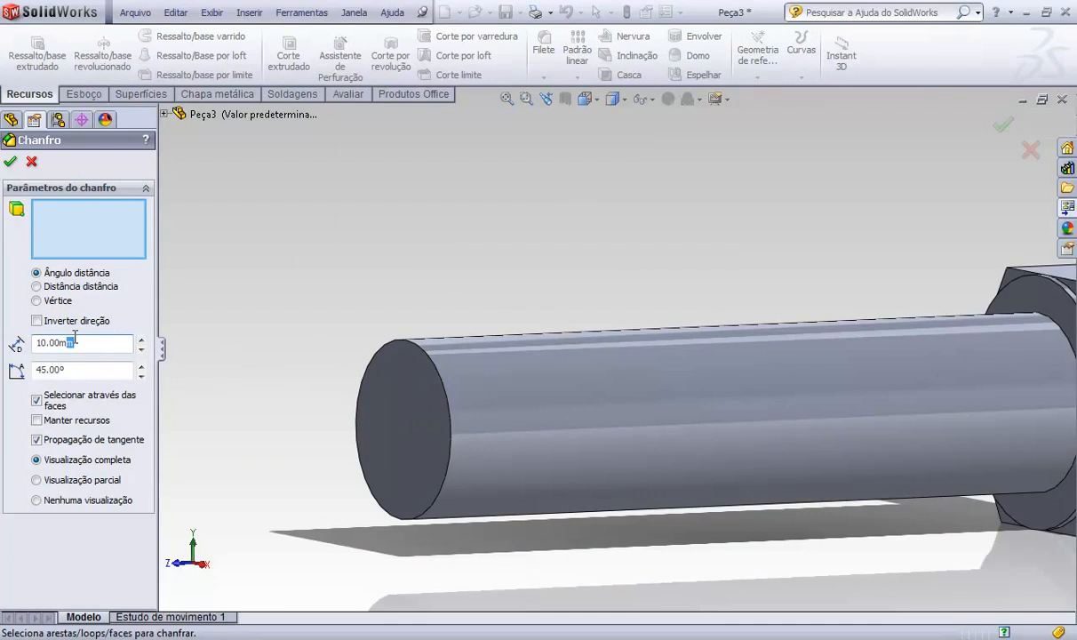
click(405, 345)
click(1004, 127)
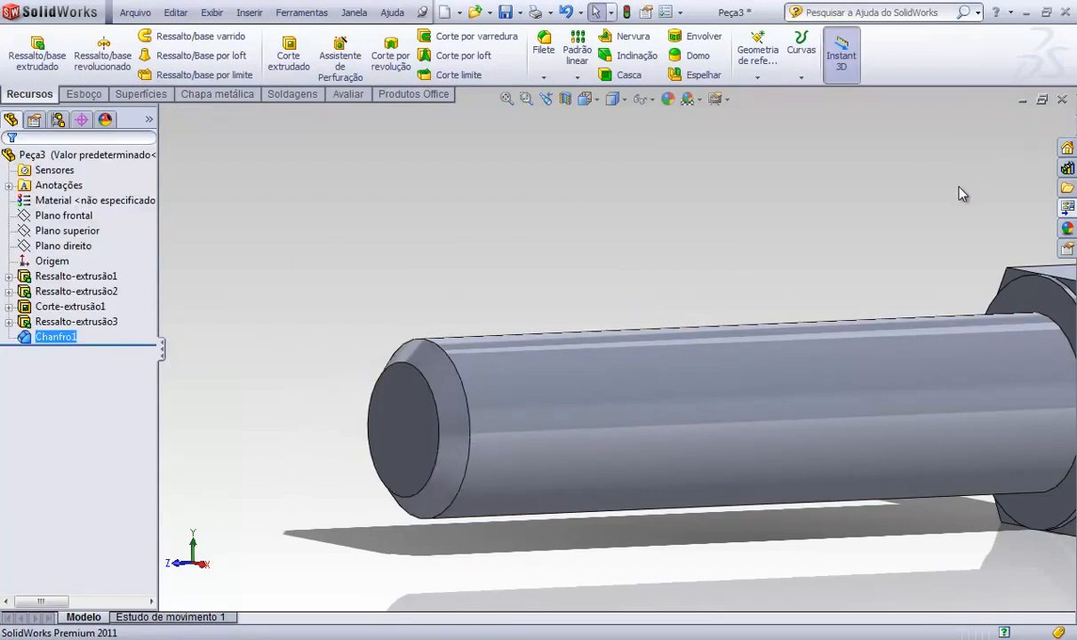
Step: Start a sketch on the shank's flat end face and convert the chamfer's outer 24 mm circular edge into it
scroll(686, 322, up, 5)
middle_drag(576, 321, 568, 361)
scroll(542, 366, down, 3)
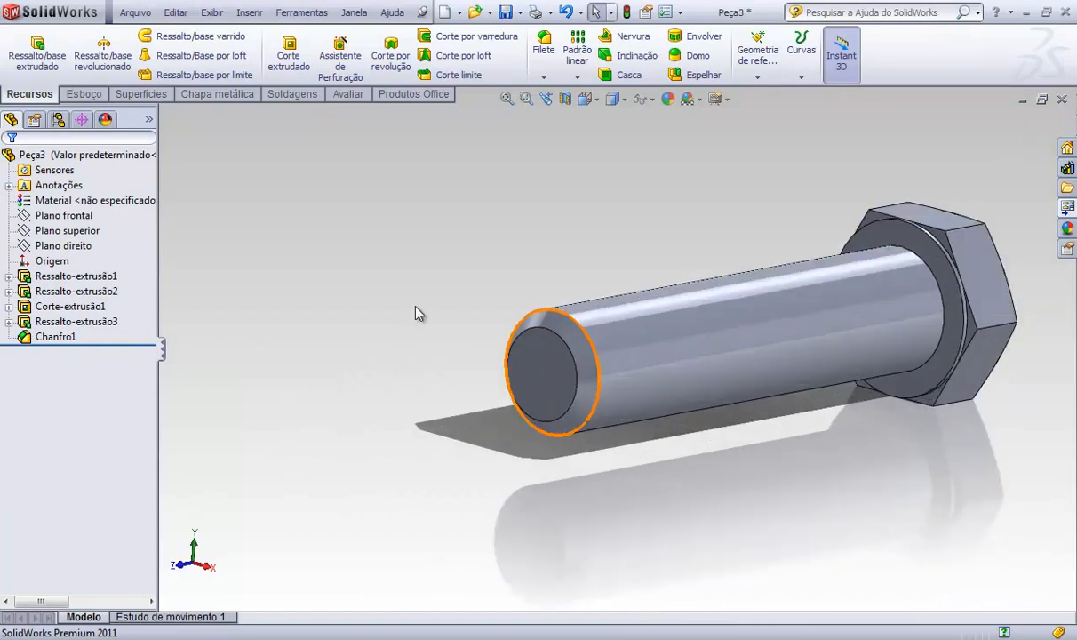
right_click(533, 359)
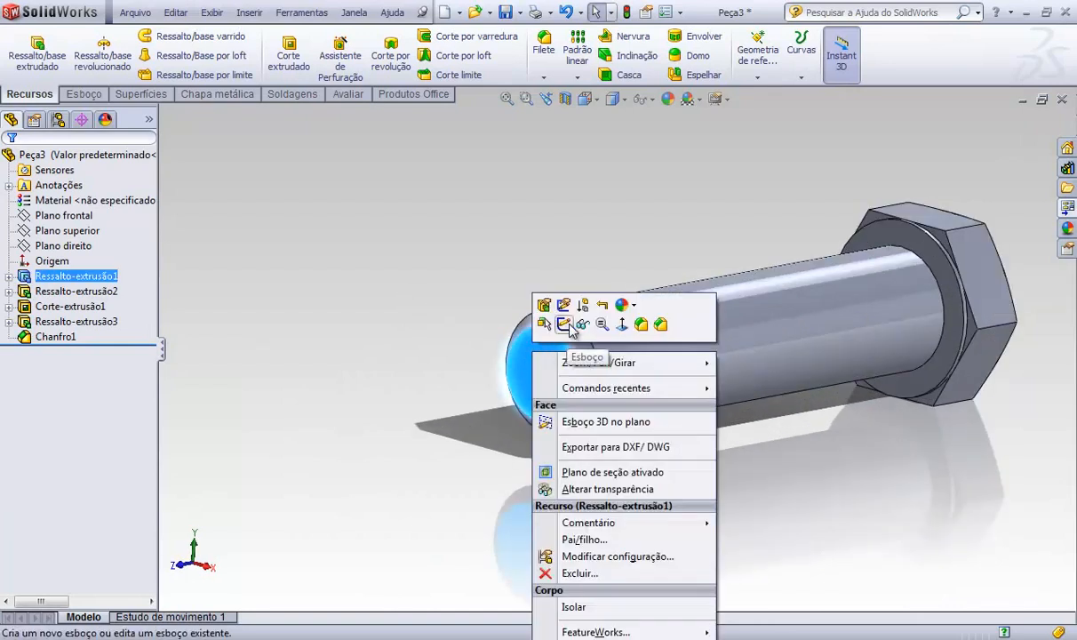
click(538, 313)
scroll(545, 345, up, 2)
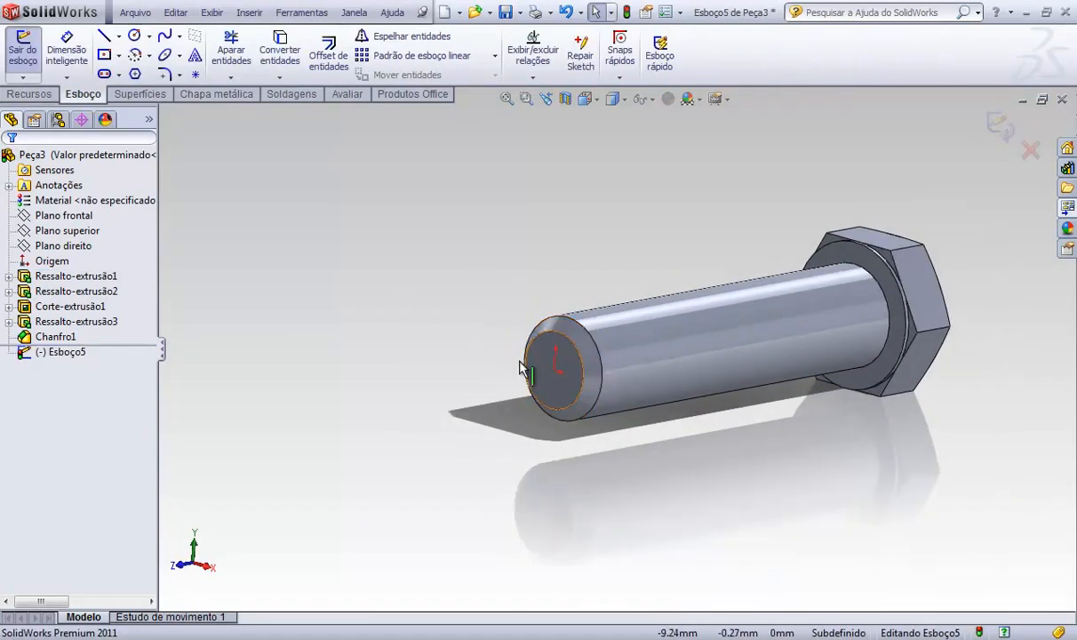
click(547, 322)
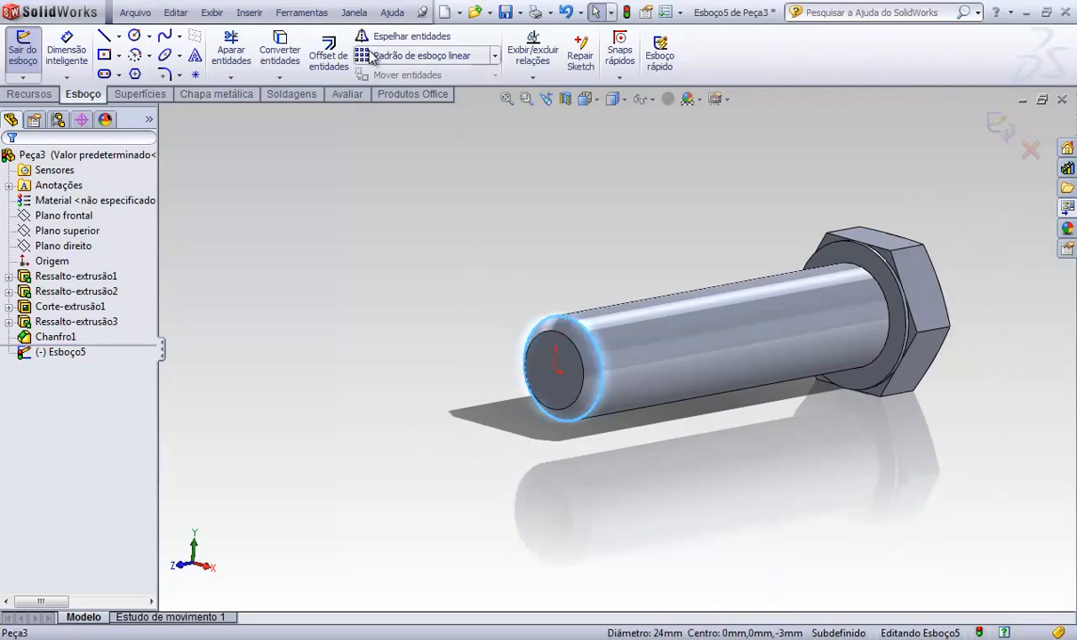
click(281, 53)
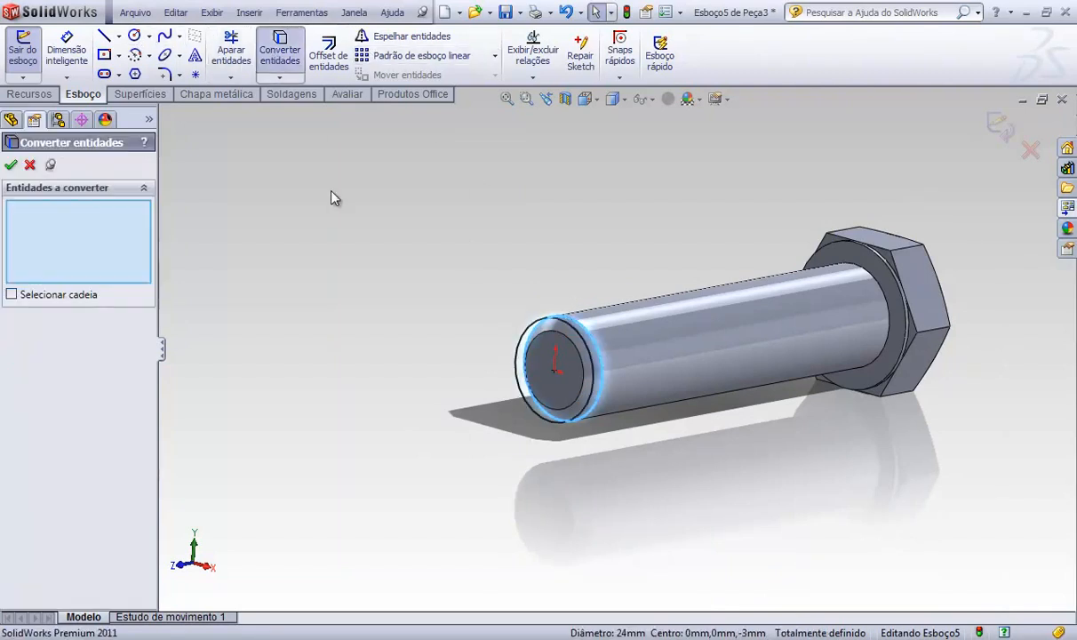
scroll(675, 60, up, 1)
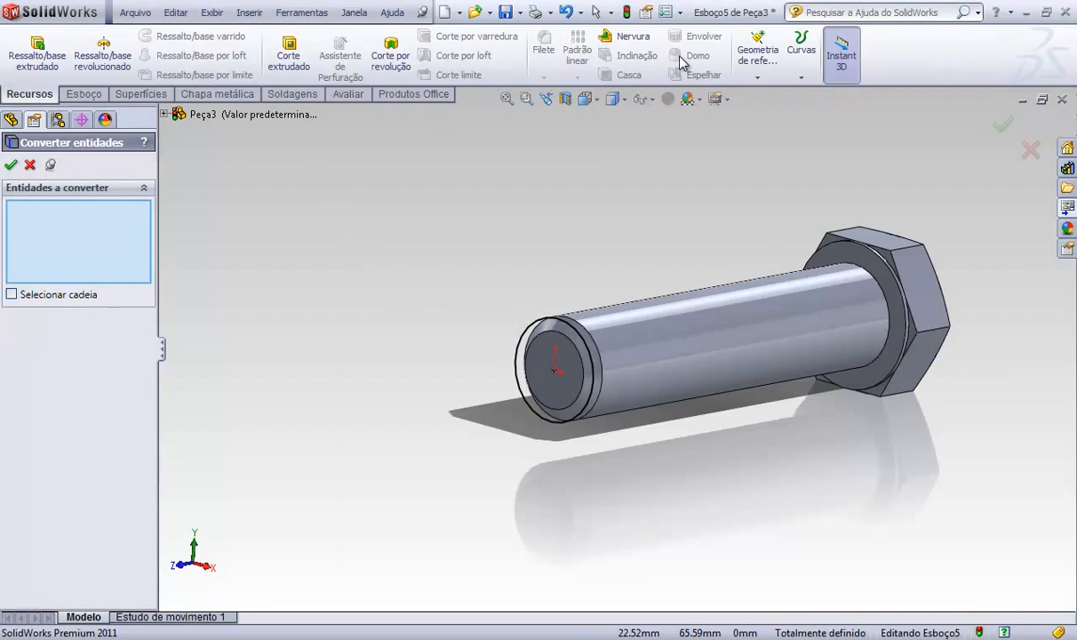
Step: Create a clockwise helix from the converted circle with 80 mm height, 3 mm constant pitch, reversed direction and 90° start angle
click(800, 76)
click(808, 116)
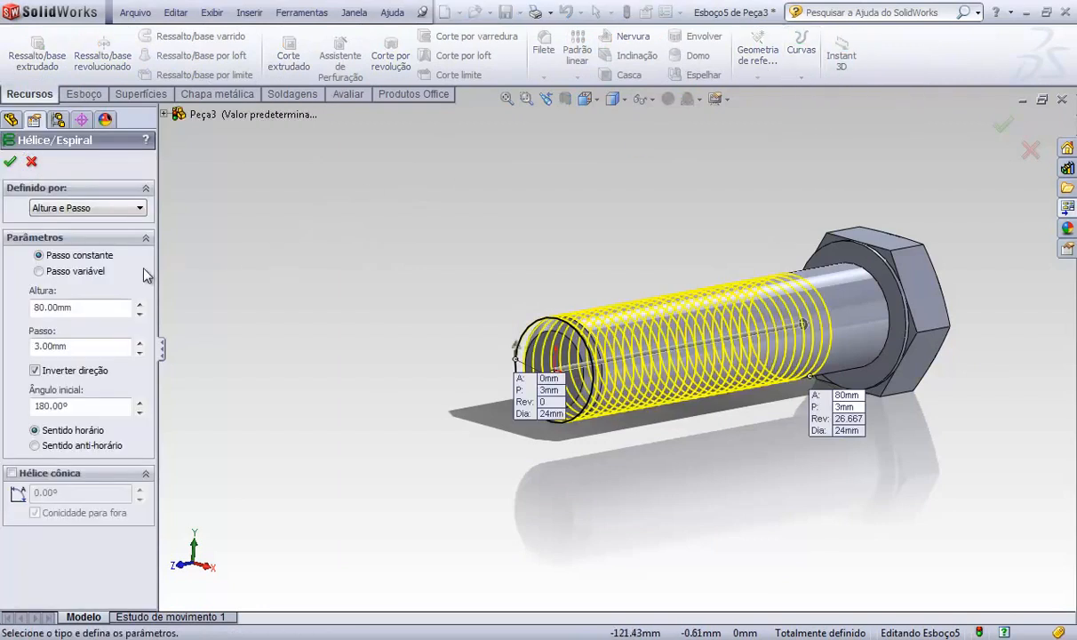
click(99, 208)
click(140, 211)
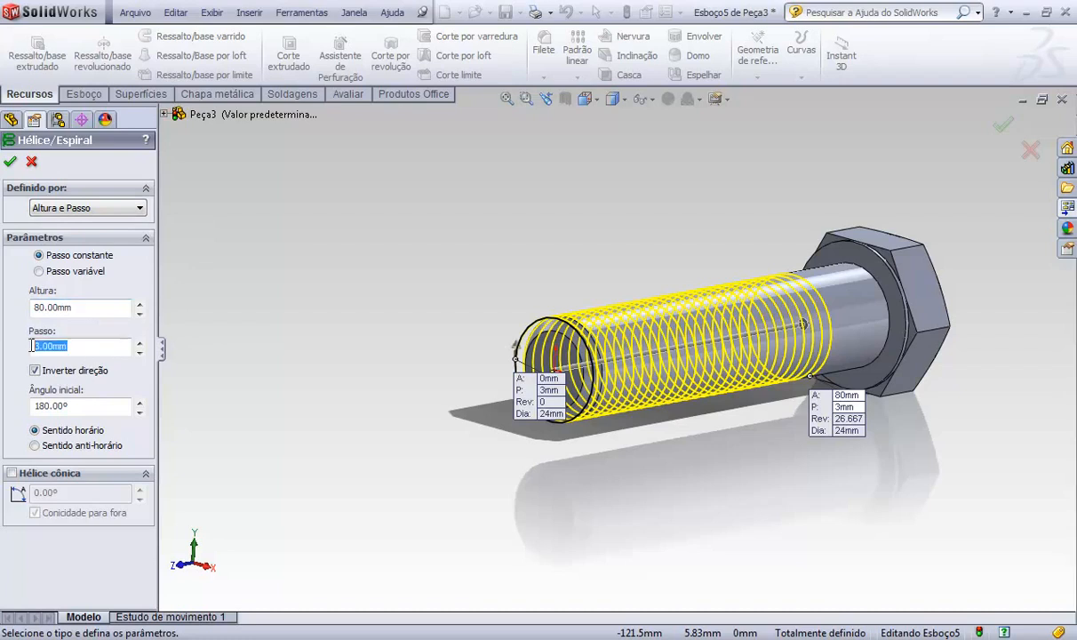
scroll(631, 353, down, 4)
middle_drag(632, 354, 584, 347)
scroll(584, 348, up, 4)
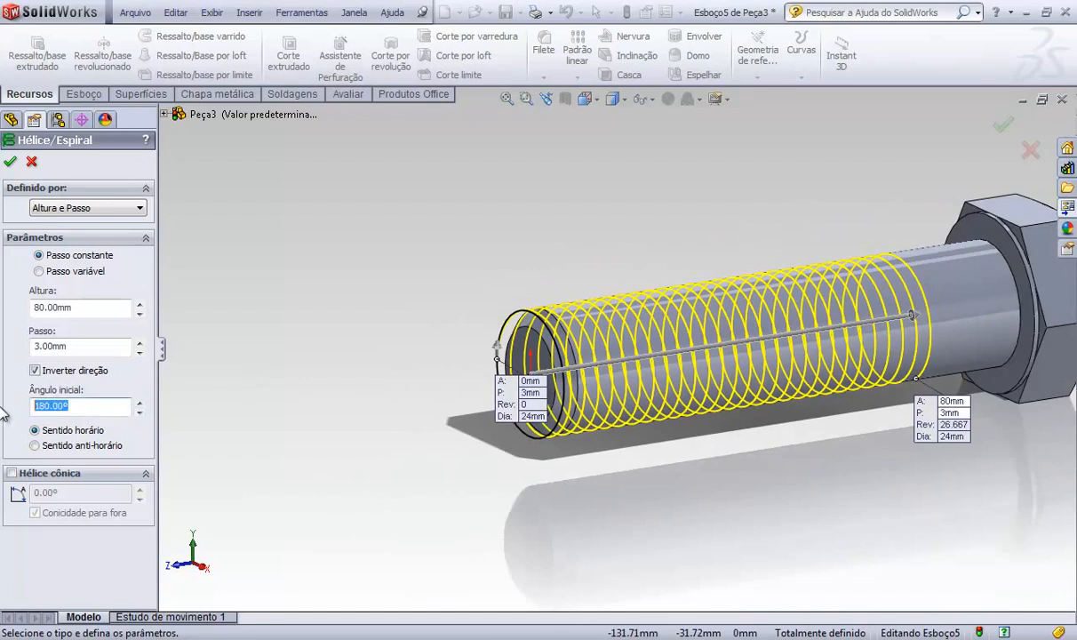
text(9)
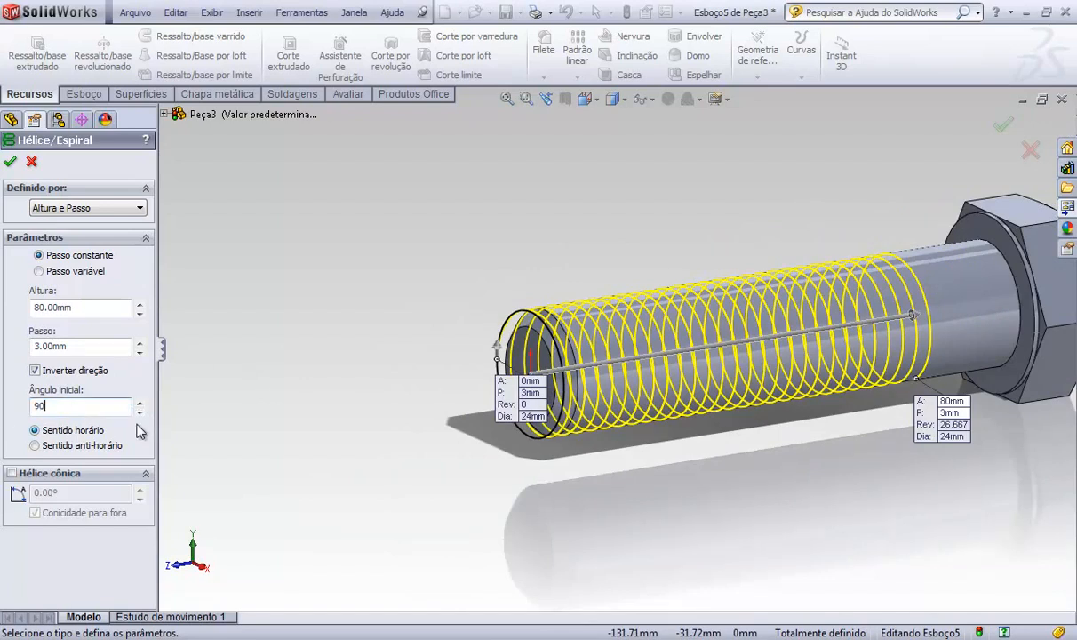
text(00)
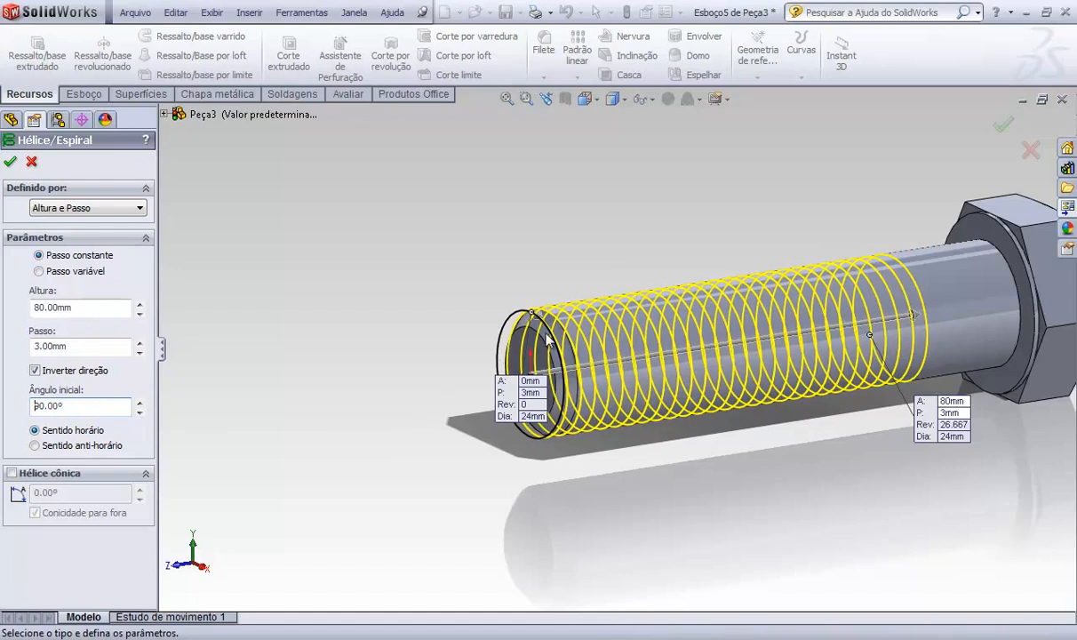
scroll(523, 352, down, 3)
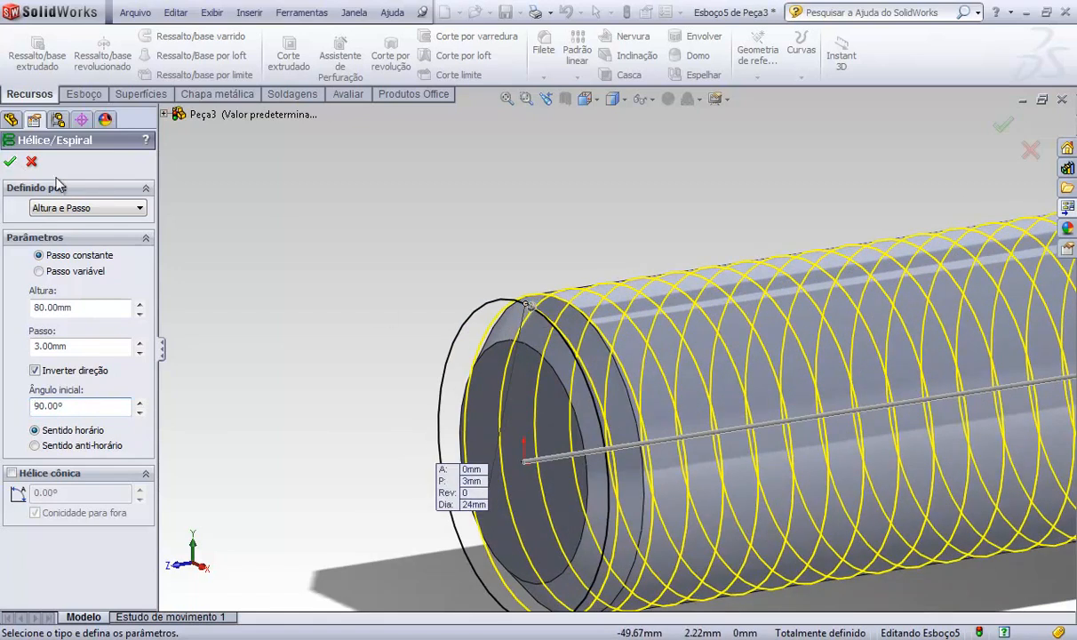
click(11, 162)
Step: Examine where the helix starts at the chamfered end and how it runs along the shank
scroll(578, 343, up, 4)
scroll(578, 343, down, 3)
scroll(640, 373, down, 2)
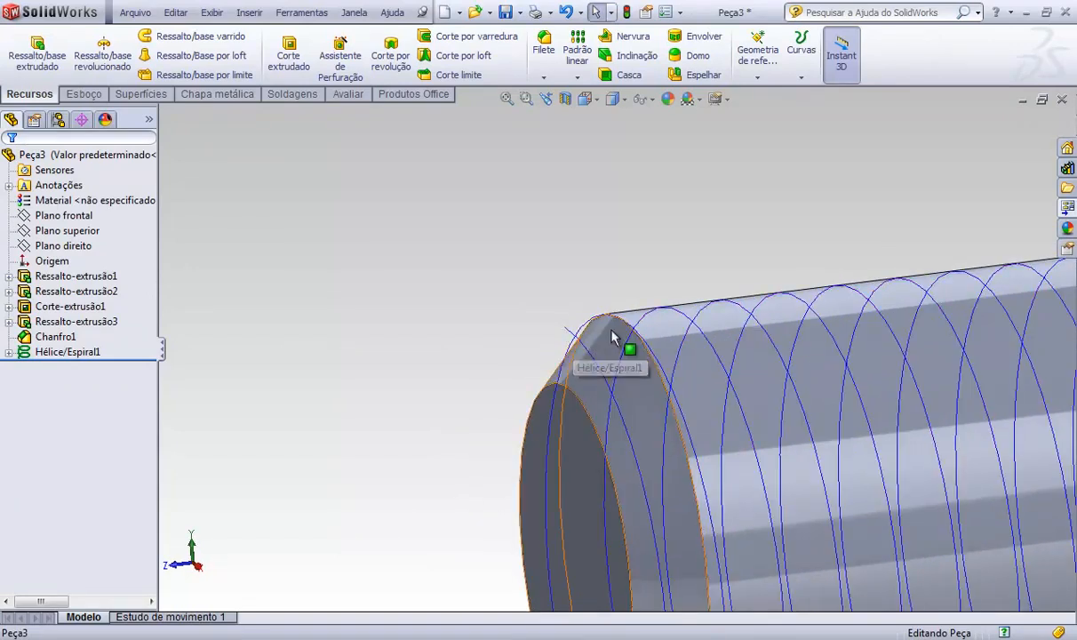
scroll(595, 338, up, 6)
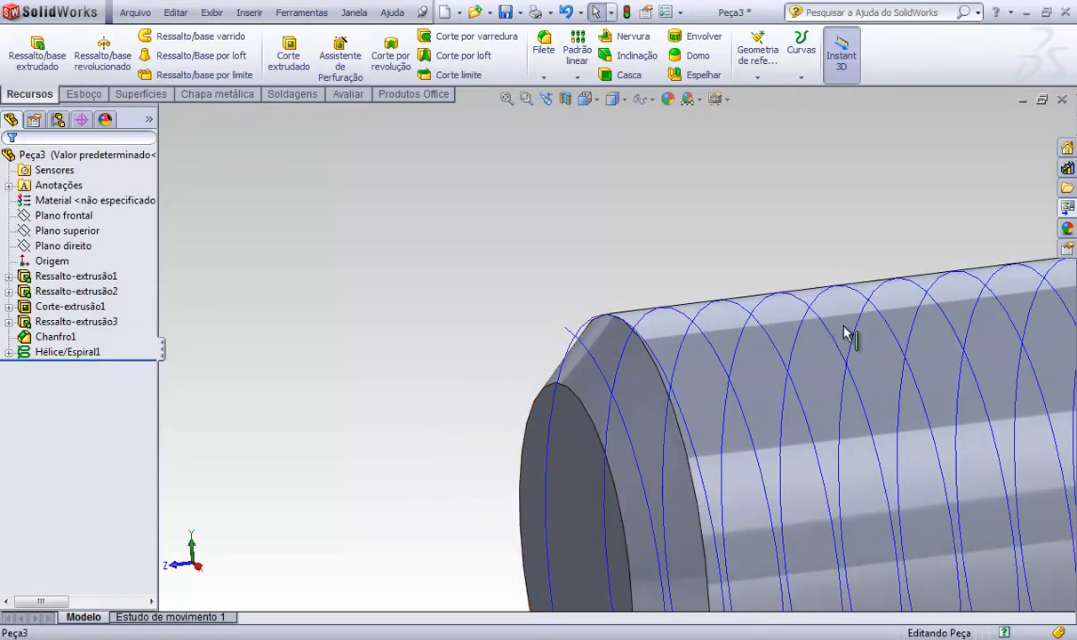
scroll(884, 360, down, 3)
middle_drag(646, 383, 542, 324)
scroll(517, 276, down, 3)
middle_drag(517, 276, 530, 231)
scroll(553, 325, up, 6)
scroll(449, 234, down, 5)
scroll(512, 331, up, 6)
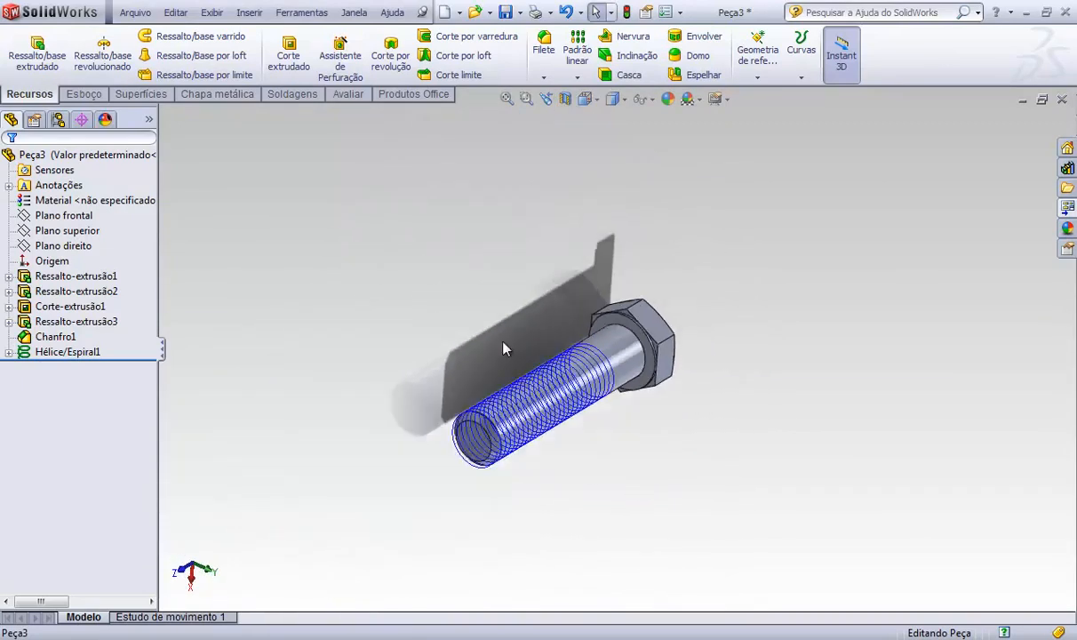
middle_drag(536, 423, 480, 383)
scroll(463, 418, down, 3)
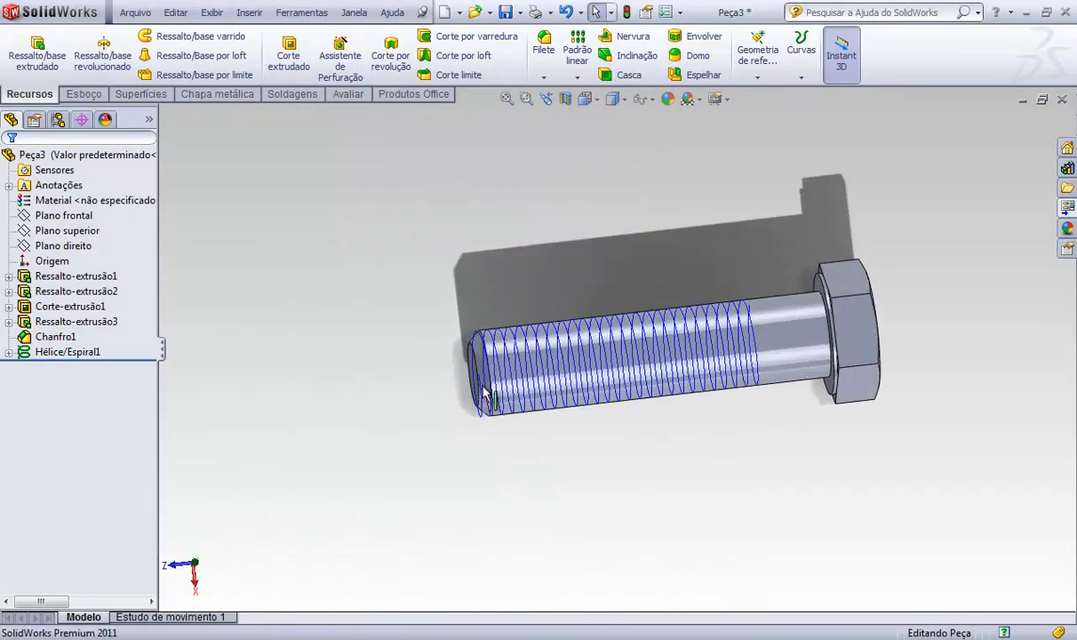
Step: Sketch on the right plane a downward-pointing triangle beyond the shank's chamfered end, using a 3-sided polygon with an inscribed circle about 3.7 mm in diameter
click(78, 247)
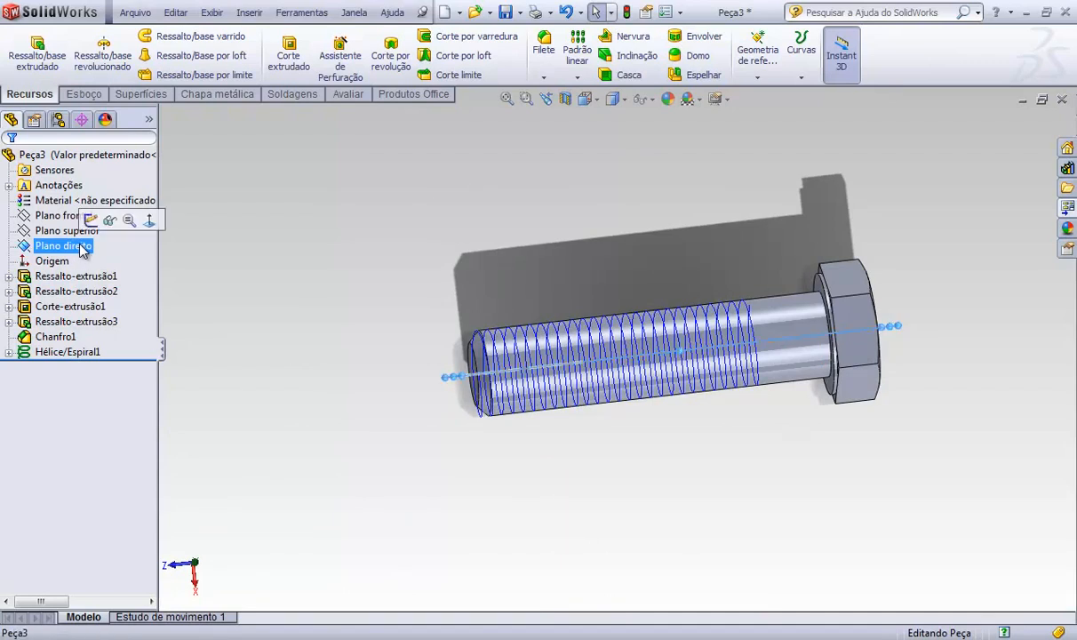
click(94, 215)
key(ctrl+8)
scroll(257, 300, down, 3)
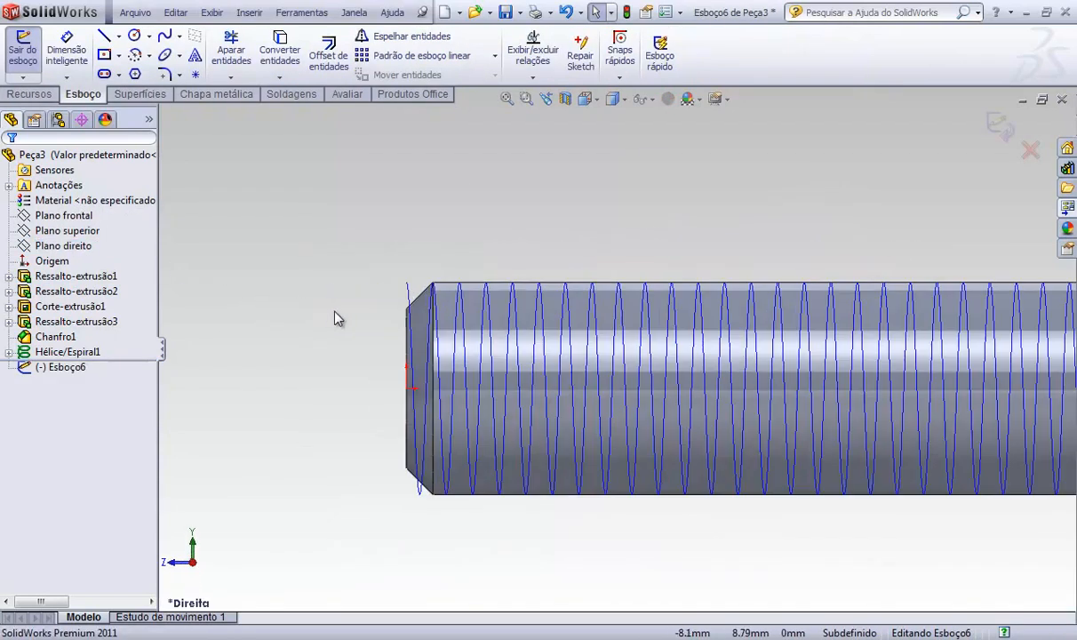
key(s)
click(135, 73)
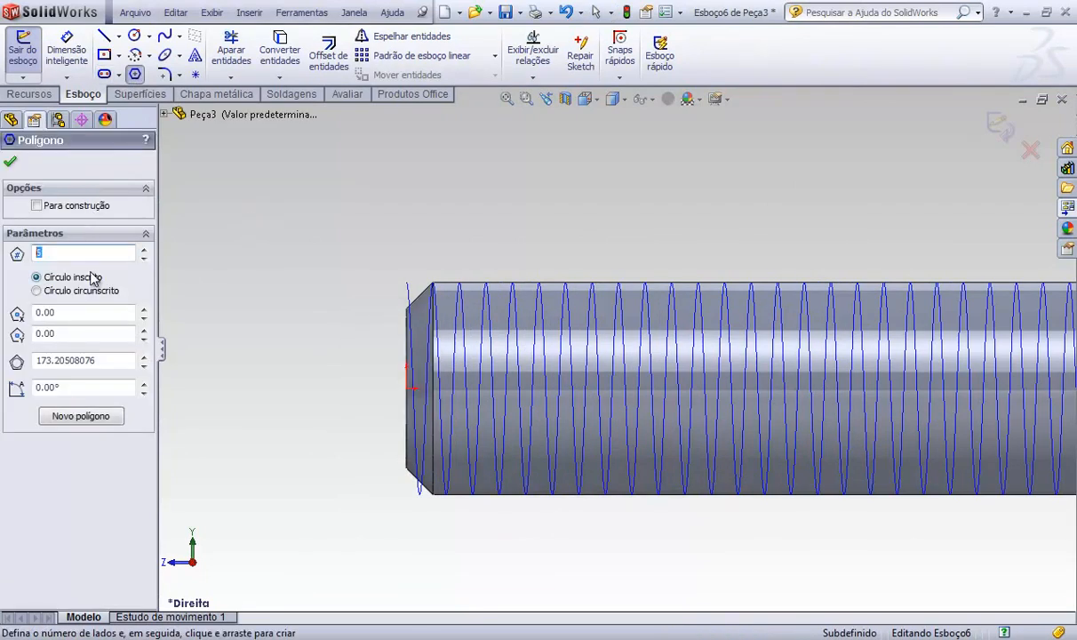
drag(316, 260, 313, 292)
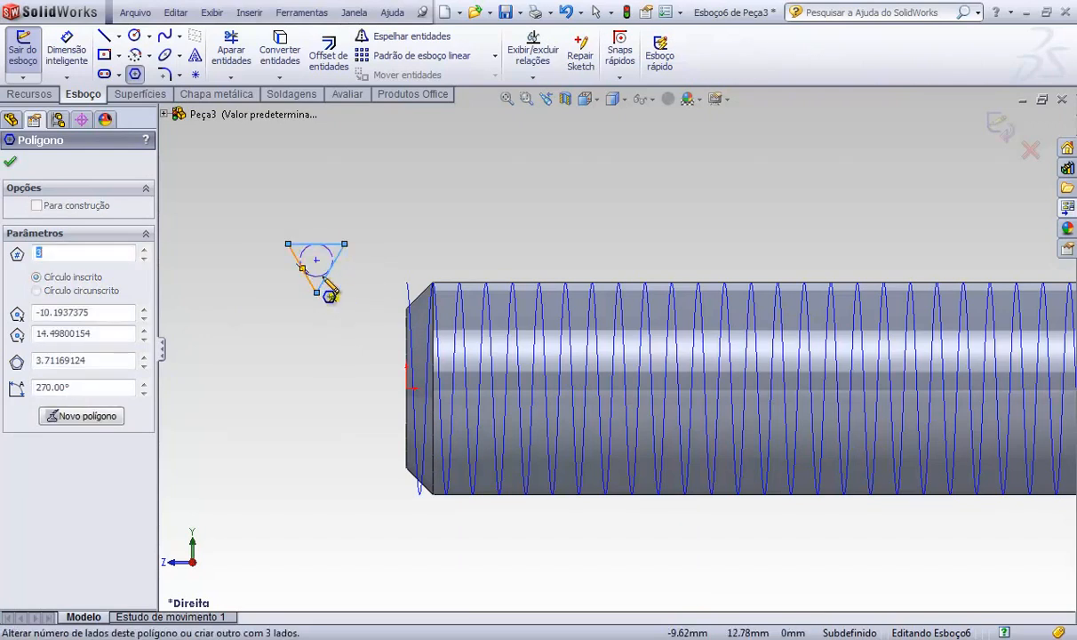
Step: Dimension the vertical distance from the triangle's centre point to its lower vertex as 0.69*3 mm
scroll(321, 291, up, 3)
right_drag(318, 306, 367, 304)
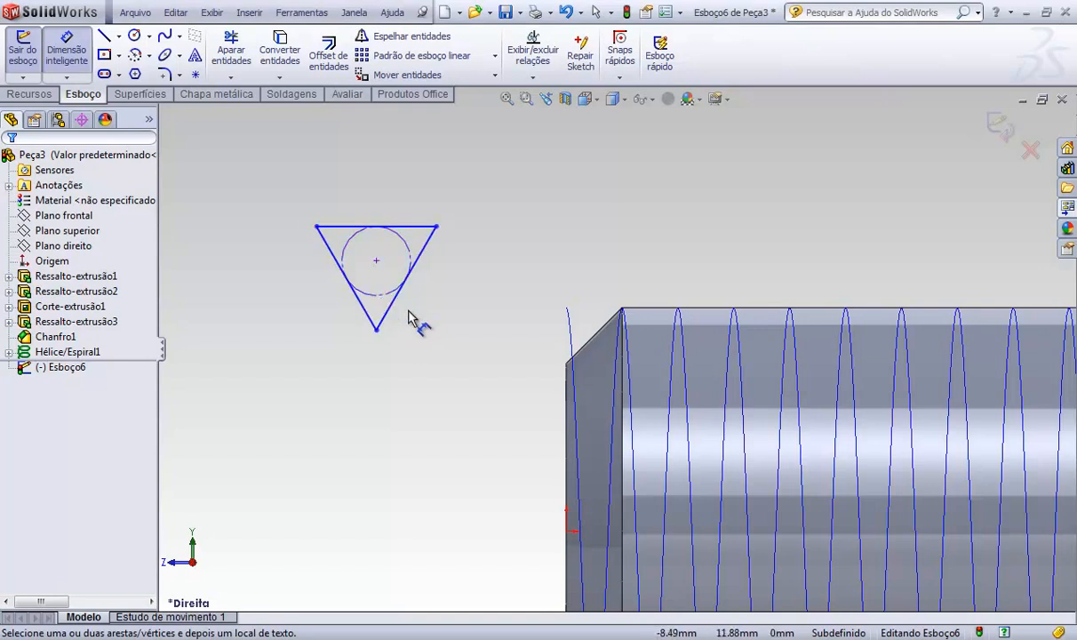
click(377, 262)
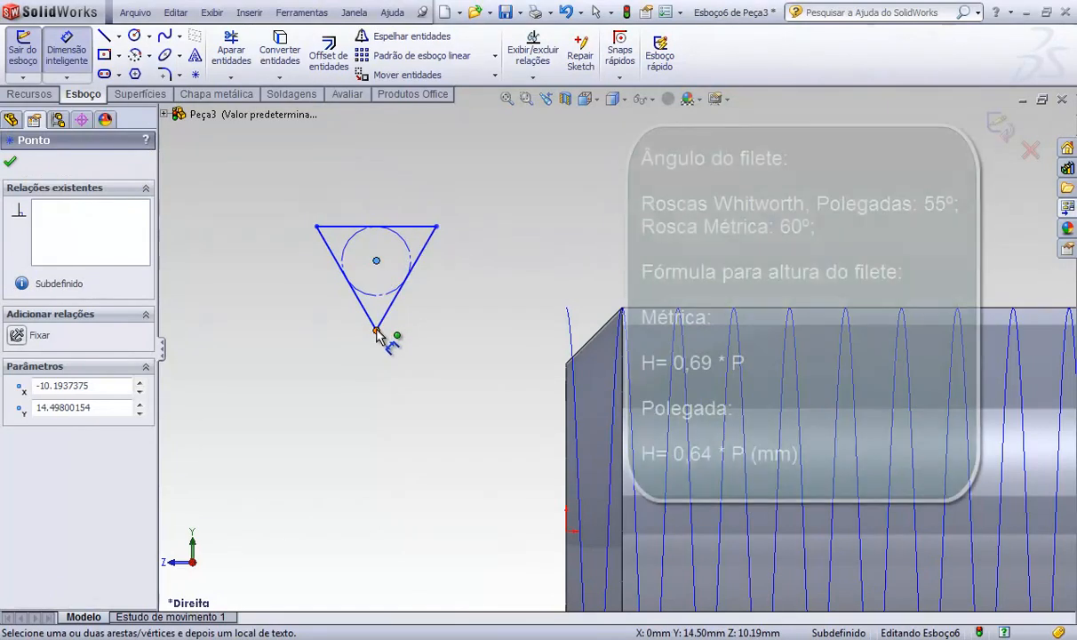
click(377, 330)
click(444, 305)
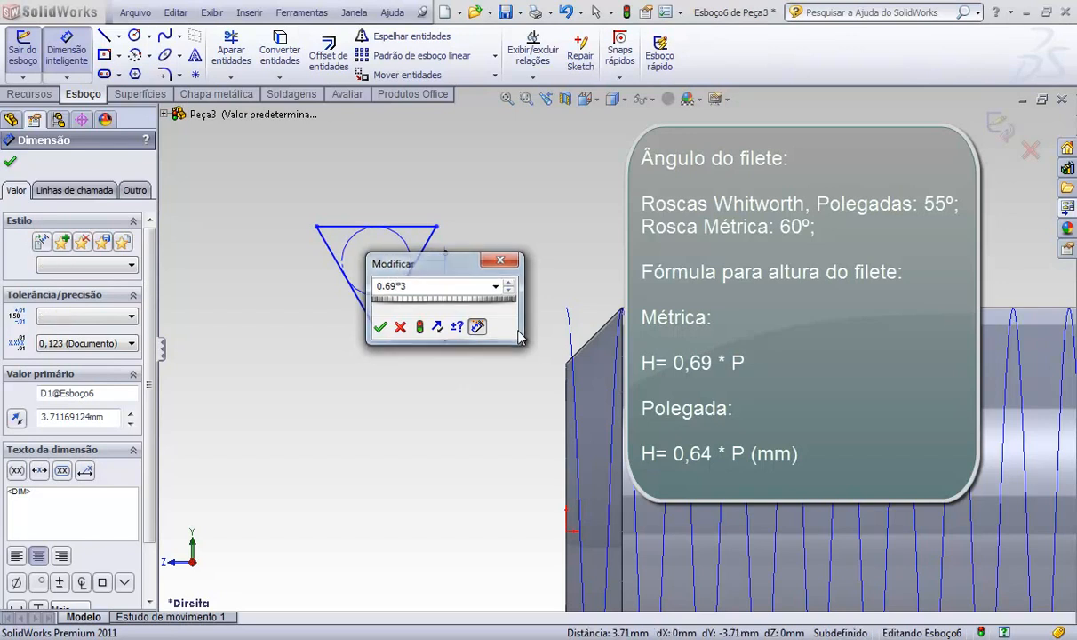
key(Return)
key(Escape)
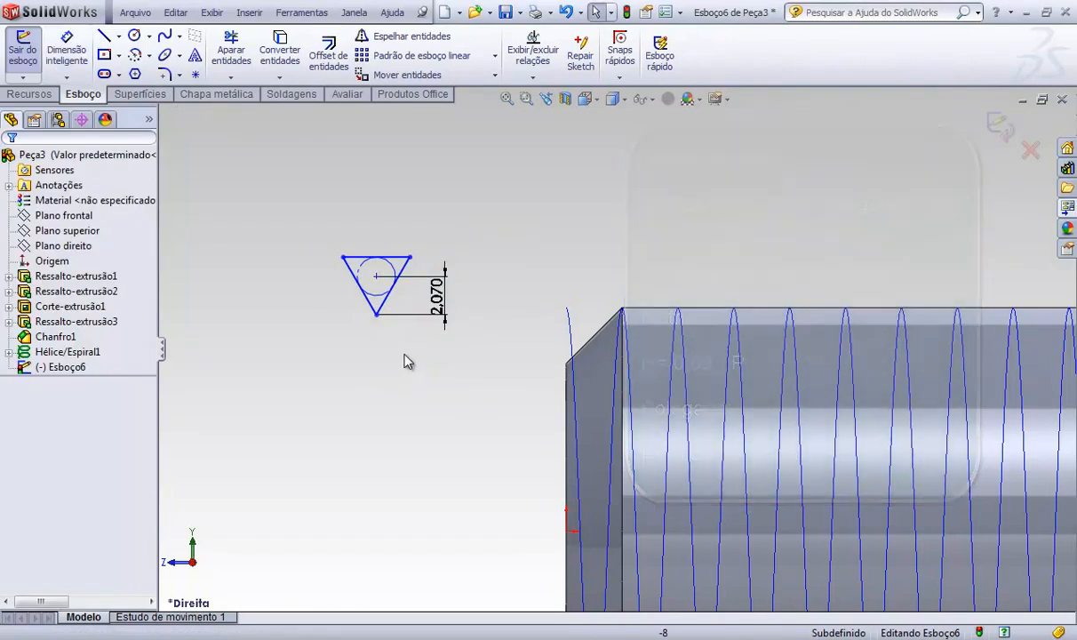
Step: Add a Horizontal relation to the triangle's upper edge
click(397, 267)
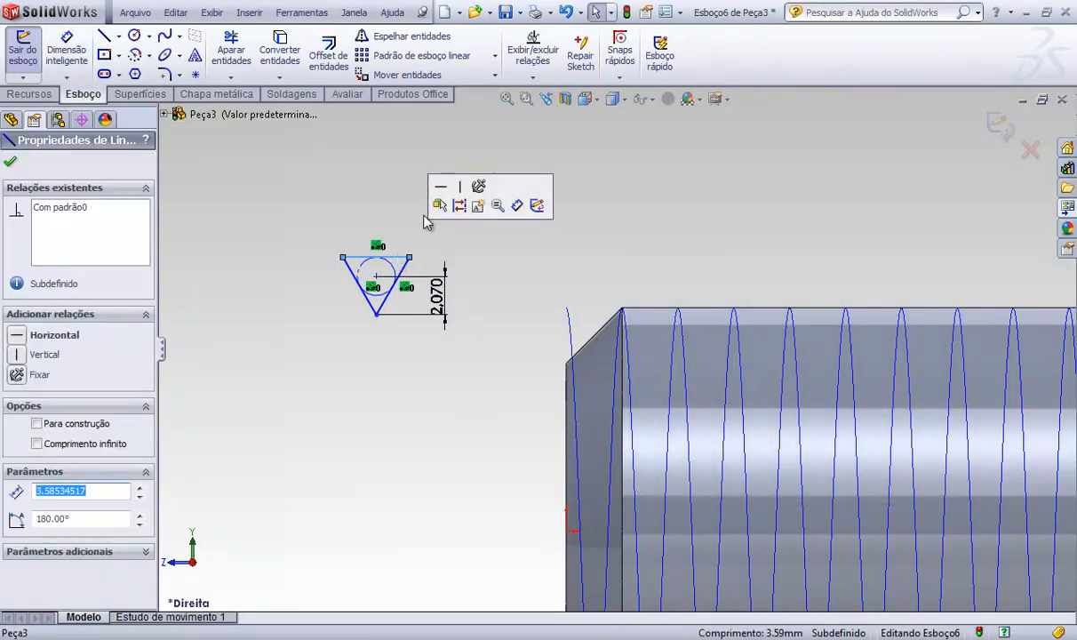
click(439, 186)
key(Escape)
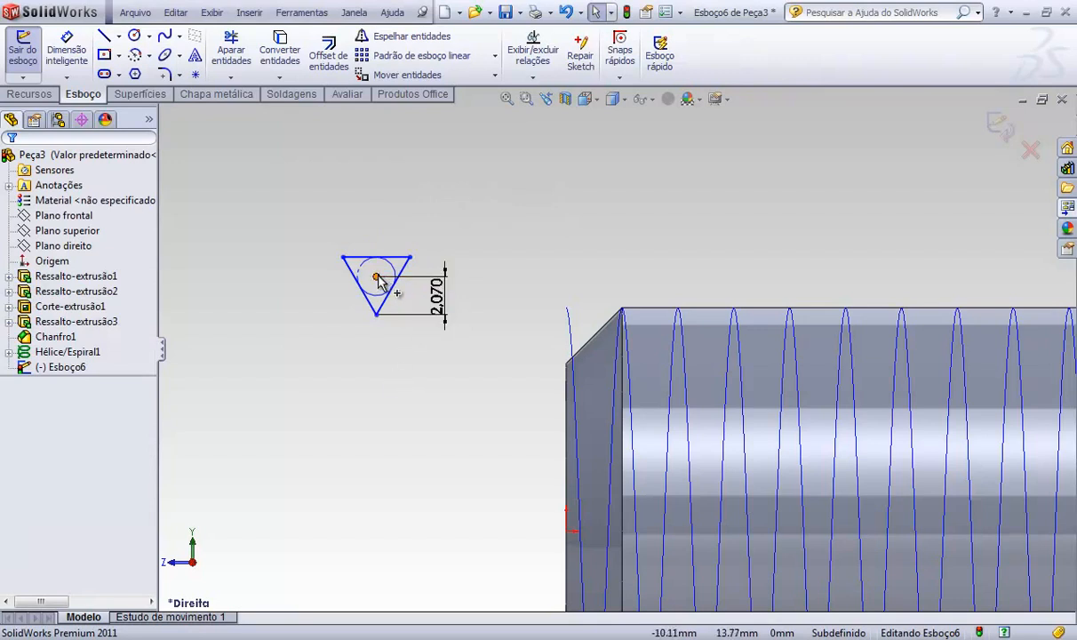
Step: Add a Pierce relation between the triangle's centre point and the helix, and exit the sketch
click(377, 277)
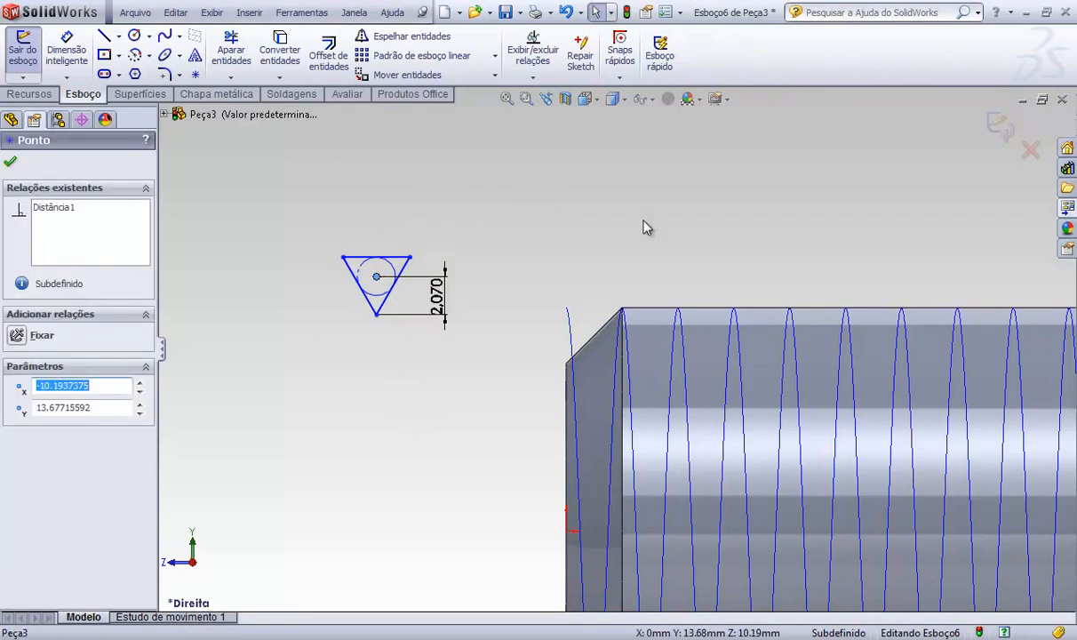
ctrl+click(572, 324)
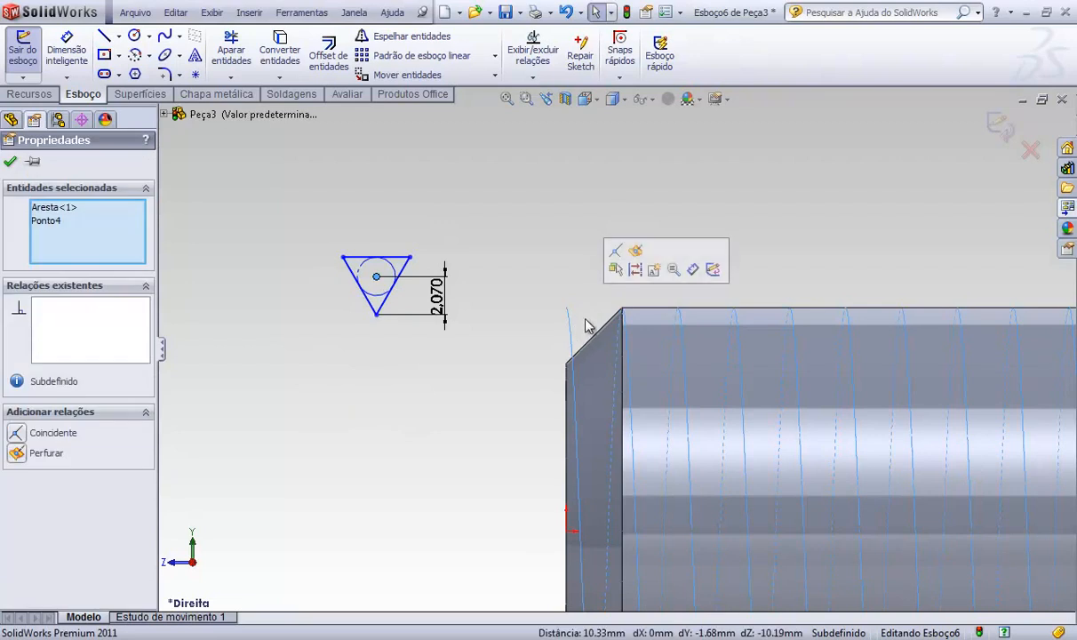
click(639, 251)
click(627, 231)
scroll(647, 347, up, 5)
middle_drag(647, 347, 677, 315)
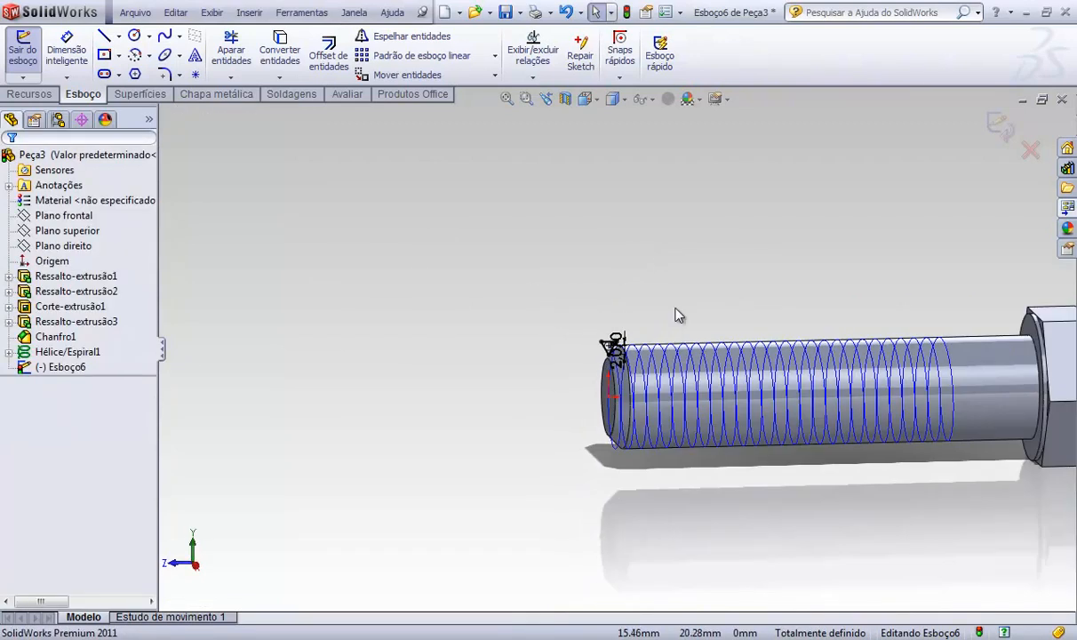
click(998, 129)
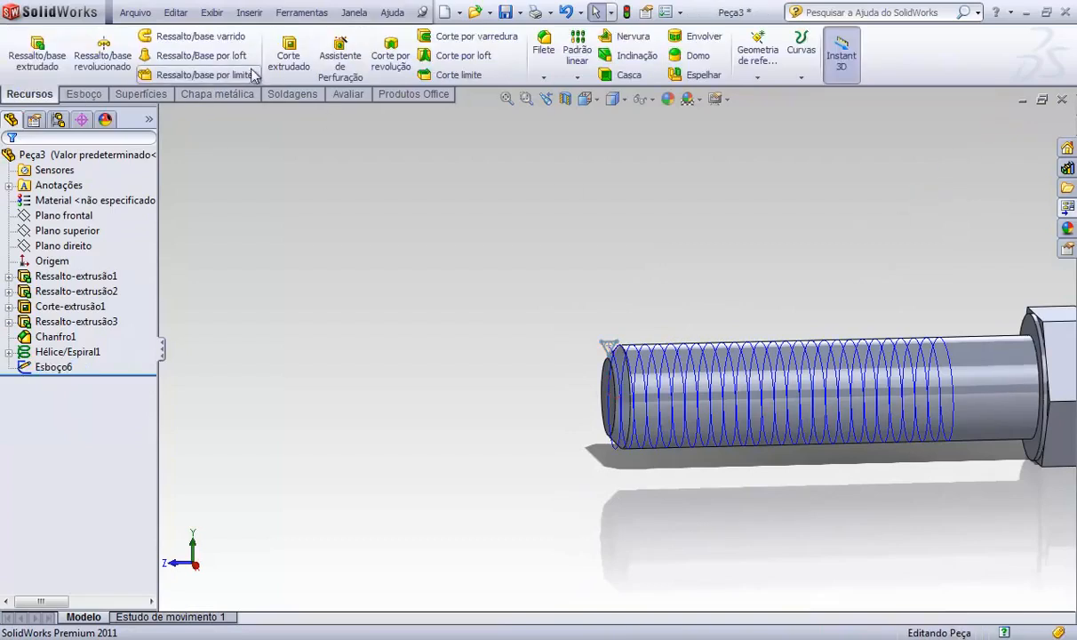
Step: Create a swept cut along the shank with the triangle sketch as profile and the helix as path
click(476, 38)
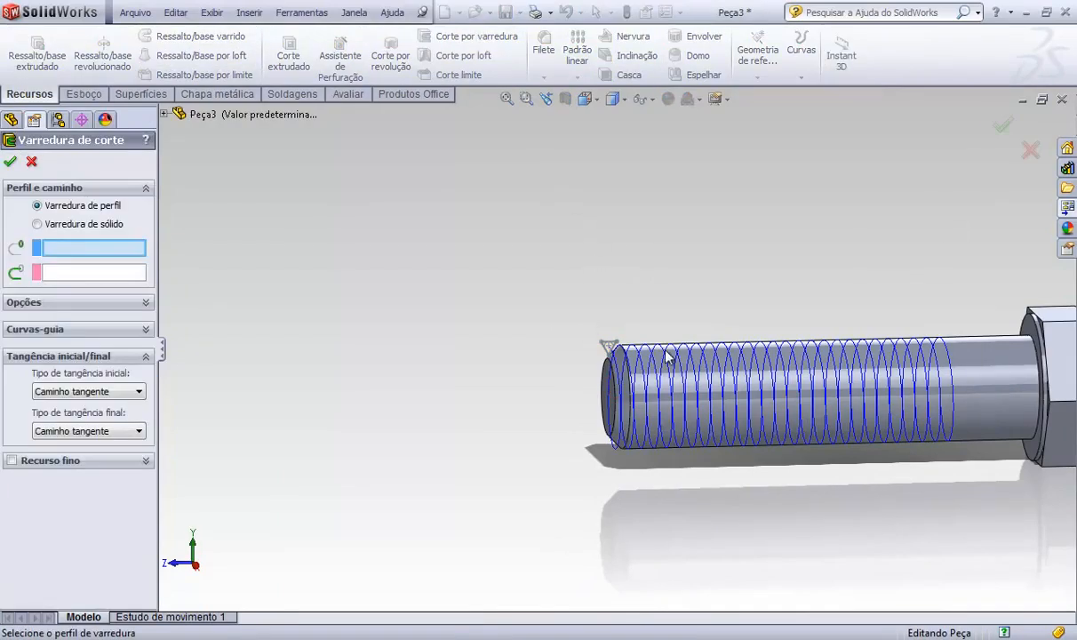
scroll(617, 347, down, 10)
click(558, 338)
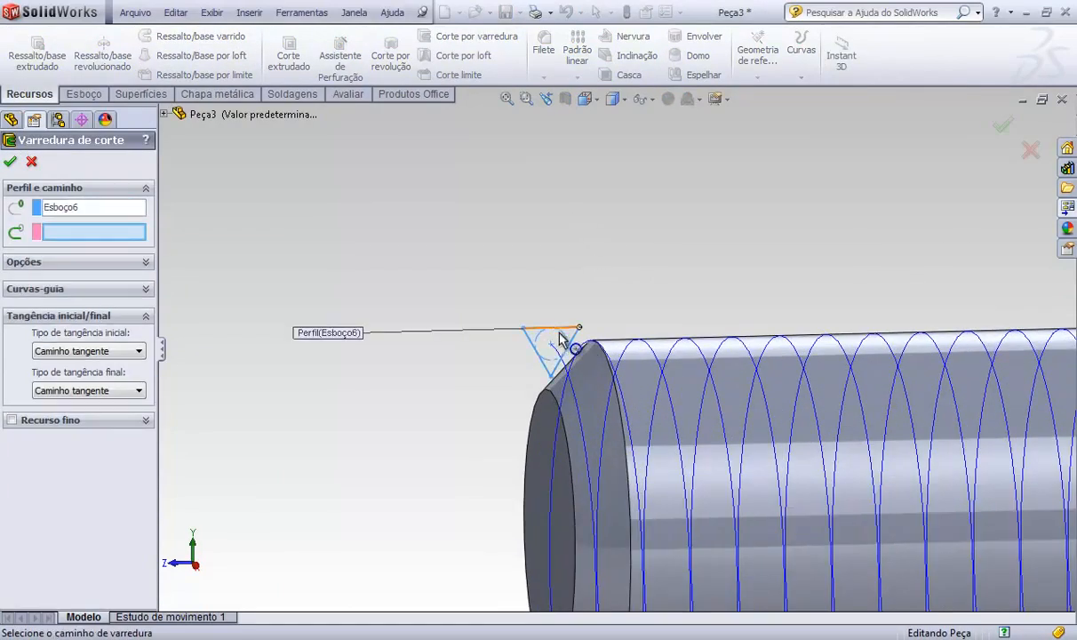
click(568, 385)
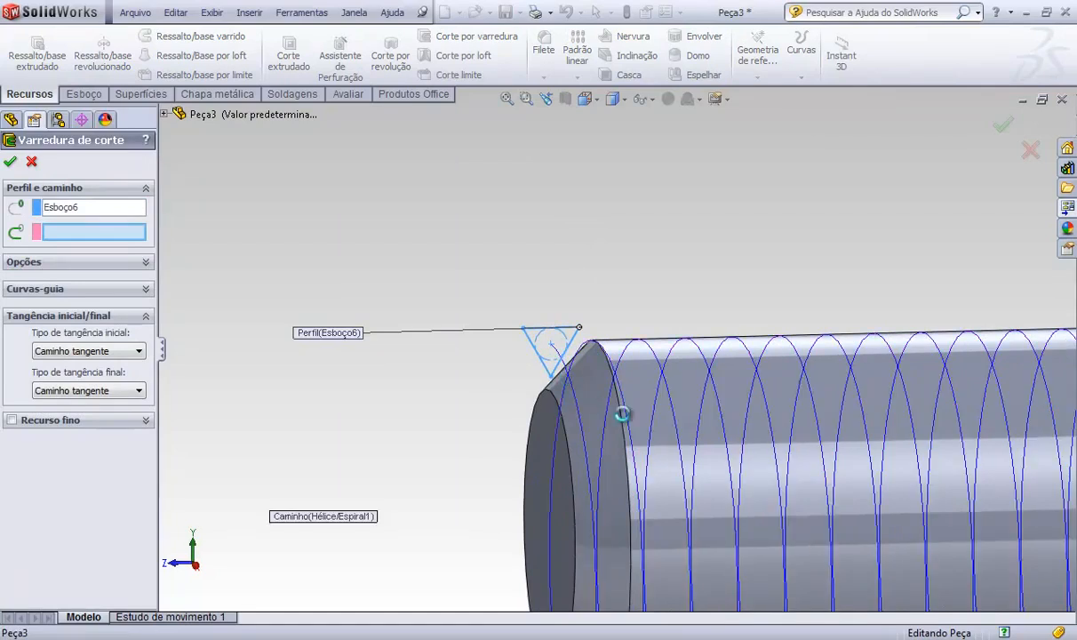
scroll(844, 383, up, 5)
scroll(868, 378, up, 5)
scroll(889, 381, down, 5)
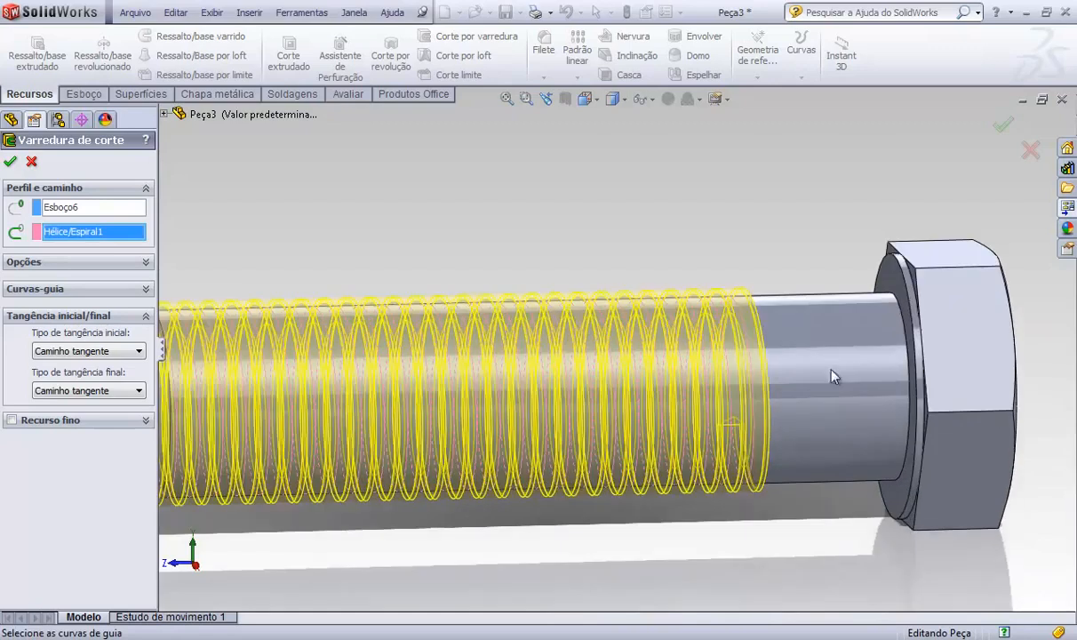
middle_drag(761, 371, 939, 217)
scroll(656, 248, down, 2)
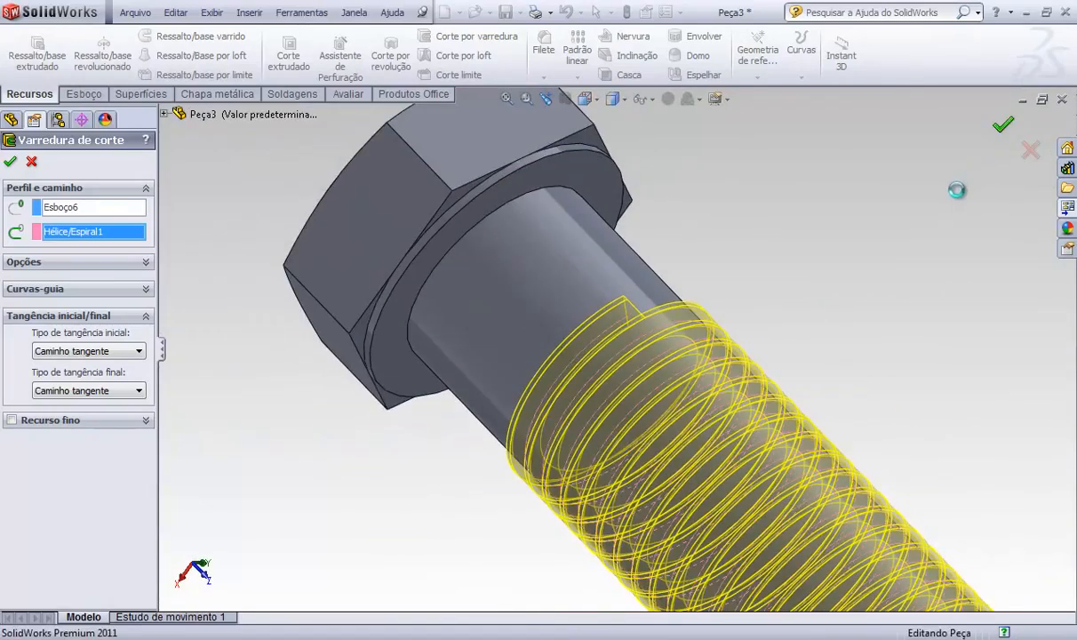
Step: Examine the cut thread at its abrupt end near the head and along its crests and roots at the chamfered end
scroll(676, 313, down, 5)
middle_drag(676, 313, 738, 303)
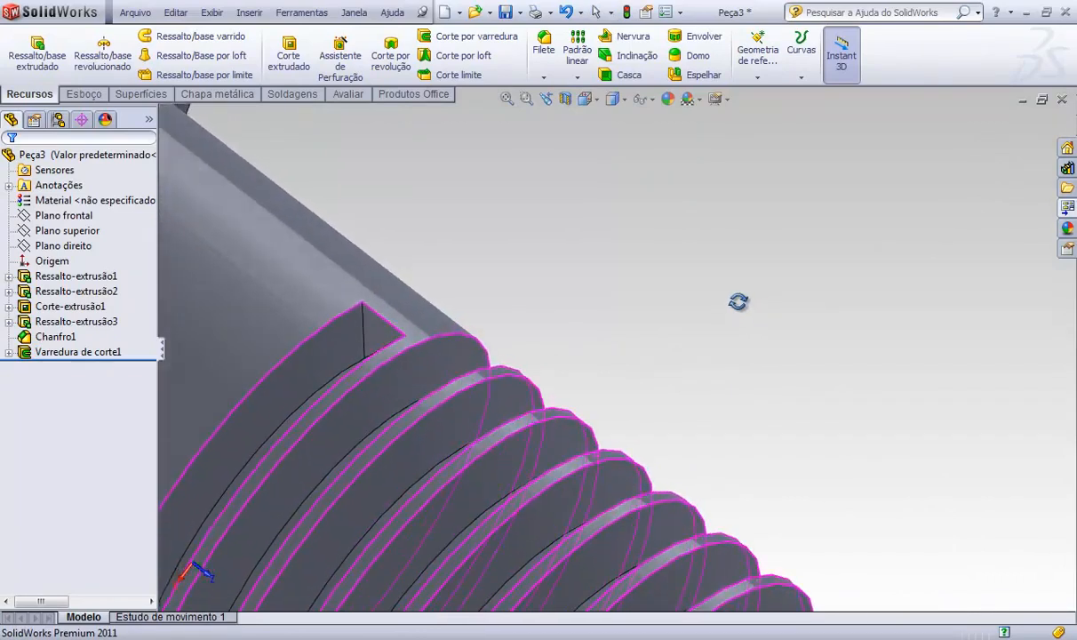
scroll(739, 306, up, 5)
click(740, 308)
scroll(772, 366, up, 4)
scroll(705, 443, down, 3)
middle_drag(704, 443, 348, 378)
scroll(348, 378, down, 6)
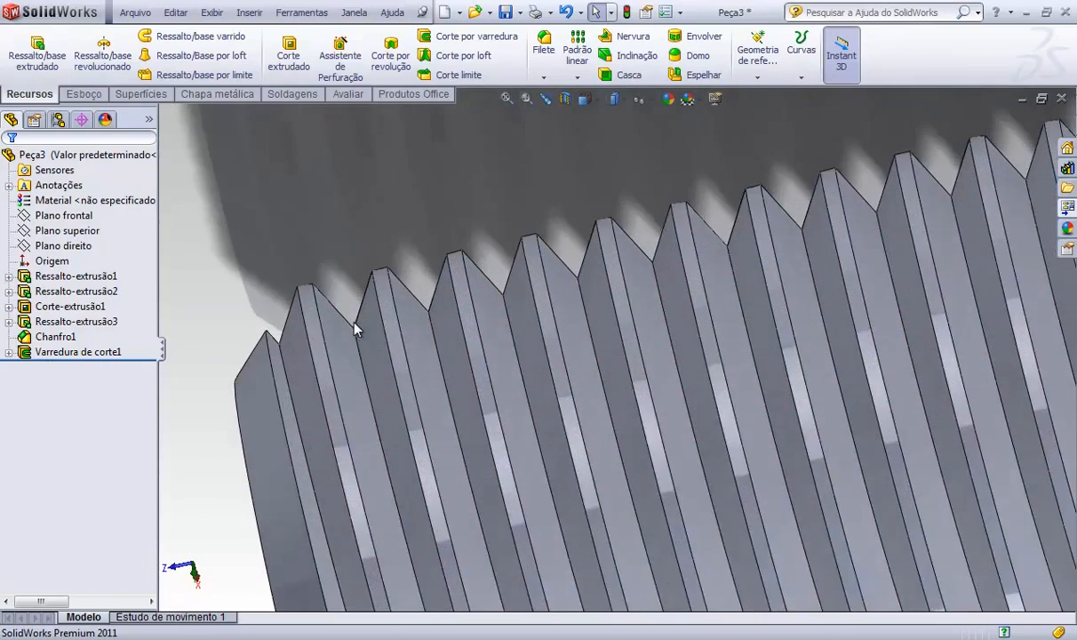
scroll(356, 344, up, 5)
Step: Edit the swept cut's profile sketch, rounding the triangle's lower vertex with a 0.1 mm fillet and moving its radius dimension clear of the triangle
click(9, 356)
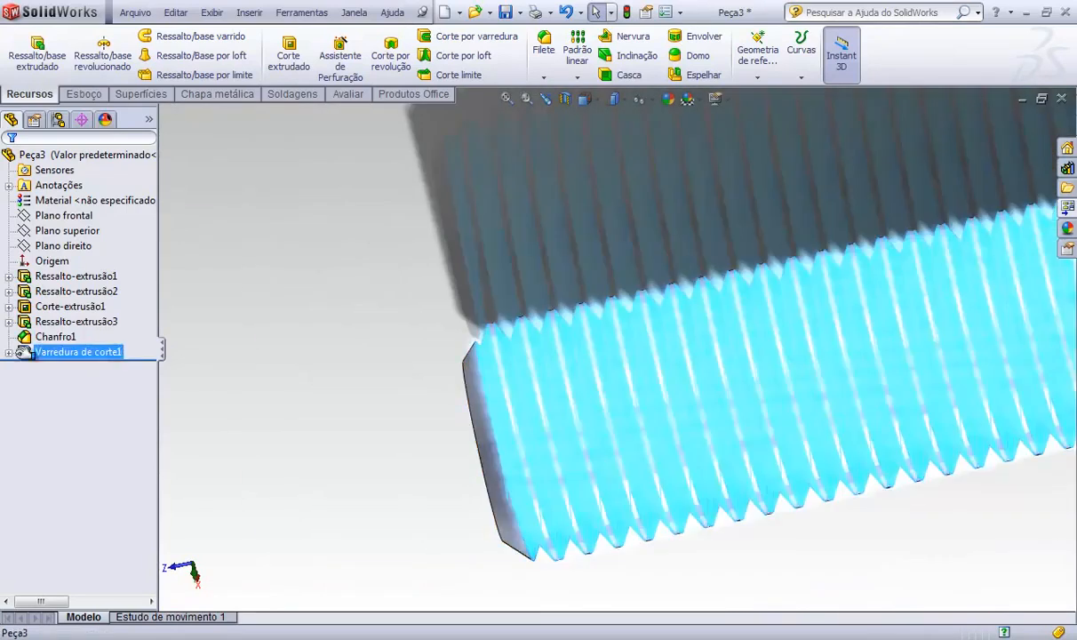
click(217, 360)
click(8, 352)
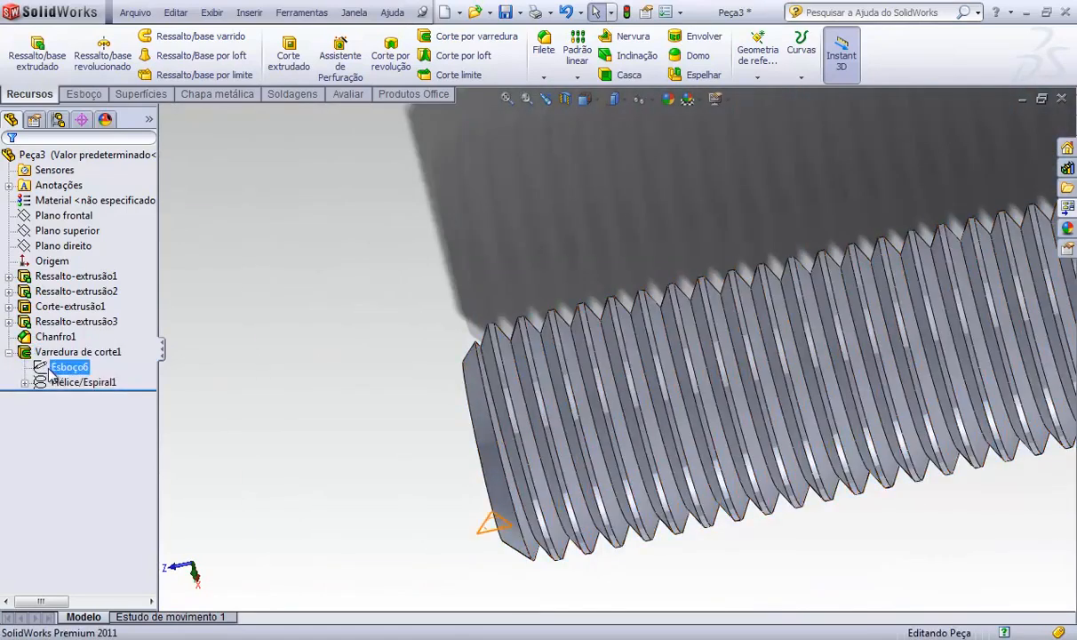
right_click(61, 368)
click(78, 318)
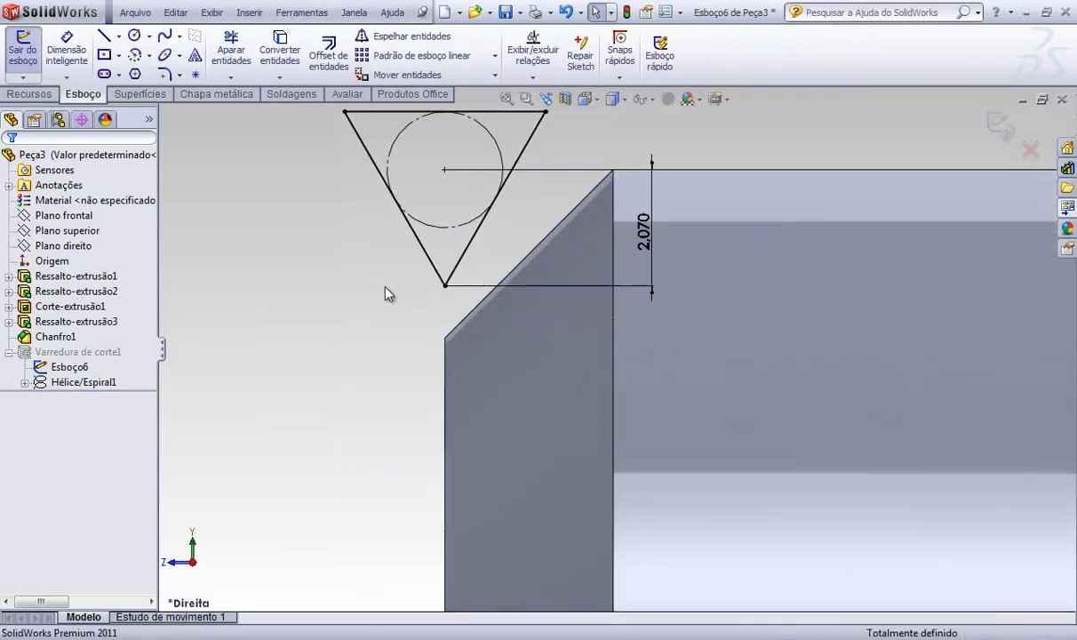
click(164, 75)
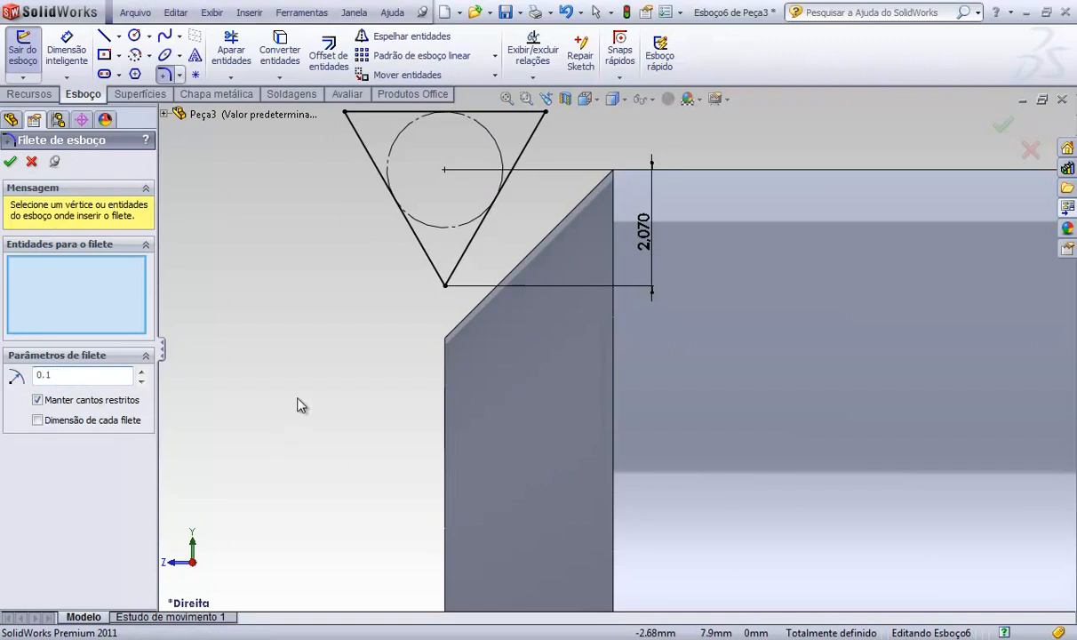
click(445, 284)
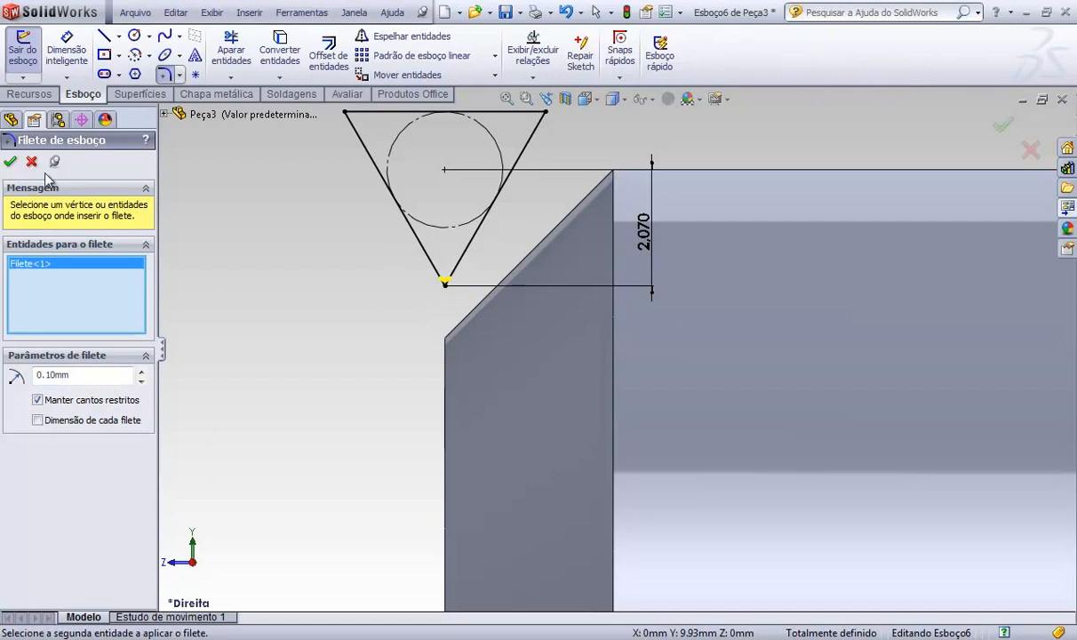
click(11, 162)
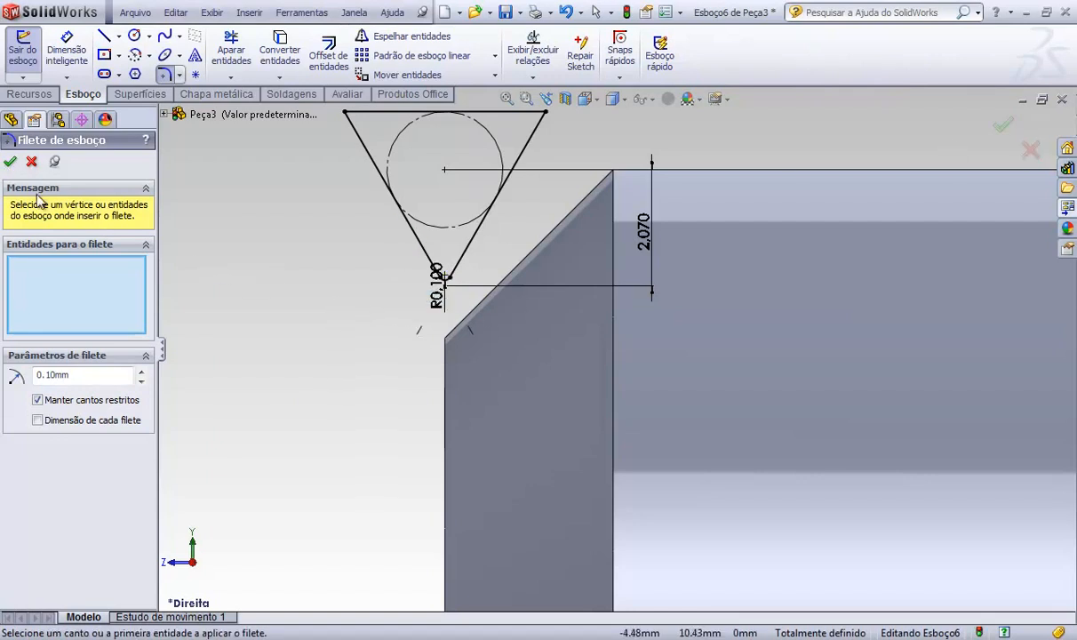
click(11, 162)
drag(437, 286, 378, 320)
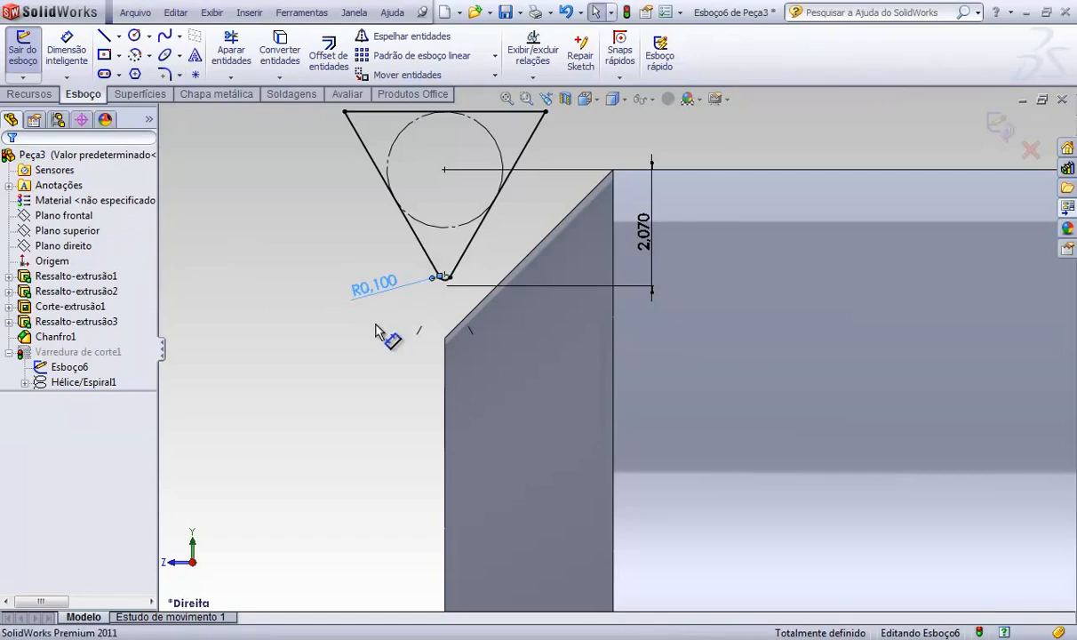
click(1000, 129)
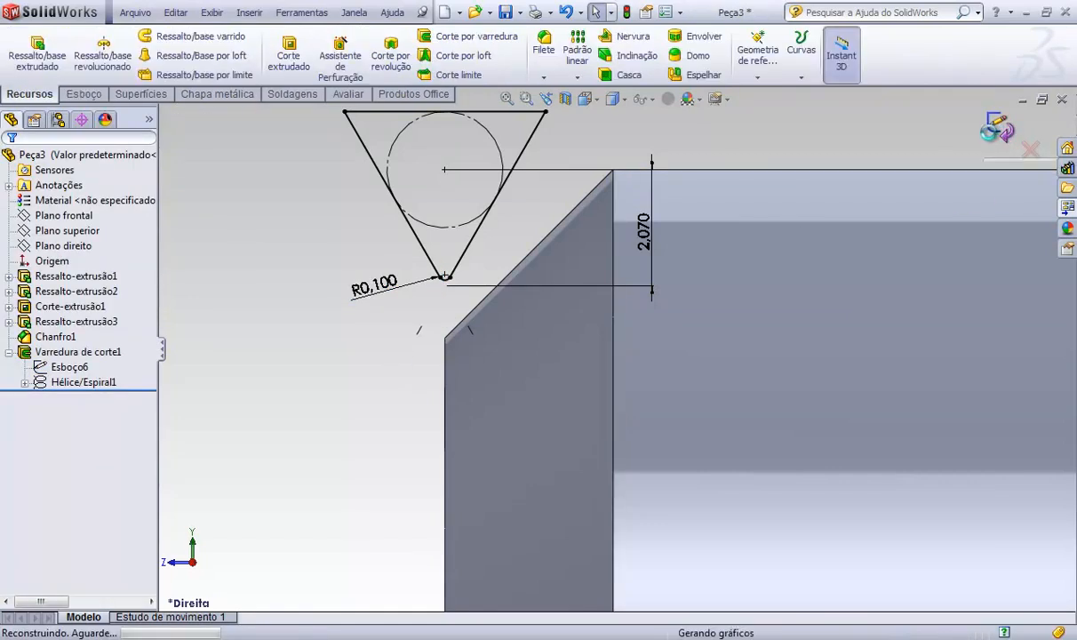
Step: Examine the rounded thread roots and the triangular face where the groove stops near the head
scroll(773, 326, down, 2)
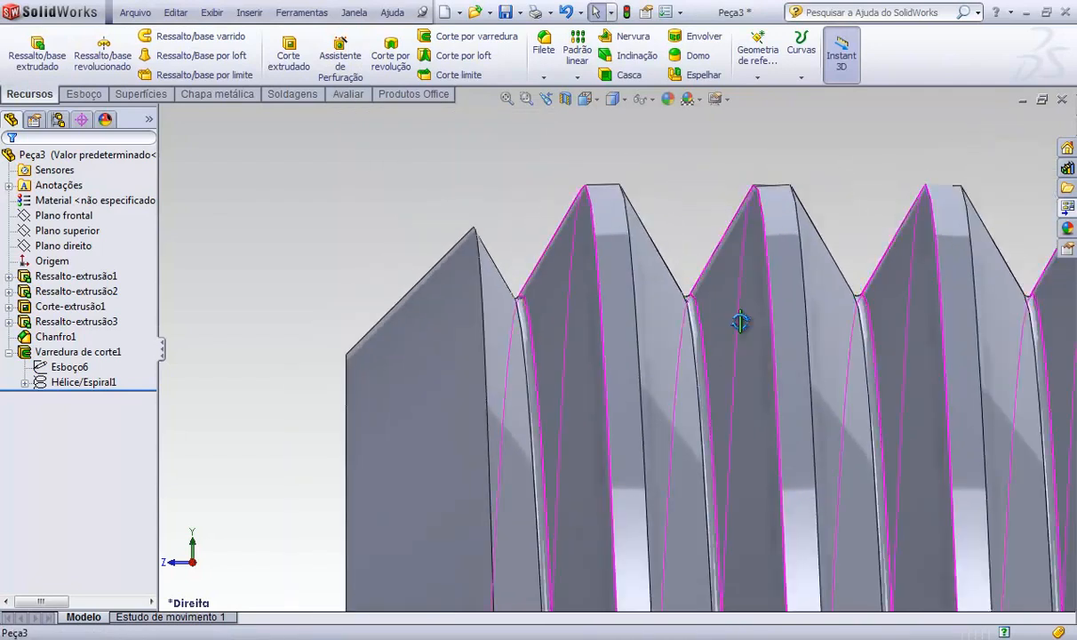
scroll(756, 311, up, 5)
scroll(823, 359, up, 3)
scroll(829, 372, down, 2)
middle_drag(810, 366, 642, 320)
scroll(663, 305, up, 2)
scroll(594, 338, down, 7)
middle_drag(564, 341, 548, 343)
scroll(548, 343, up, 3)
scroll(560, 267, down, 6)
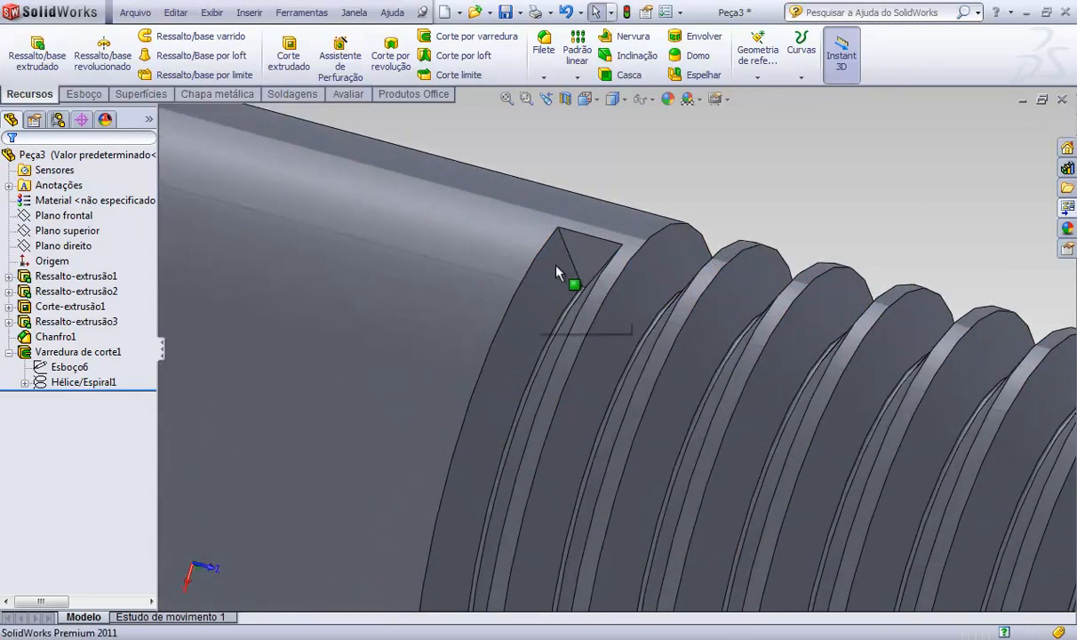
Step: Start a sketch on the triangular face at the thread groove's end near the head and convert the face's edges into it
right_click(579, 255)
click(611, 238)
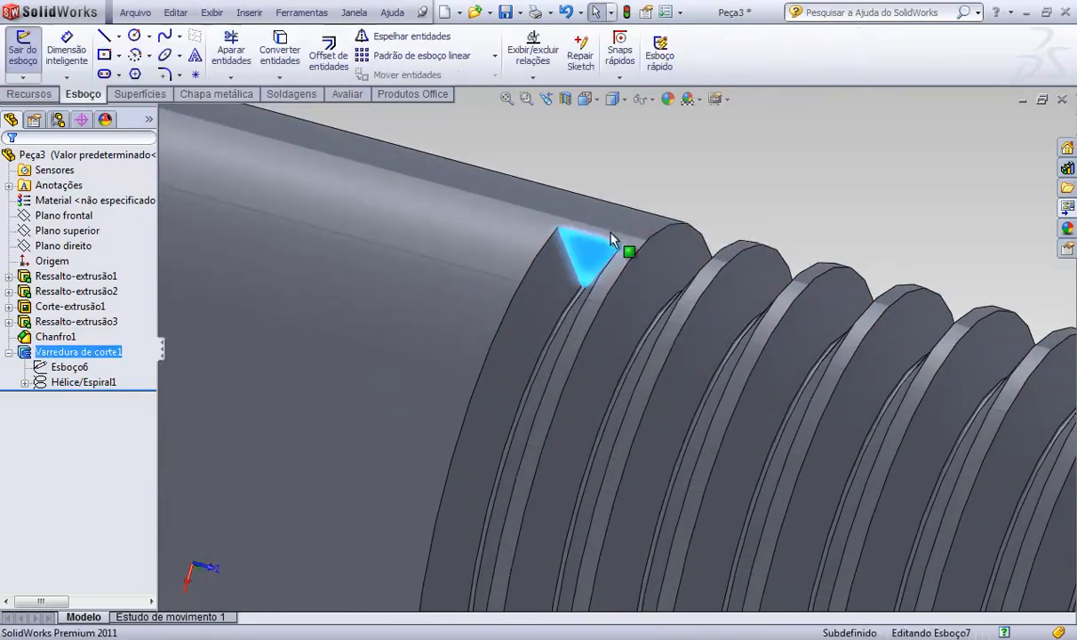
click(284, 46)
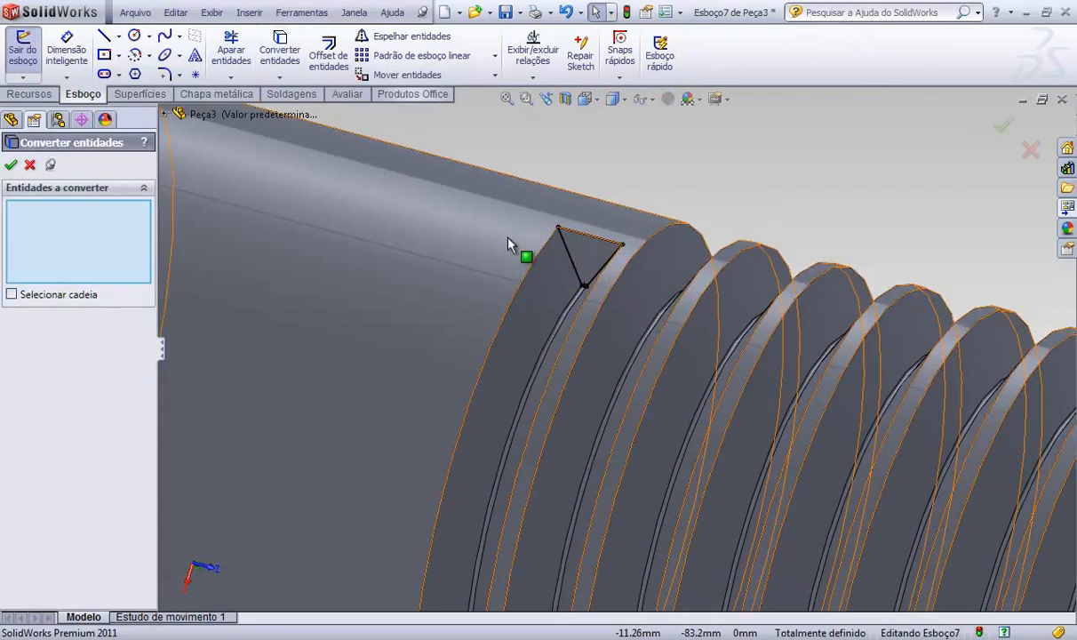
click(10, 165)
scroll(427, 39, up, 1)
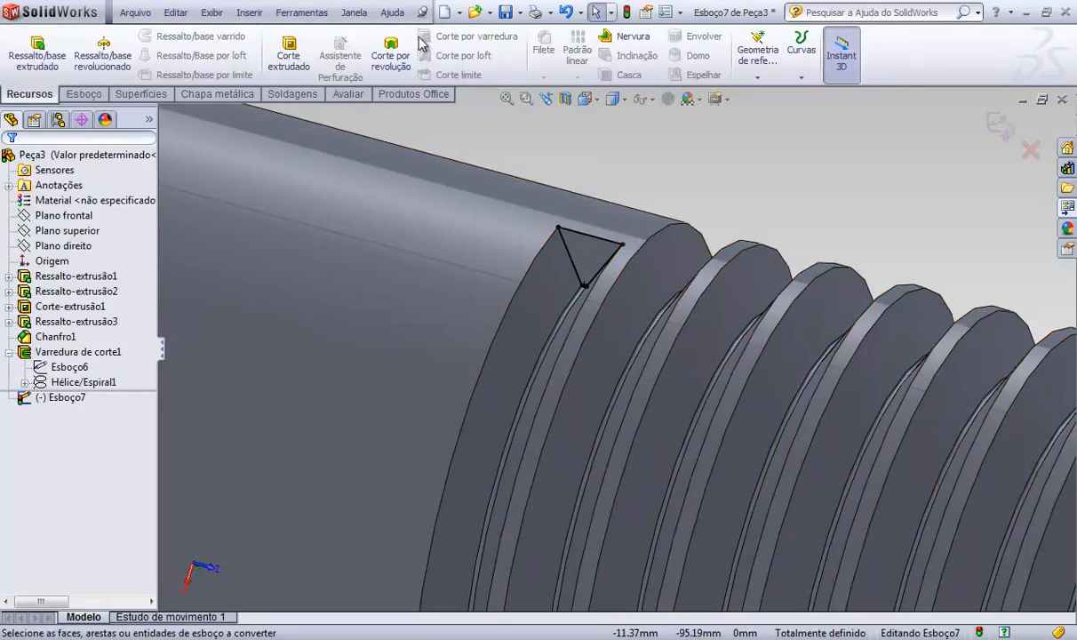
Step: Cut the converted triangle as a blind extruded cut 11 mm deep so the thread groove runs out of the shank
click(294, 57)
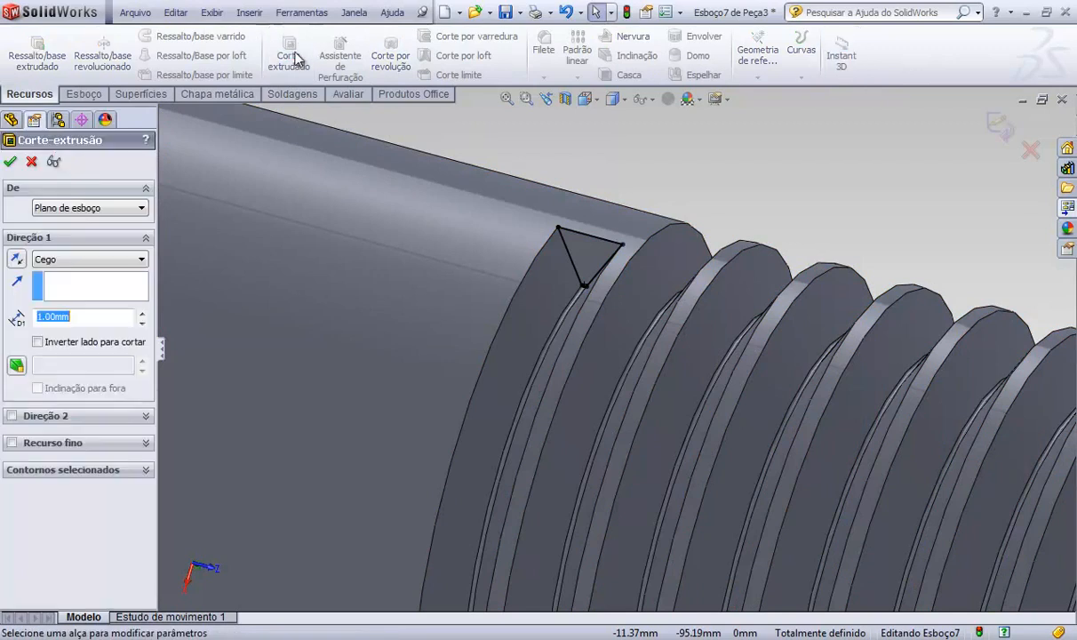
drag(601, 246, 699, 149)
scroll(762, 224, up, 3)
middle_drag(817, 230, 738, 248)
scroll(738, 248, up, 2)
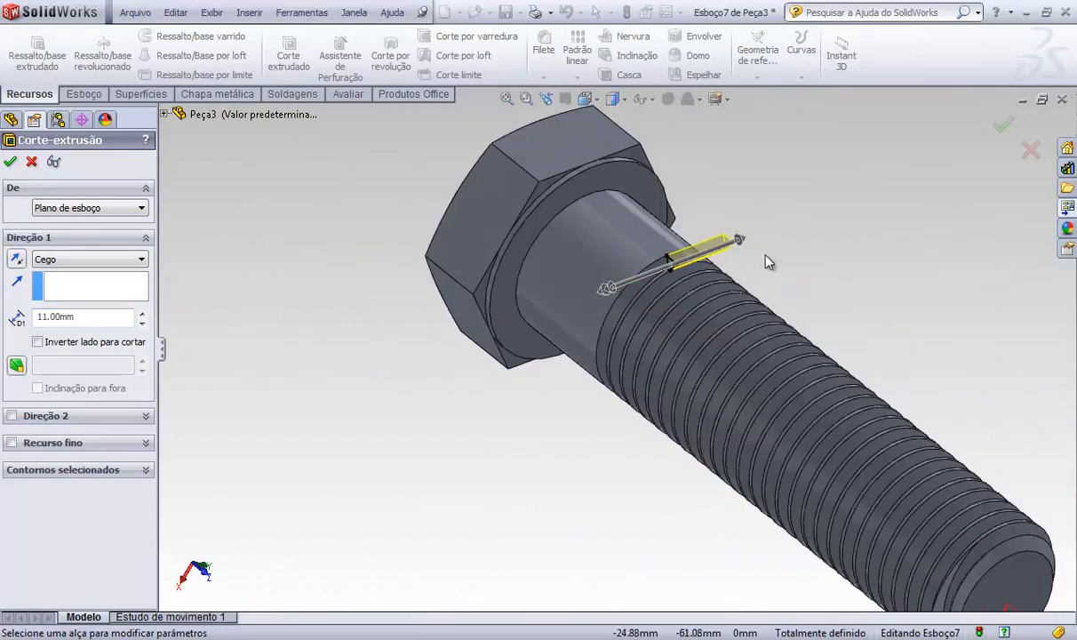
click(1001, 129)
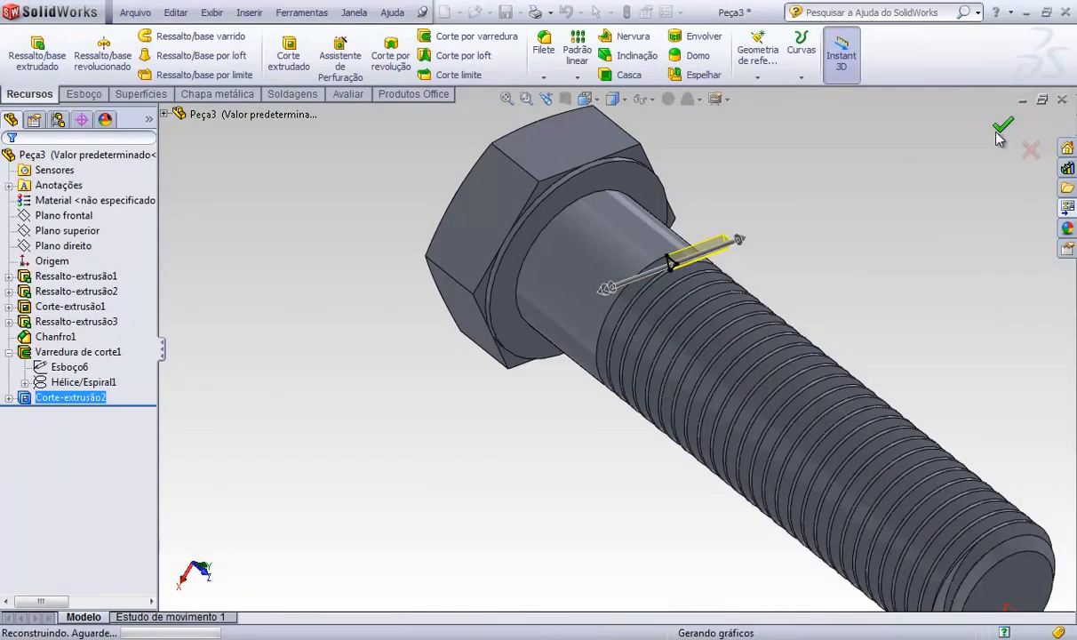
Step: Examine the thread run-out near the head and the whole finished bolt
click(901, 185)
scroll(668, 269, down, 3)
middle_drag(668, 270, 652, 300)
scroll(653, 307, up, 3)
middle_drag(850, 327, 712, 328)
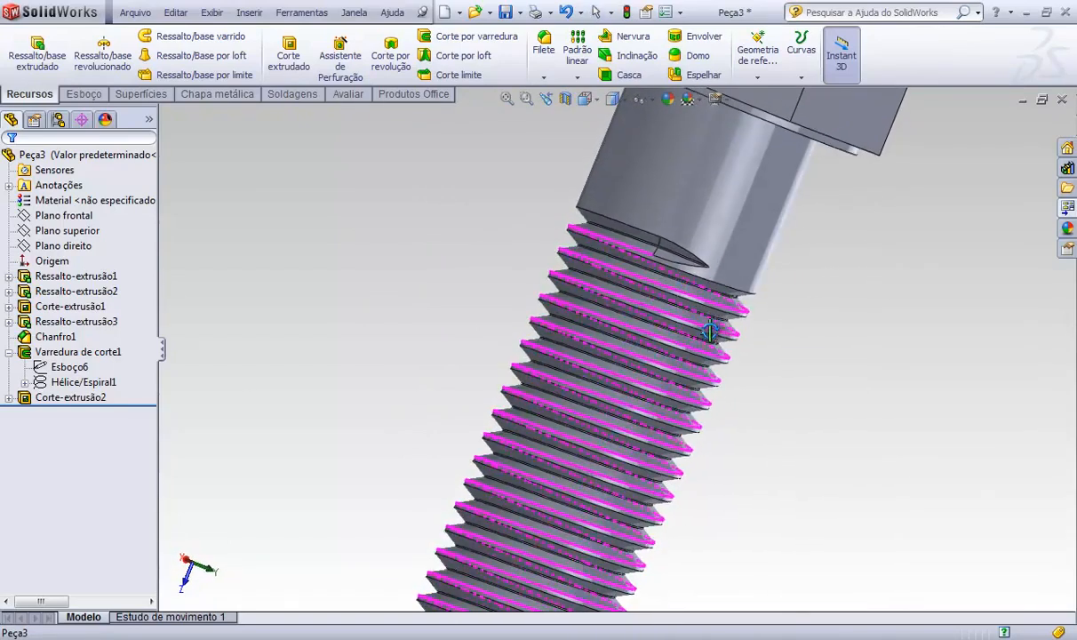
key(f)
middle_drag(836, 380, 756, 506)
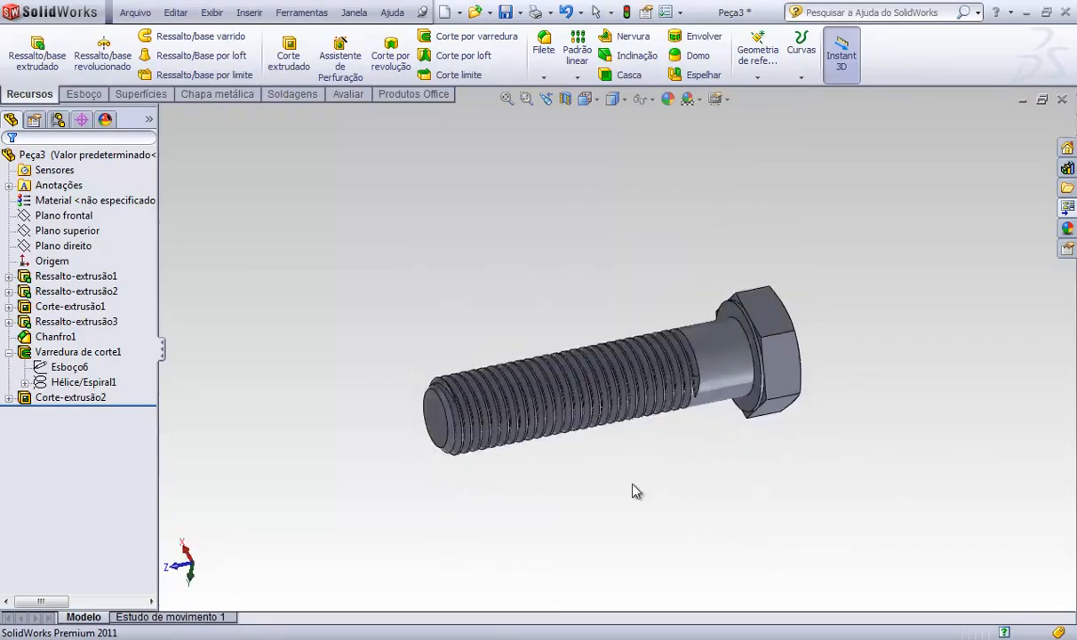
Step: Save the finished bolt part under the name parafuso in the Exemplo folder
scroll(516, 421, down, 5)
middle_drag(526, 373, 682, 433)
scroll(713, 436, up, 6)
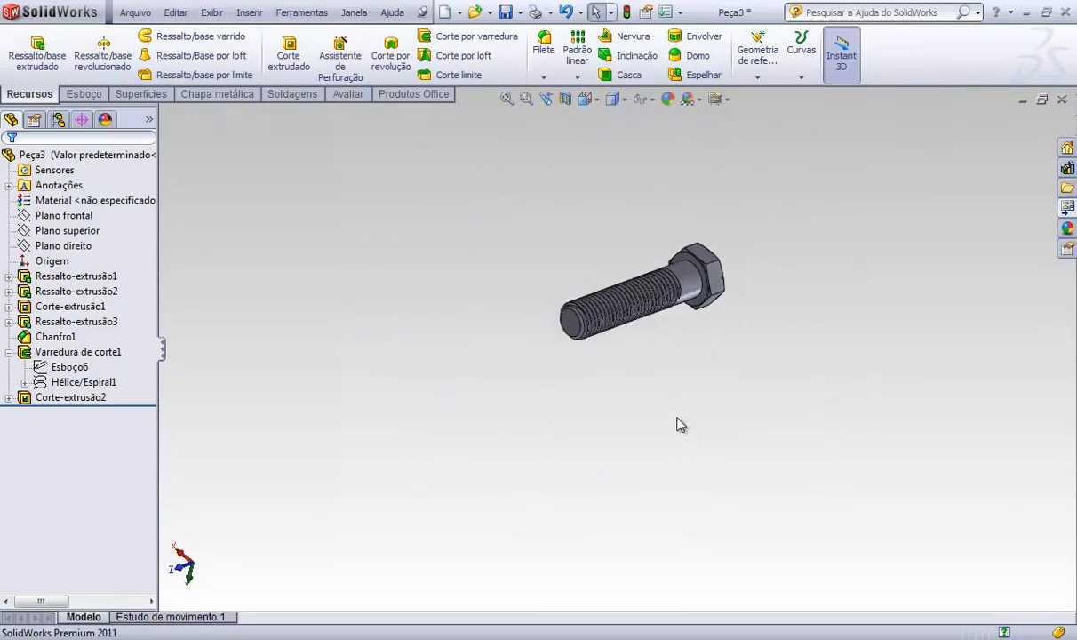
click(520, 13)
click(534, 46)
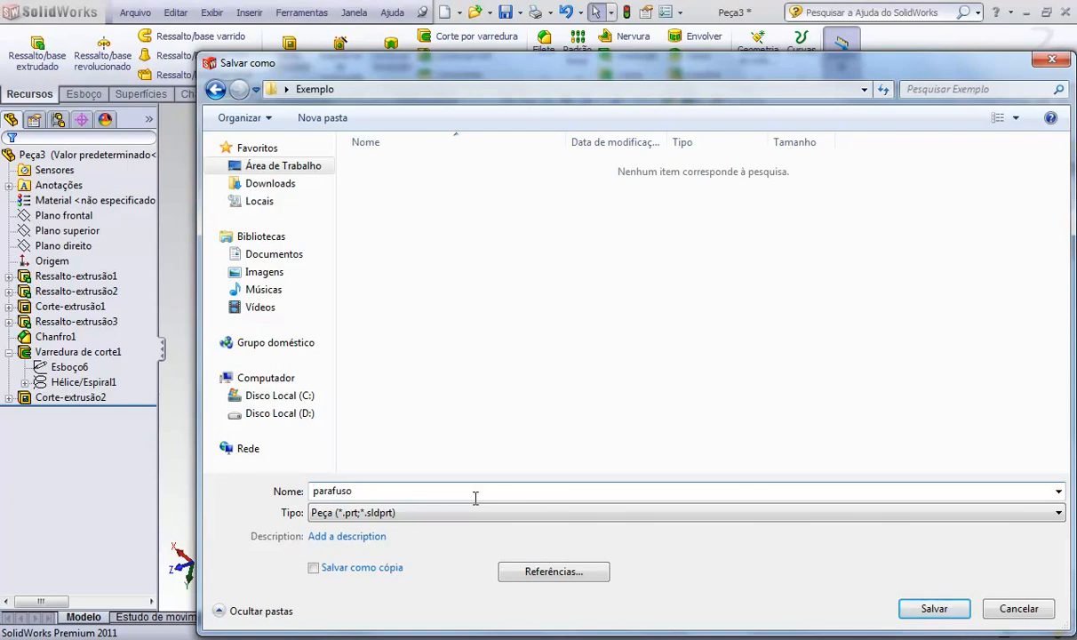
key(Return)
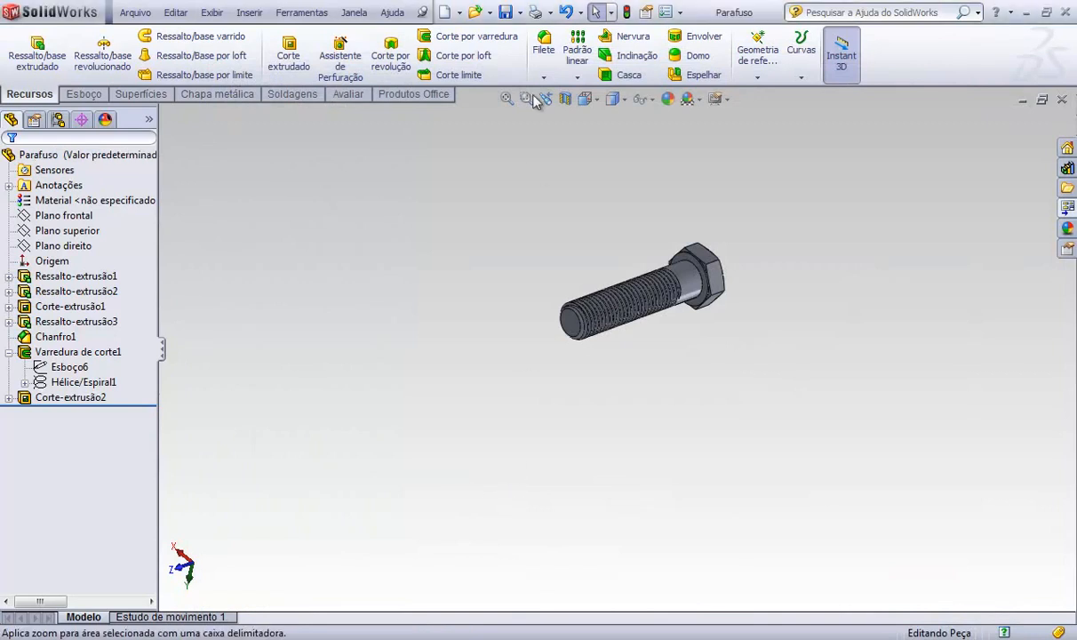
Step: Create a new part document and start a sketch on its front plane
click(447, 13)
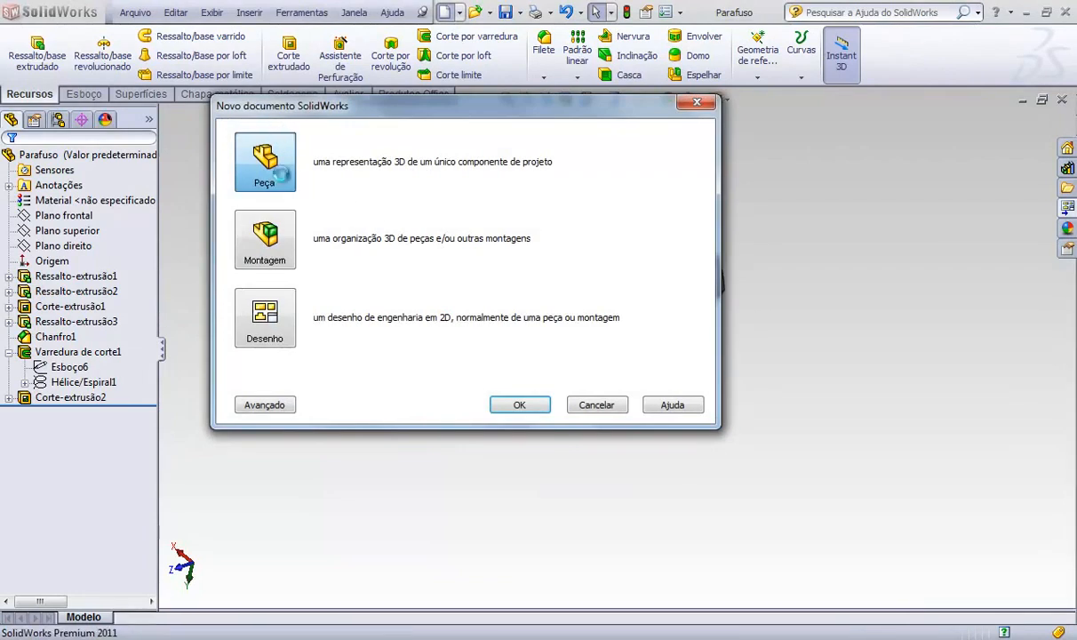
double_click(275, 159)
click(91, 216)
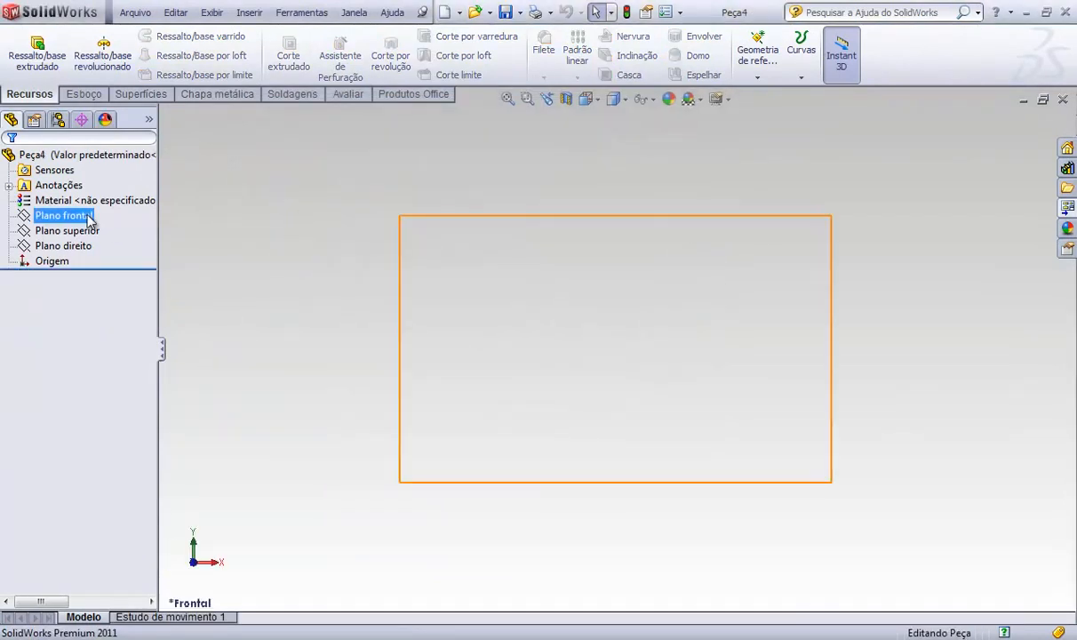
click(117, 185)
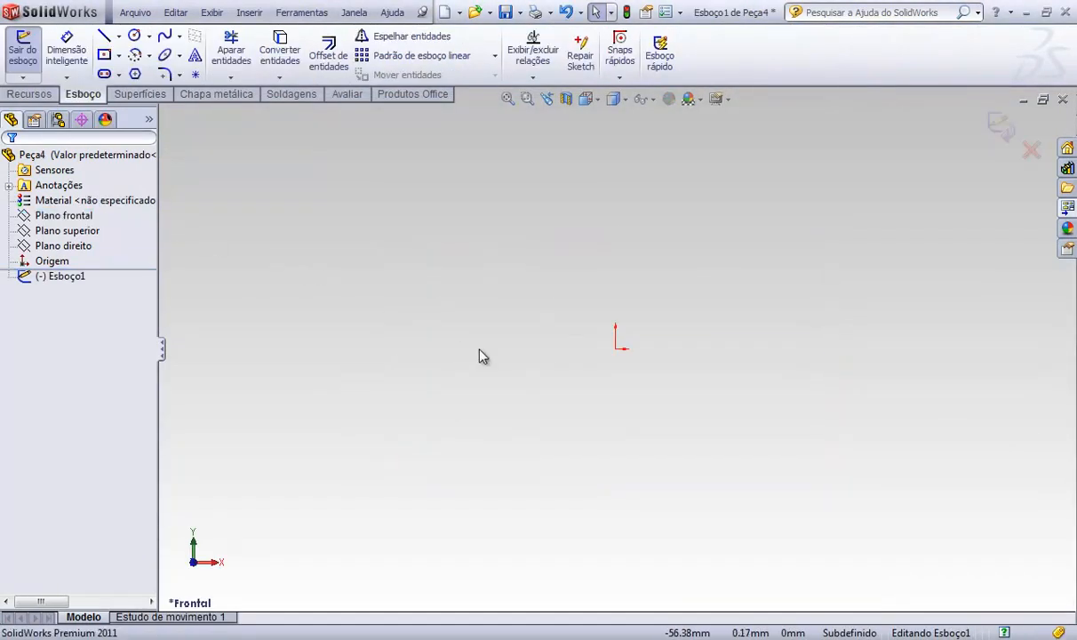
Step: Sketch a hexagon centred on the origin, with an inscribed circle about 85 mm in diameter, and make its upper side horizontal
click(135, 75)
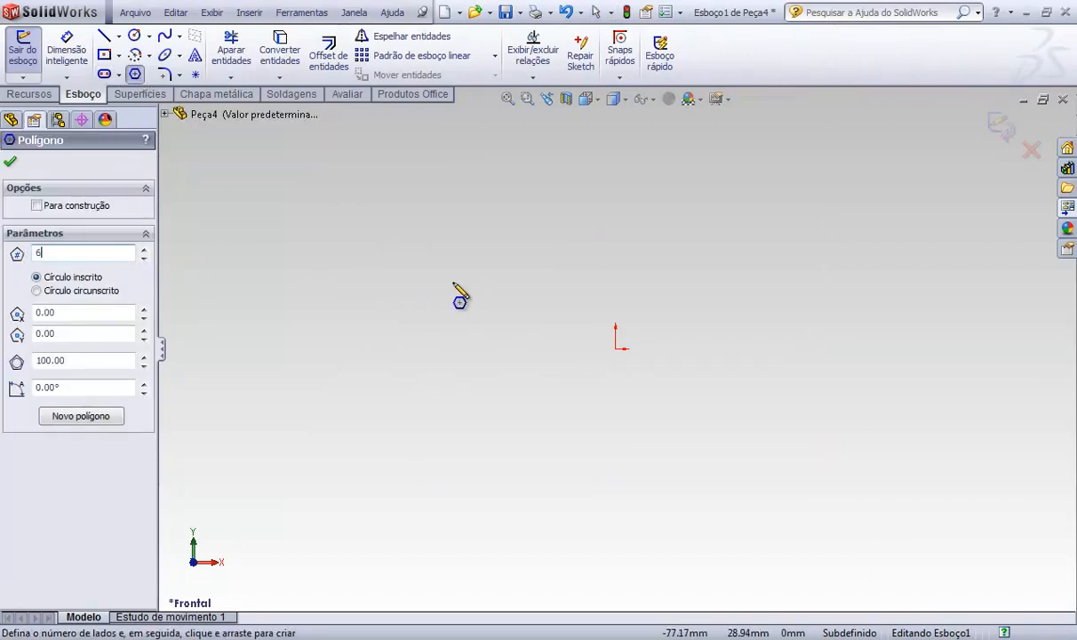
click(615, 347)
click(569, 240)
key(Escape)
click(582, 241)
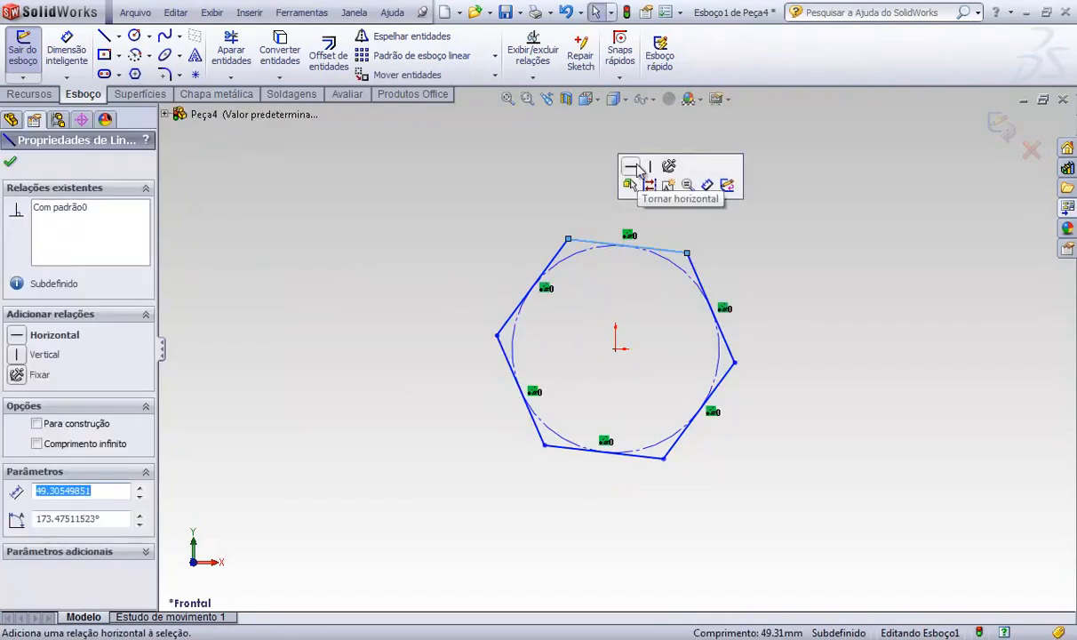
click(638, 167)
click(641, 190)
Step: Dimension the hexagon's inscribed circle to a 34 mm diameter
scroll(625, 247, down, 2)
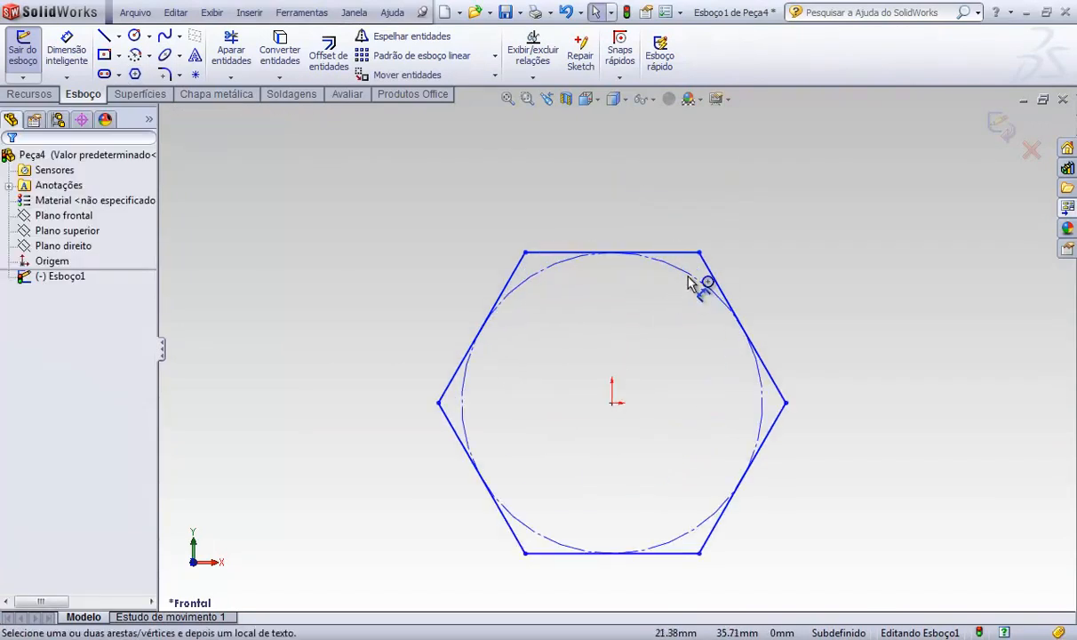
click(690, 274)
click(765, 226)
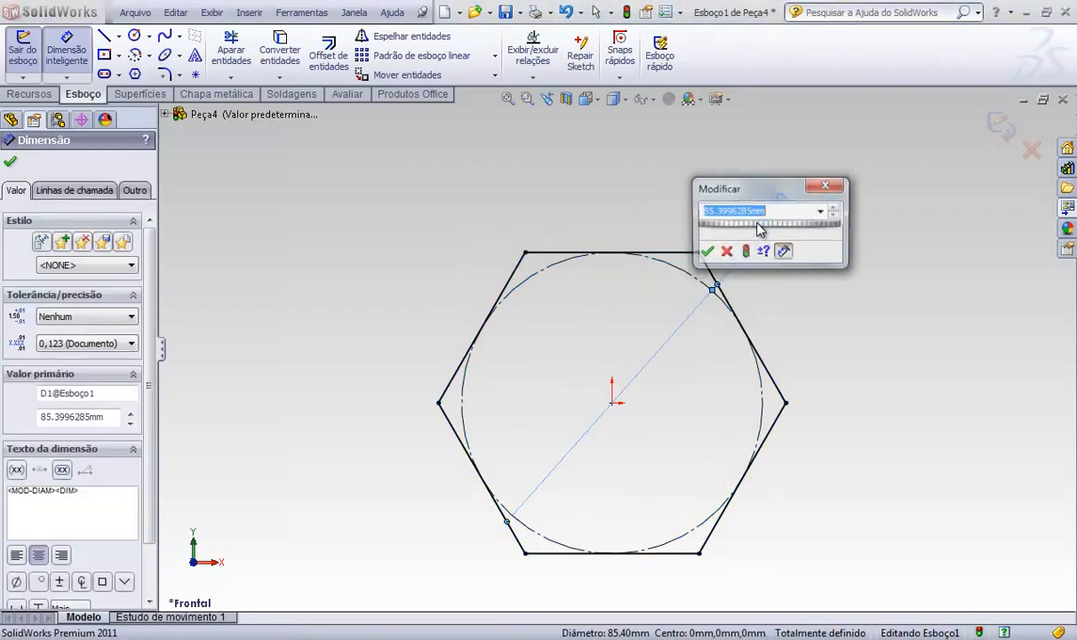
text(34)
key(Return)
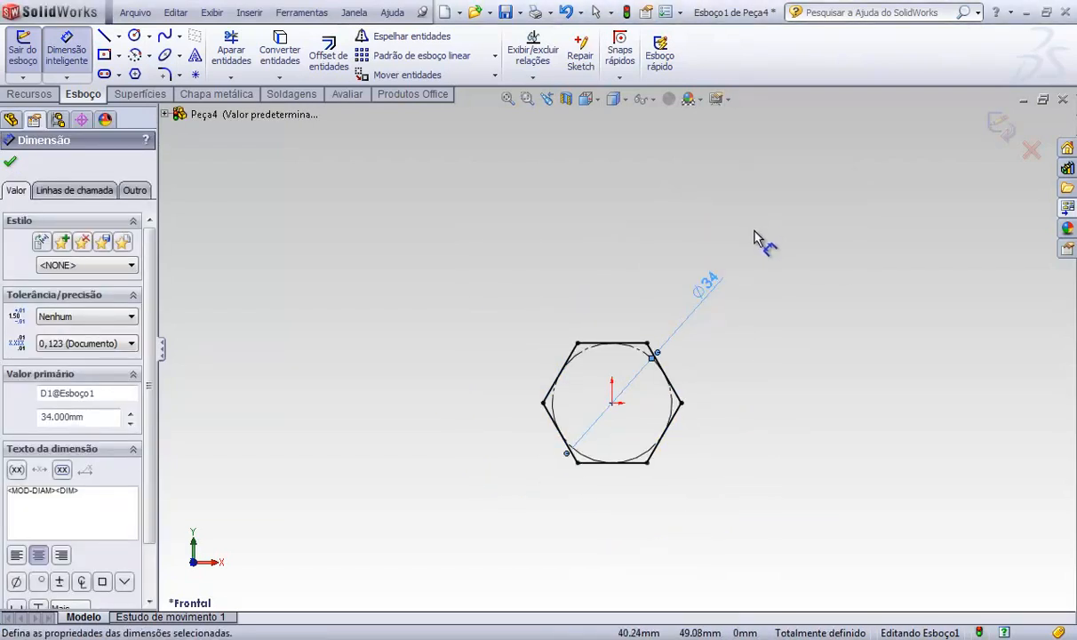
Step: Extrude the hexagon sketch as a blind boss 19 mm deep
scroll(680, 396, down, 4)
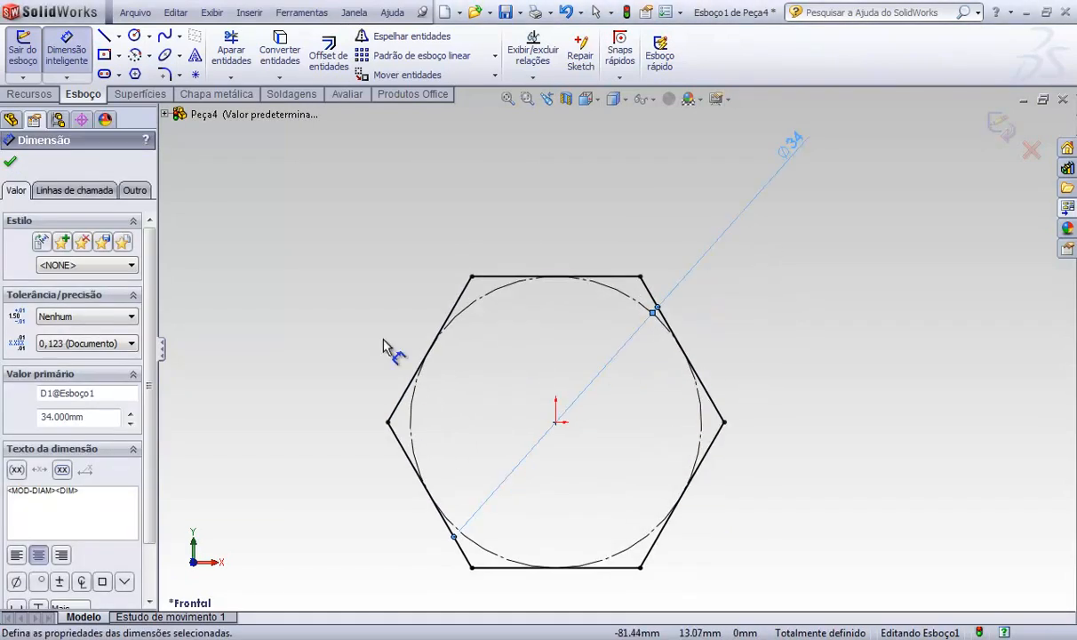
scroll(608, 374, up, 5)
click(30, 94)
click(37, 52)
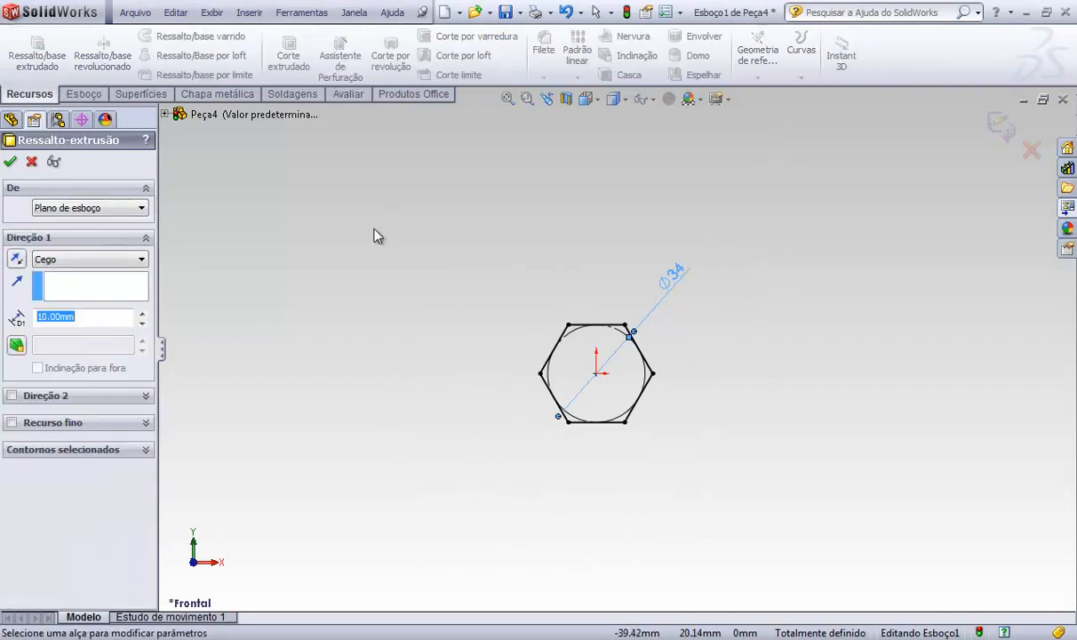
scroll(626, 355, up, 3)
middle_drag(598, 357, 573, 381)
drag(536, 408, 530, 394)
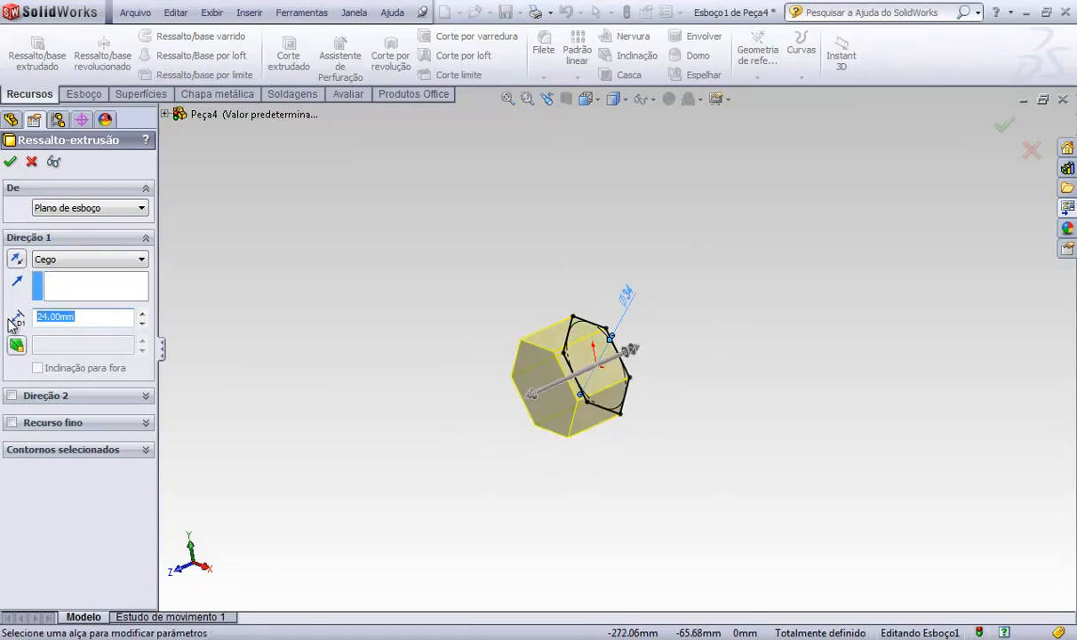
text(19)
key(Return)
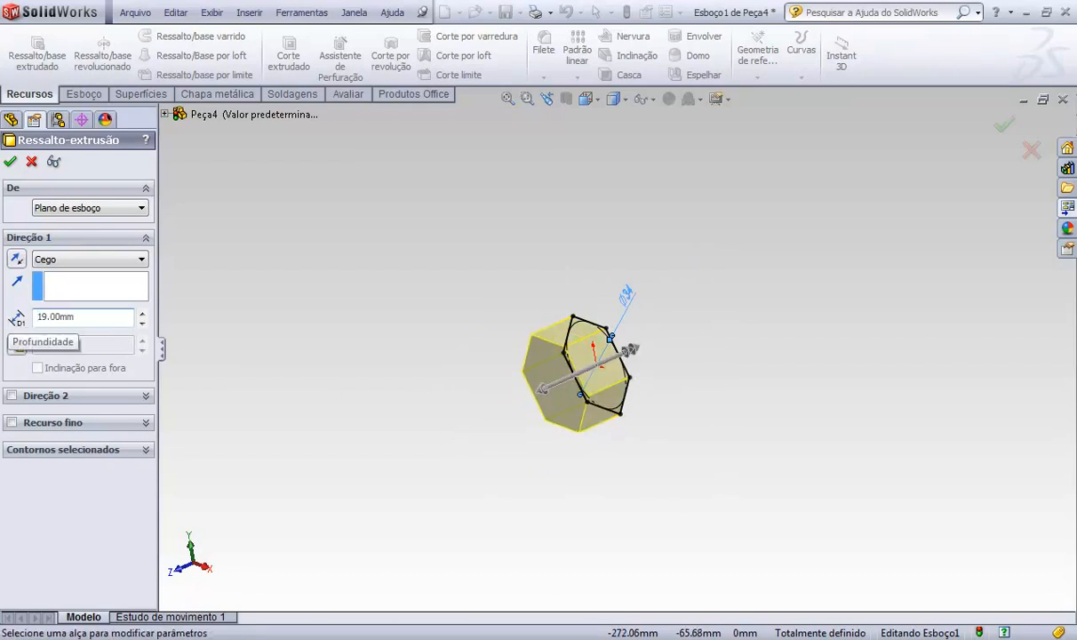
click(9, 161)
Step: Start a sketch on the prism's front hexagonal face and draw a circle about 24 mm in diameter centred on the origin
right_click(702, 293)
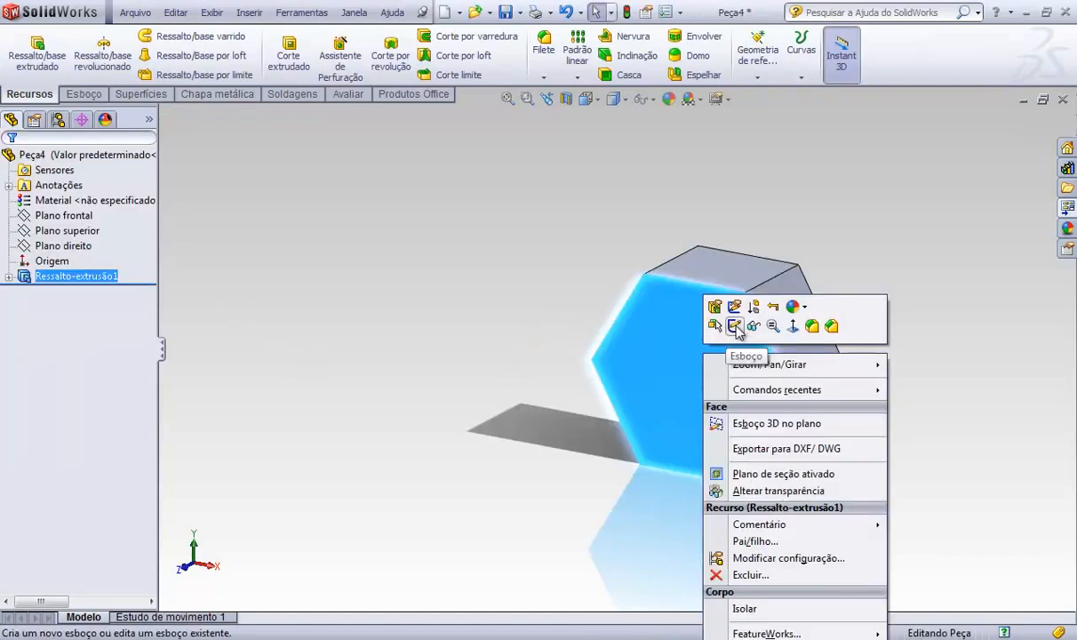
click(733, 329)
key(s)
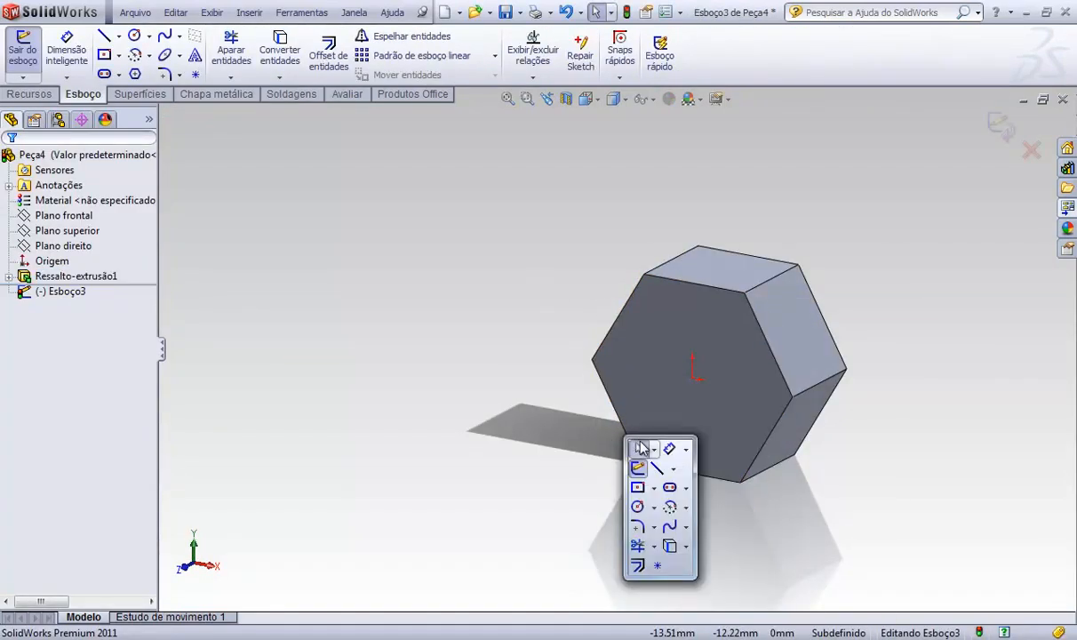
click(638, 507)
click(693, 377)
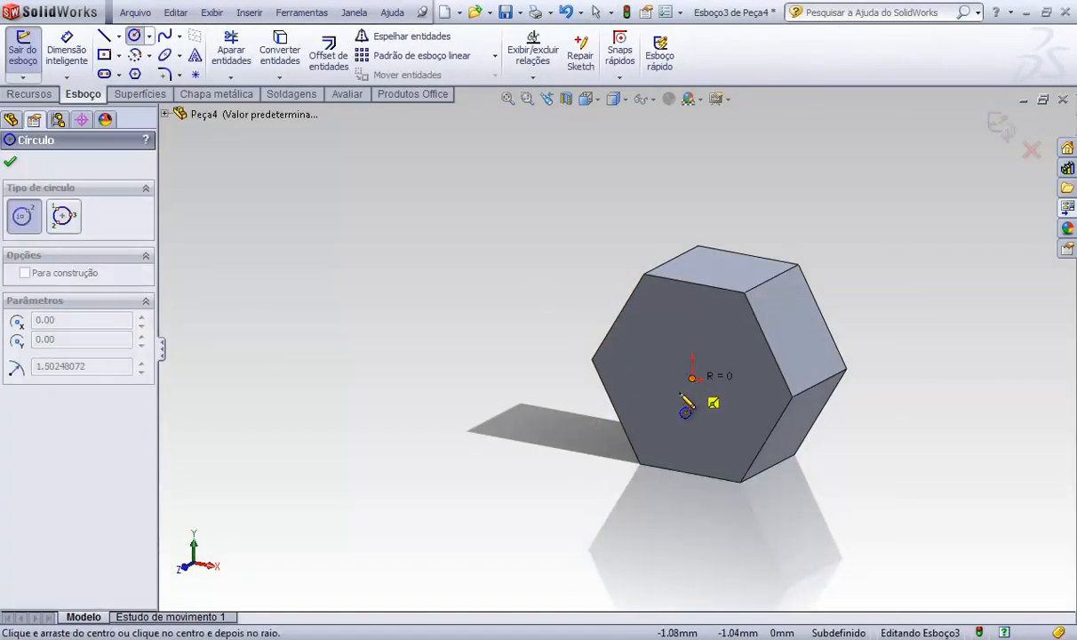
click(658, 439)
key(Escape)
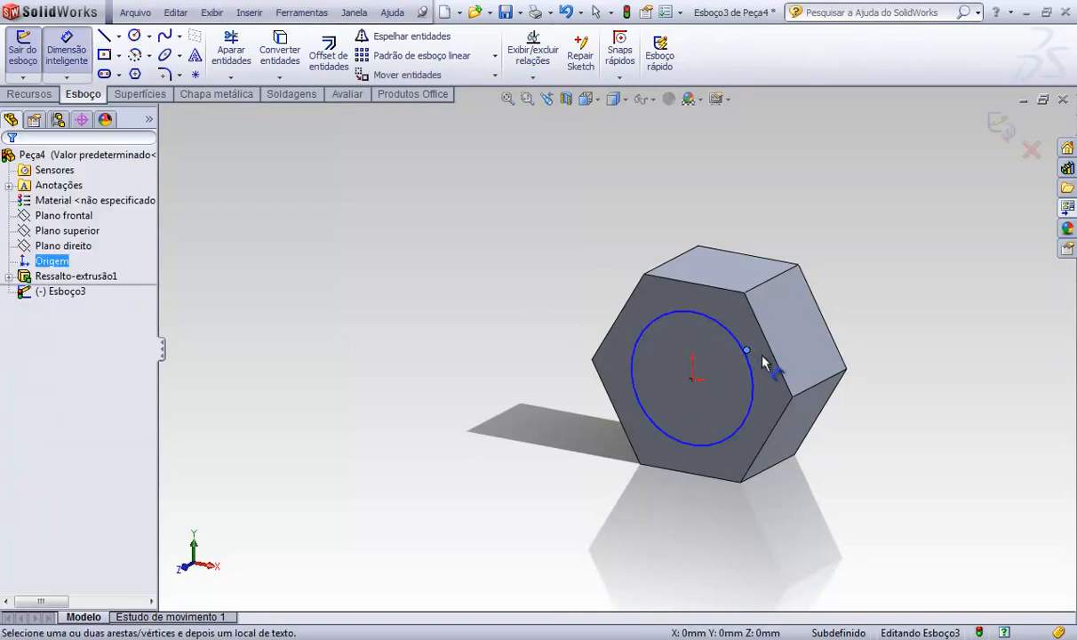
Step: Dimension the circle on the hexagonal face to a 20 mm diameter
click(738, 353)
key(d)
click(769, 329)
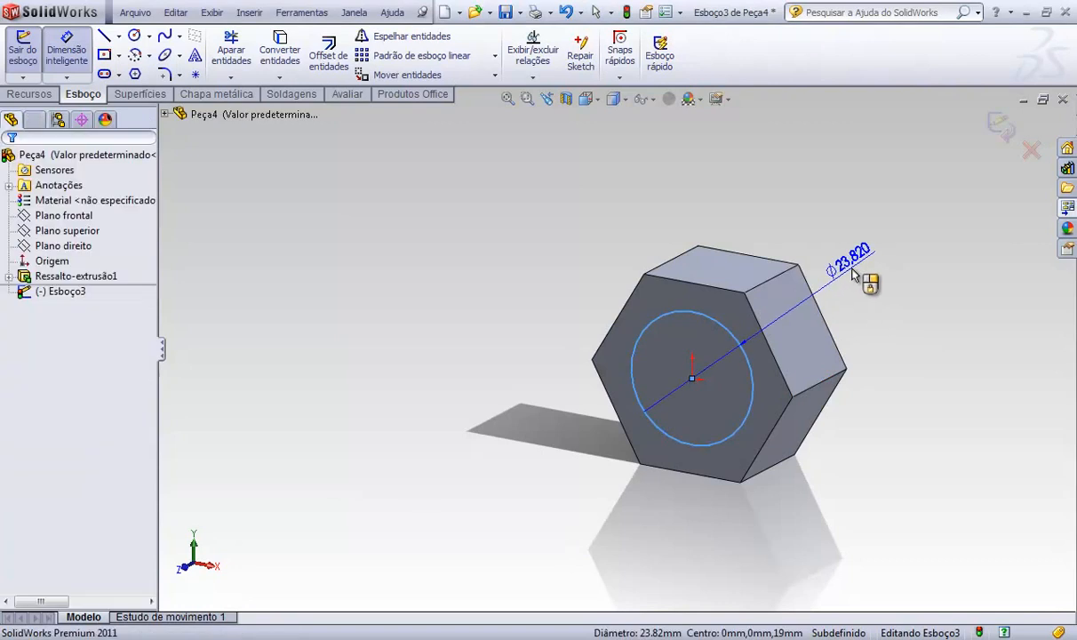
click(870, 286)
text(20)
key(Return)
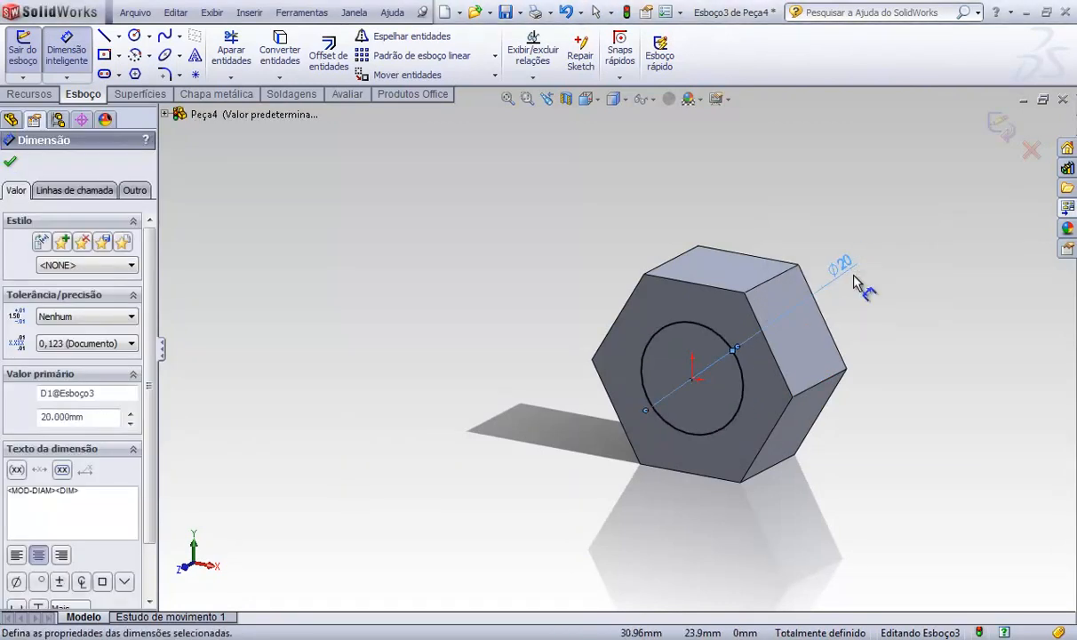
Step: Cut the 20 mm circle through the hexagonal prism as a blind extruded cut 19 mm deep
click(29, 93)
click(54, 59)
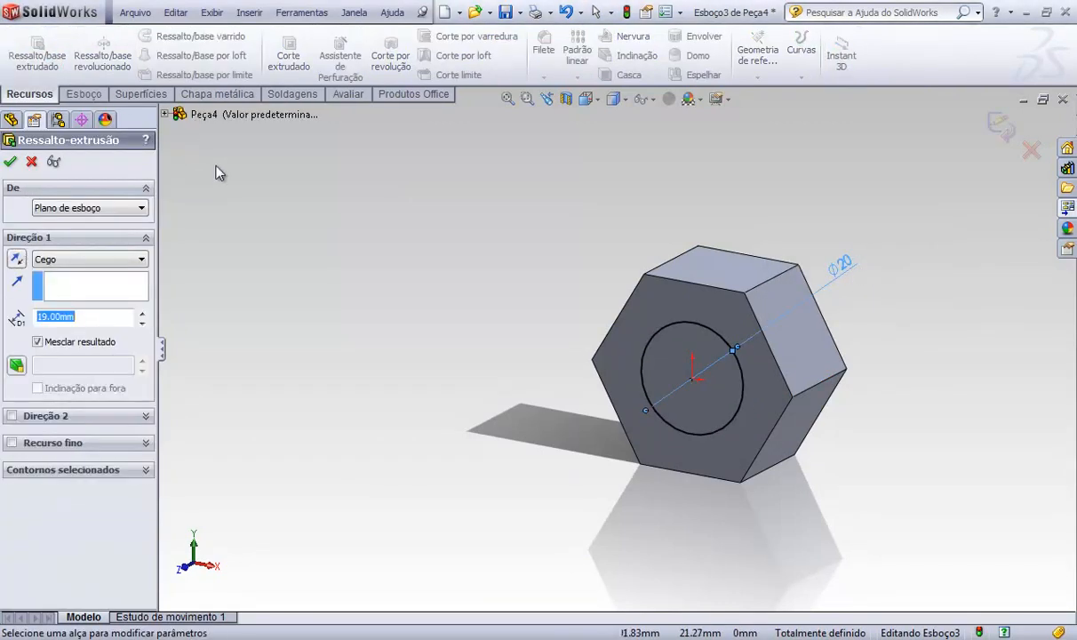
key(Escape)
click(289, 58)
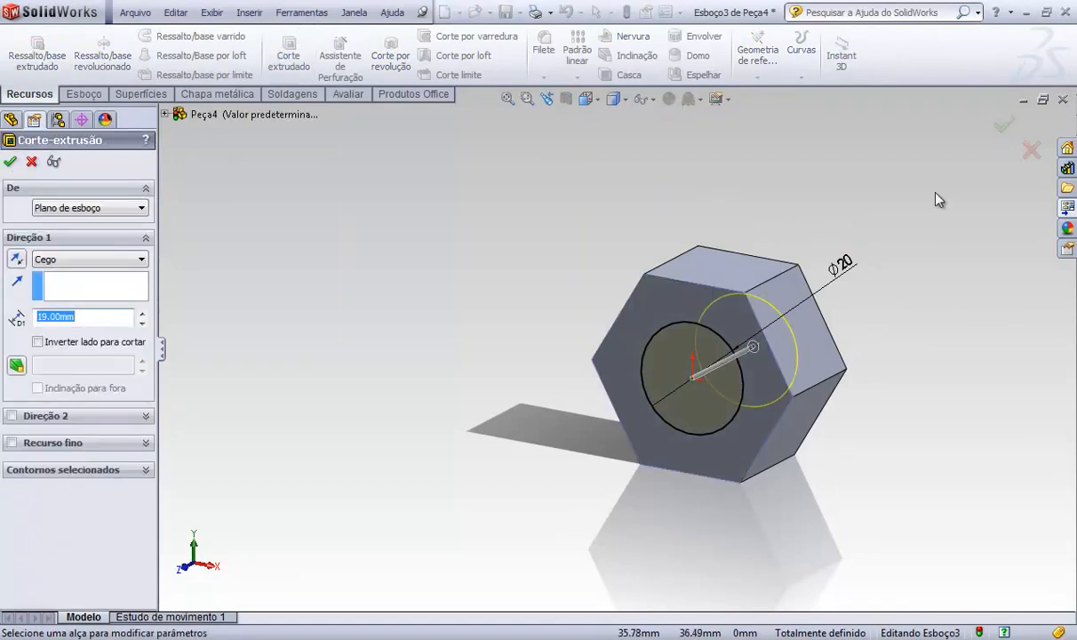
click(997, 127)
middle_drag(930, 240, 815, 312)
right_click(690, 313)
click(697, 284)
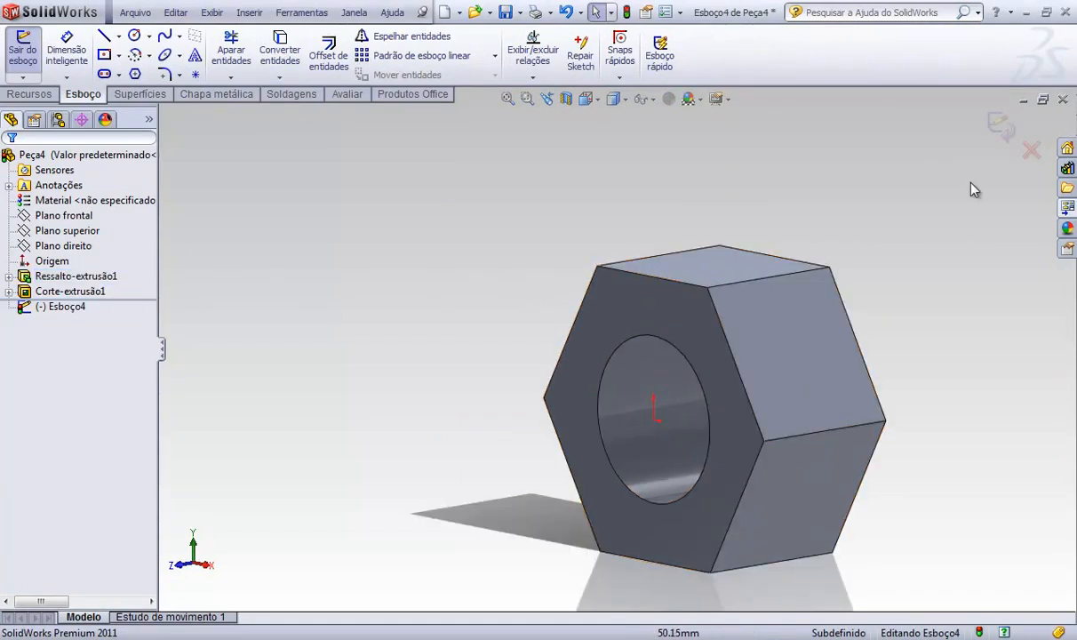
click(1034, 153)
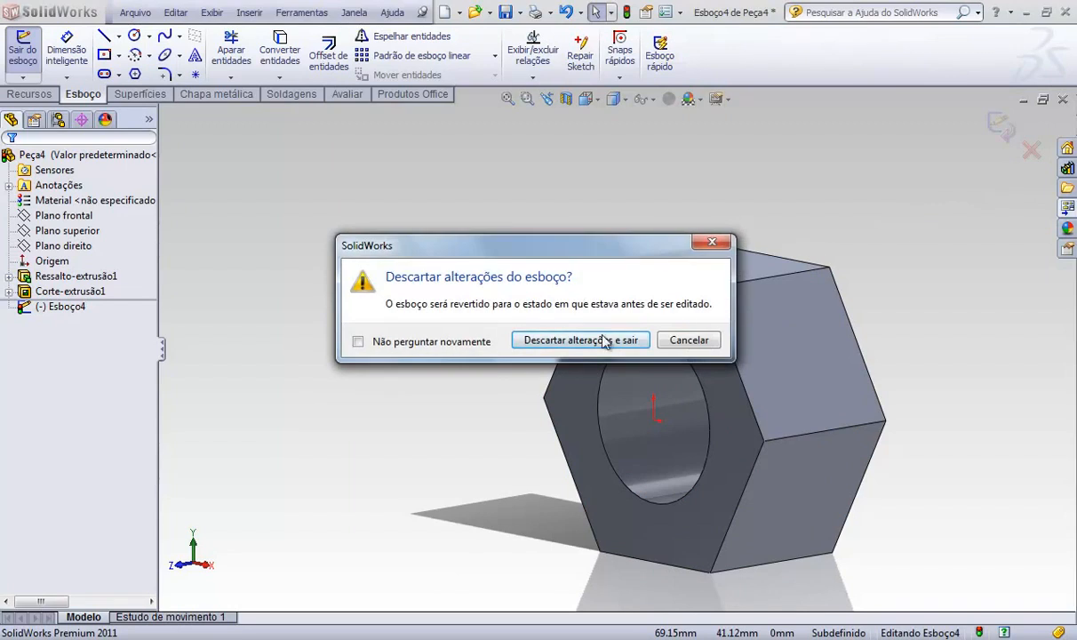
click(632, 402)
Step: Edit the hexagon's boss extrusion so its end condition is mid plane
right_click(107, 275)
click(114, 221)
click(89, 258)
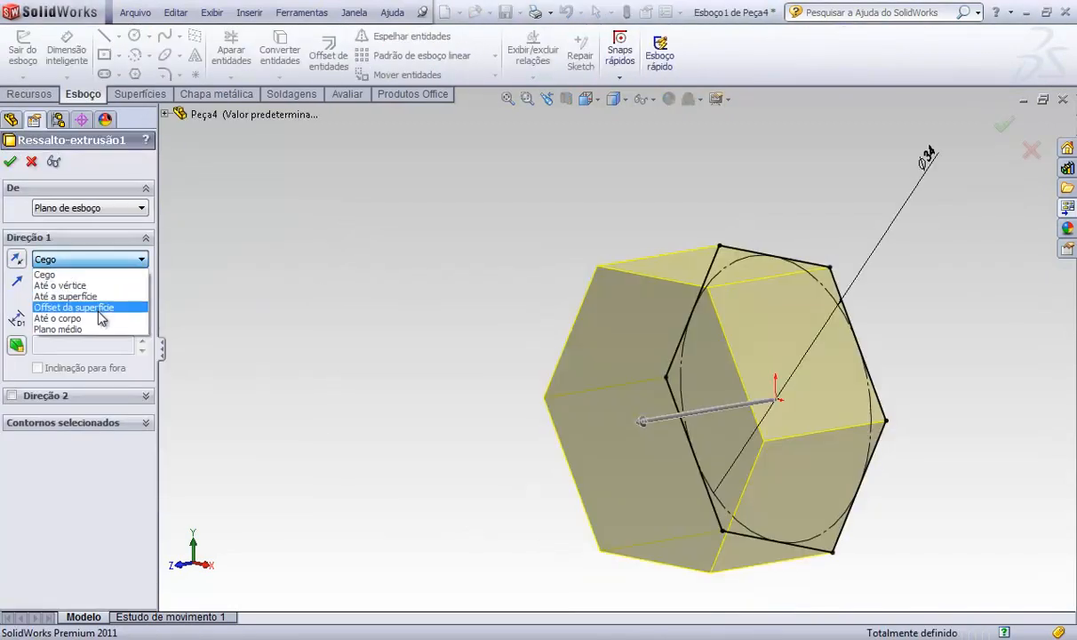
click(94, 310)
click(1004, 128)
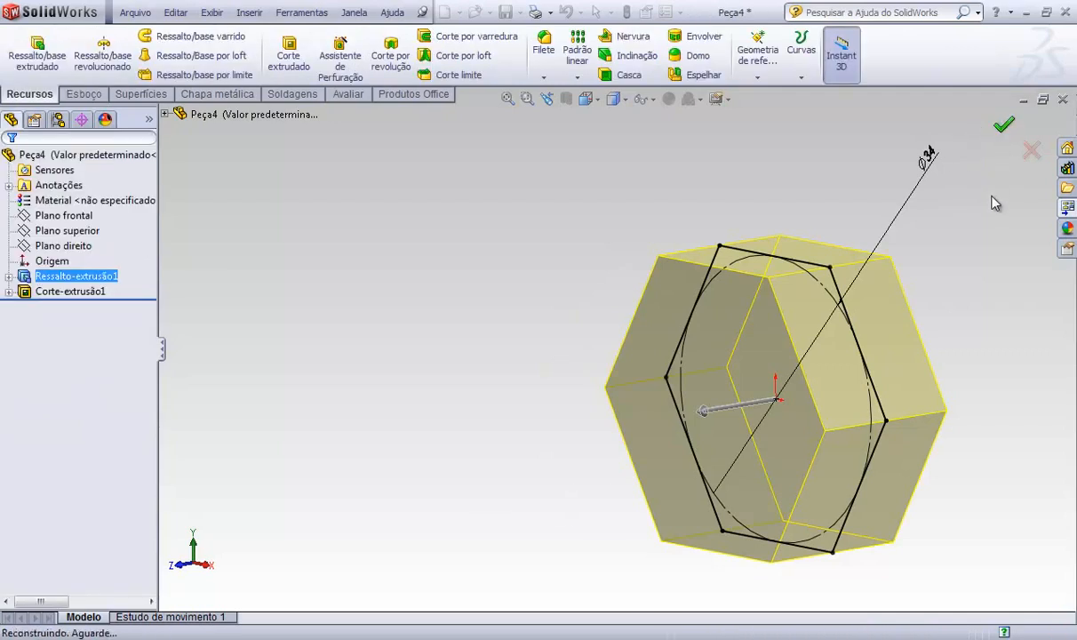
Step: Start a sketch on the nut's front hexagonal face and draw a circle from the origin reaching almost to the hexagon's sides
right_click(746, 308)
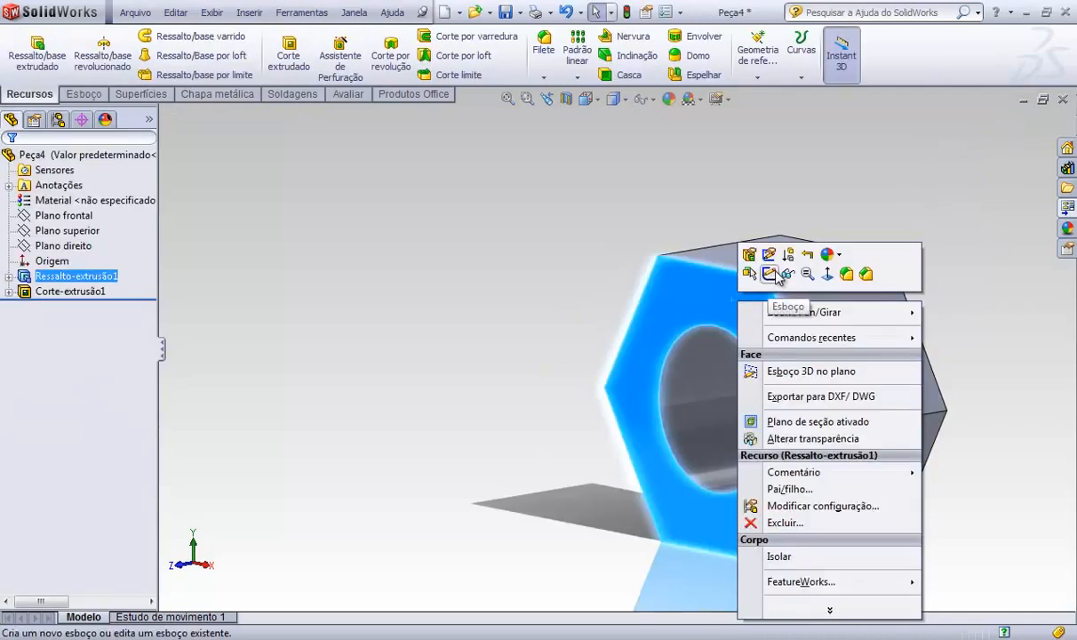
click(768, 274)
key(s)
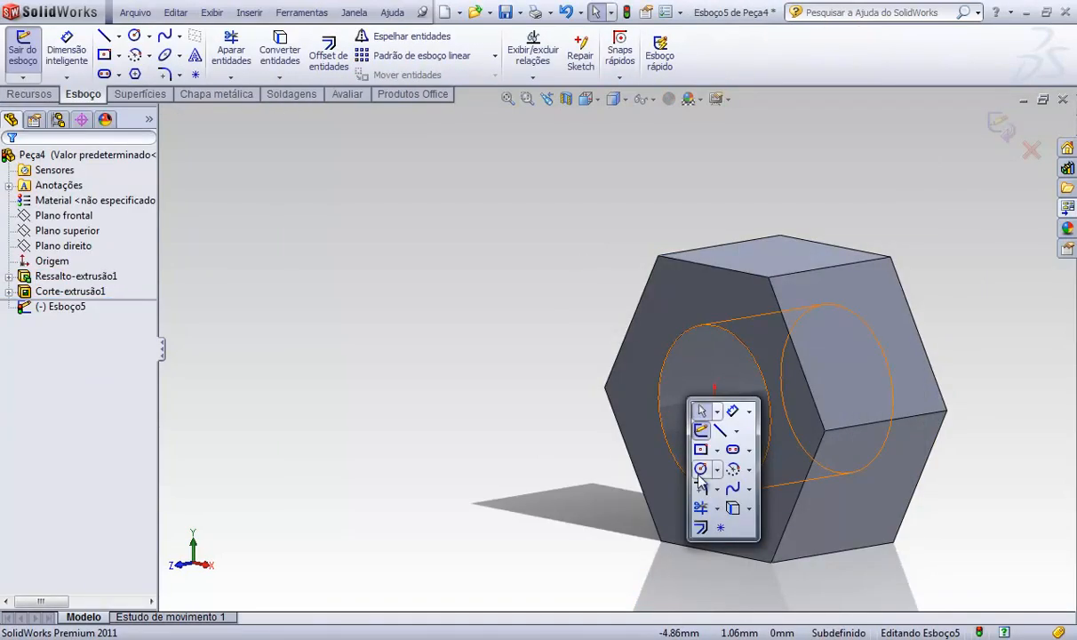
click(700, 468)
click(716, 407)
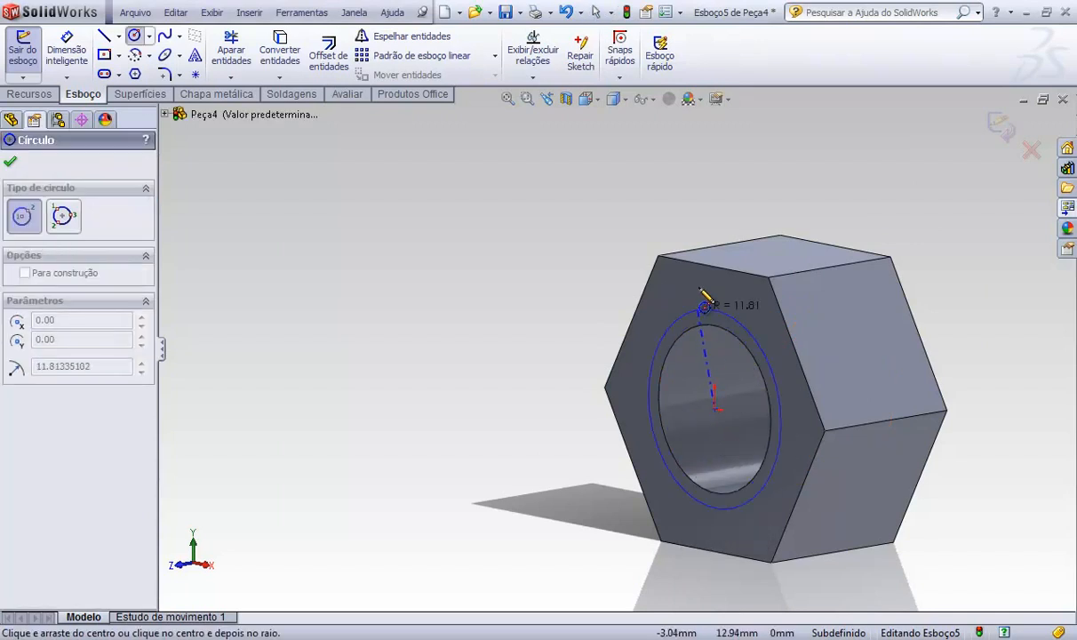
click(718, 267)
key(Escape)
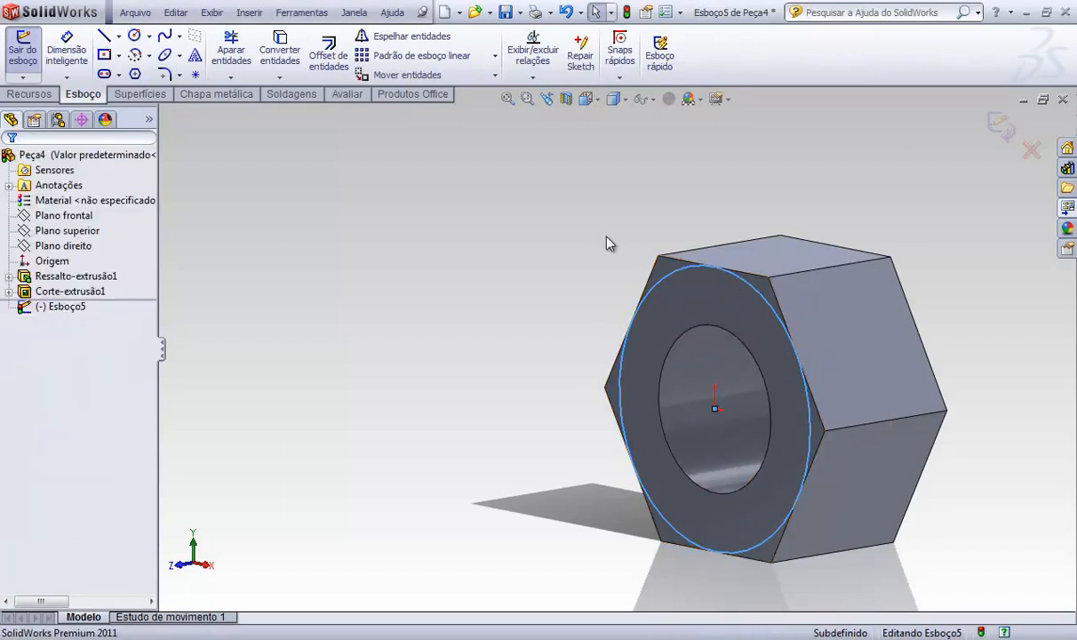
Step: Make the large circle tangent to the upper edge of the hexagonal face
click(685, 270)
ctrl+click(682, 263)
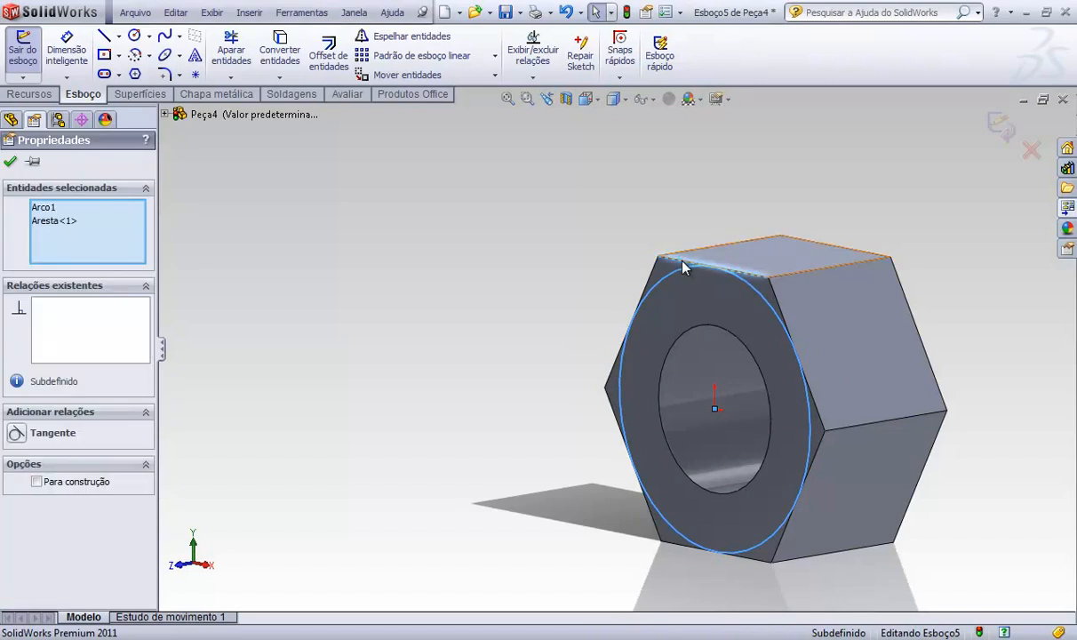
click(721, 197)
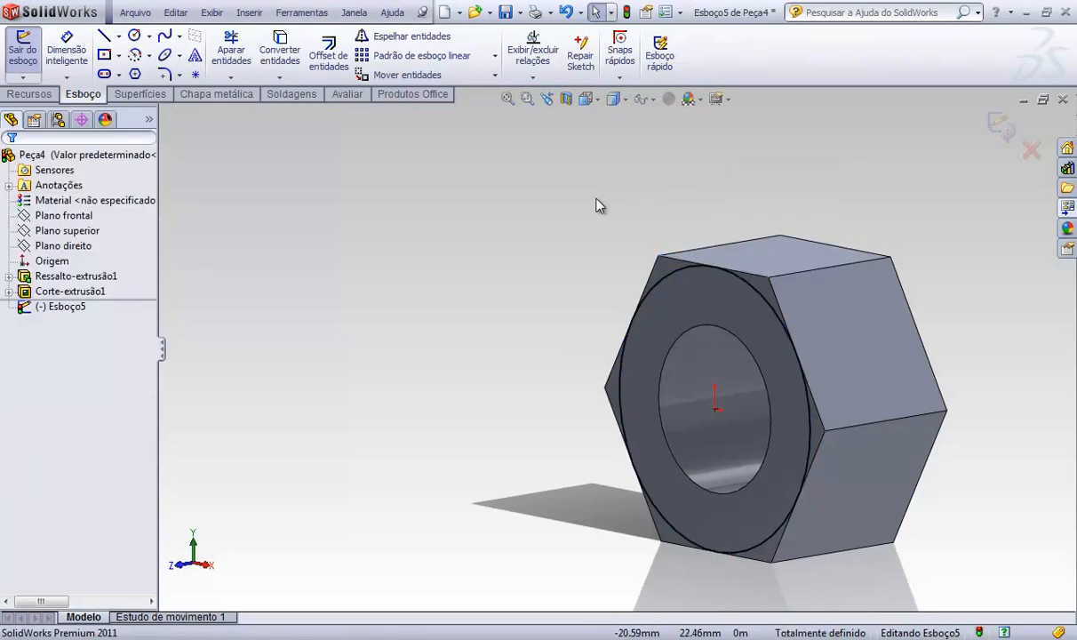
Step: Cut the tangent circle 19 mm deep as a blind extruded cut with the cut side flipped and a 70° draft
click(288, 55)
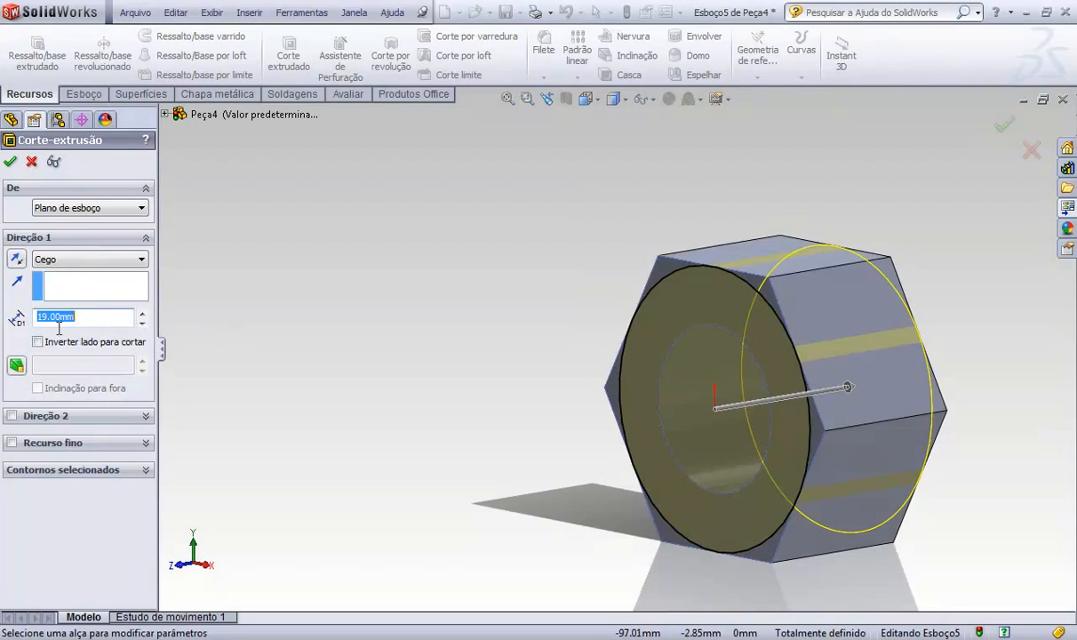
click(21, 364)
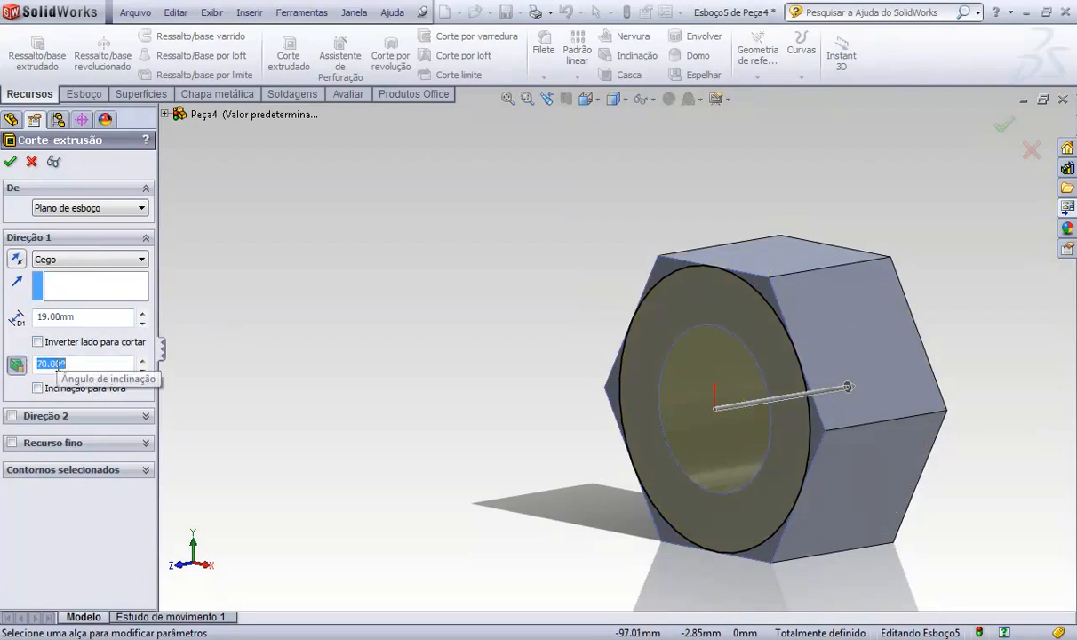
click(38, 343)
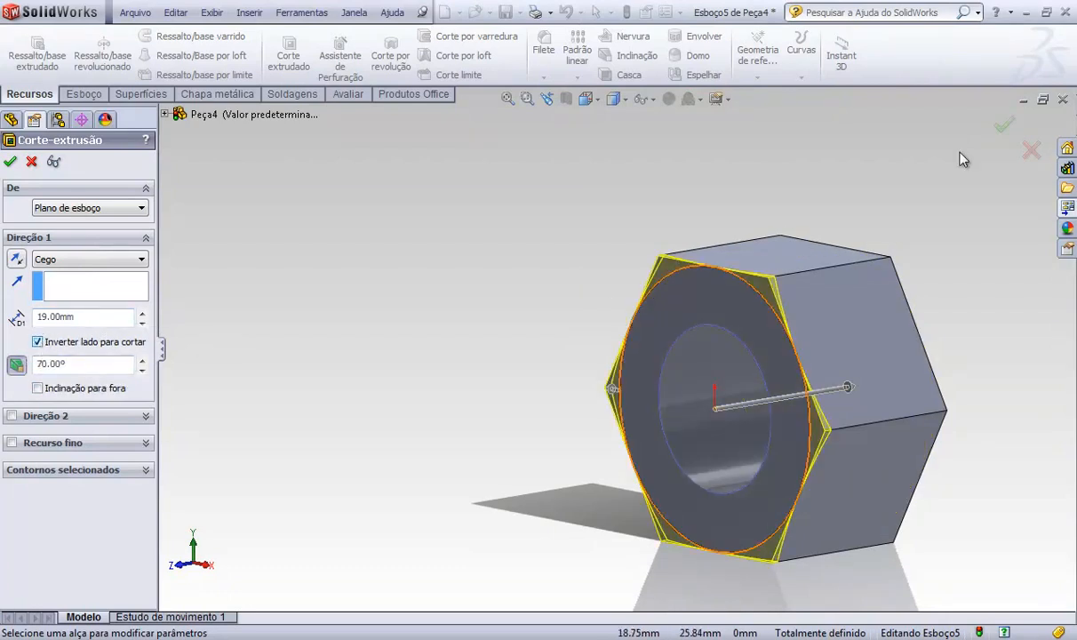
click(1004, 129)
middle_drag(902, 302, 684, 264)
scroll(684, 264, down, 3)
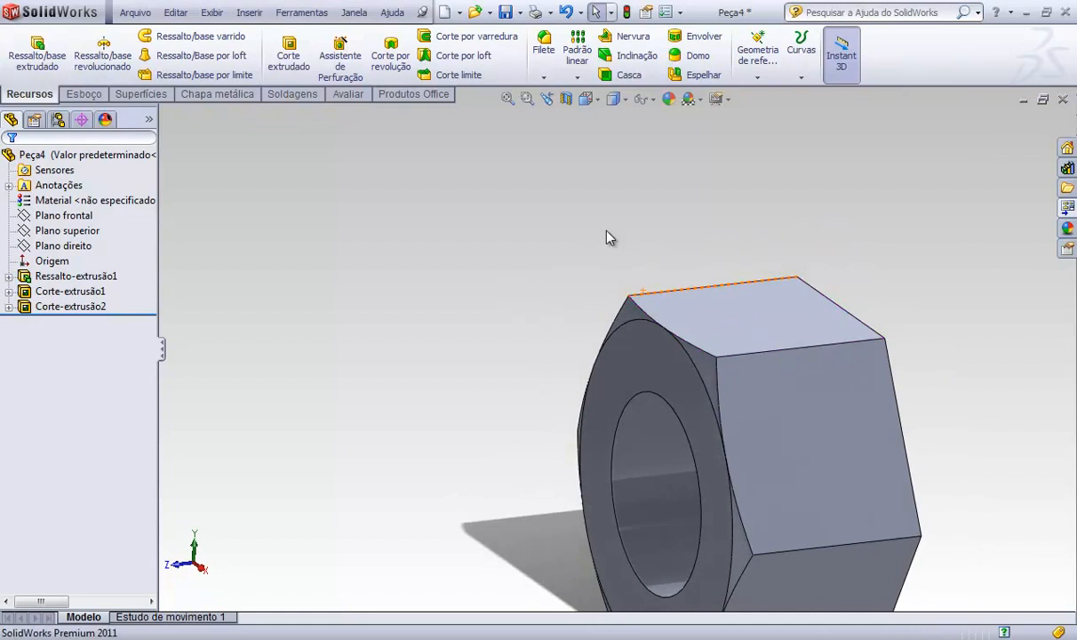
Step: Mirror the corner-bevelling cut about the front plane onto the nut's opposite face
click(578, 78)
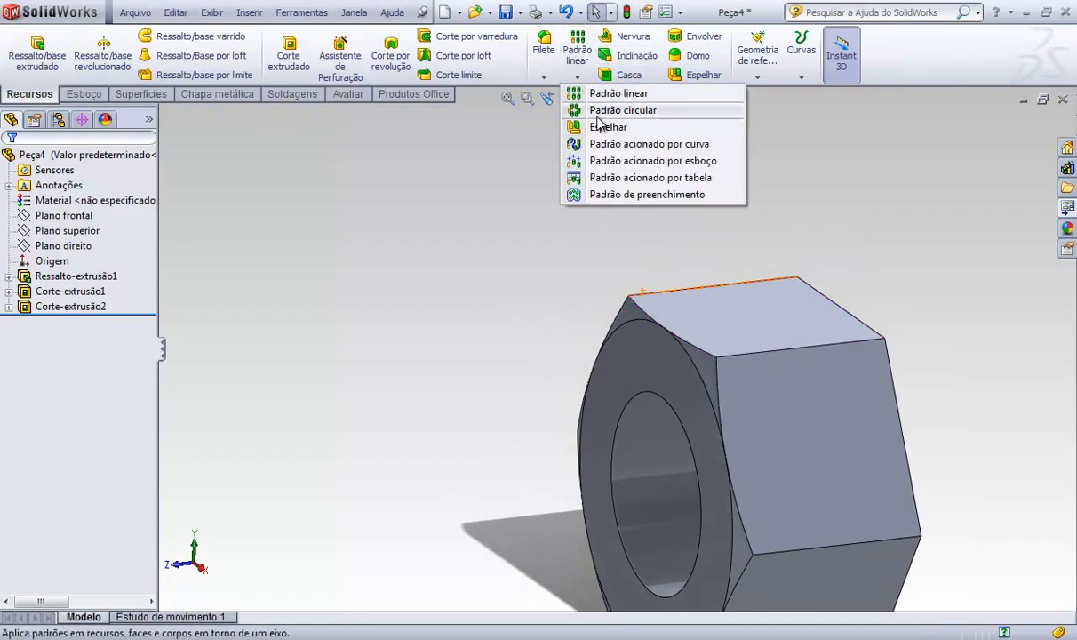
click(585, 127)
scroll(459, 268, up, 2)
click(165, 113)
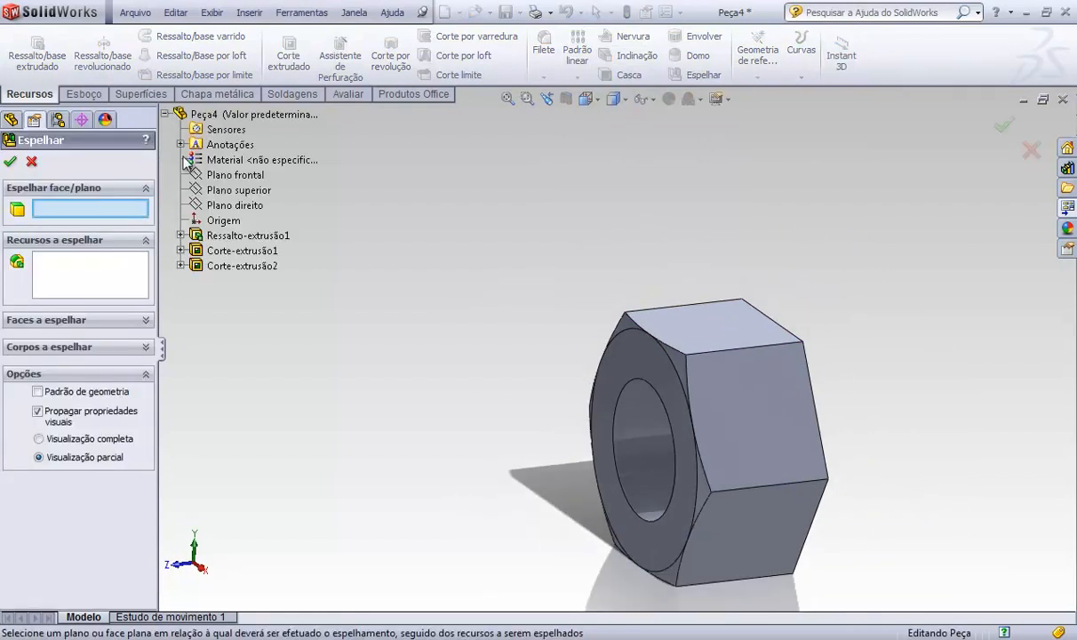
click(238, 178)
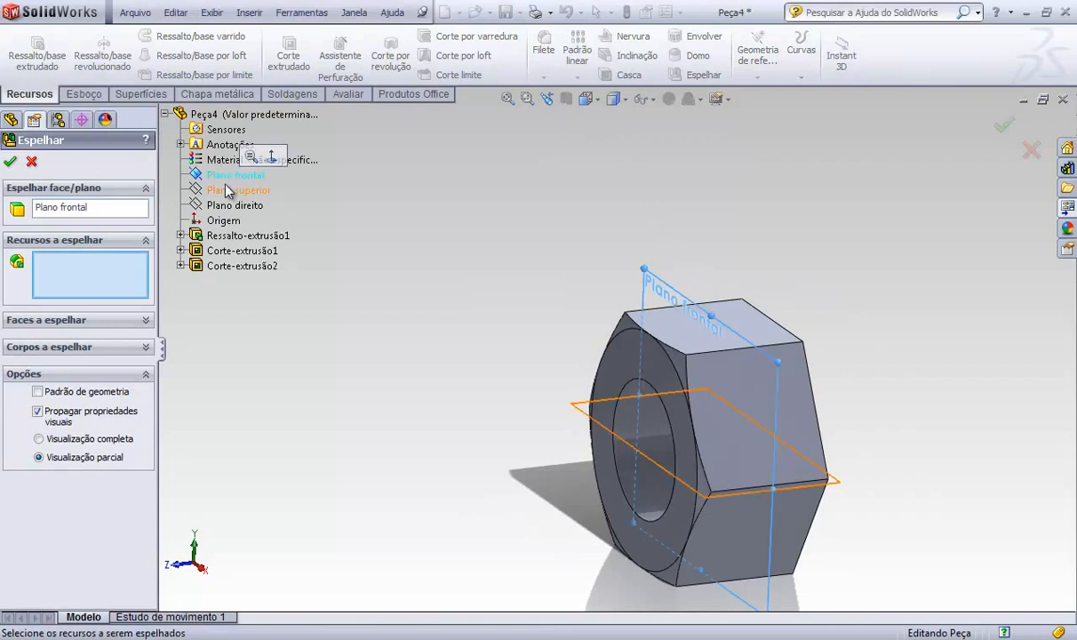
click(640, 338)
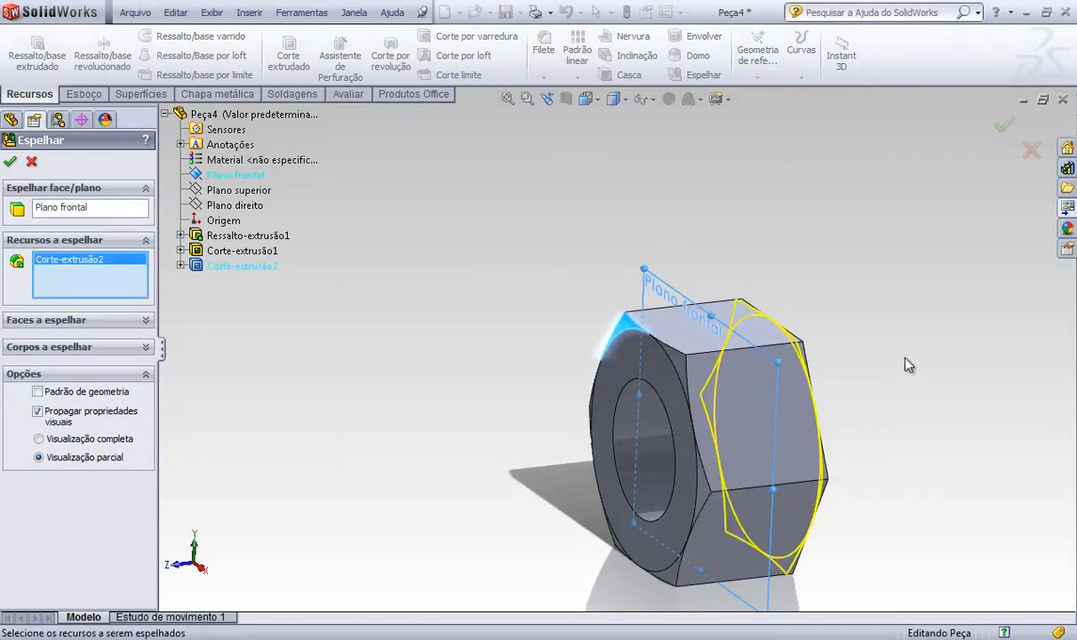
click(1004, 126)
middle_drag(928, 293, 504, 188)
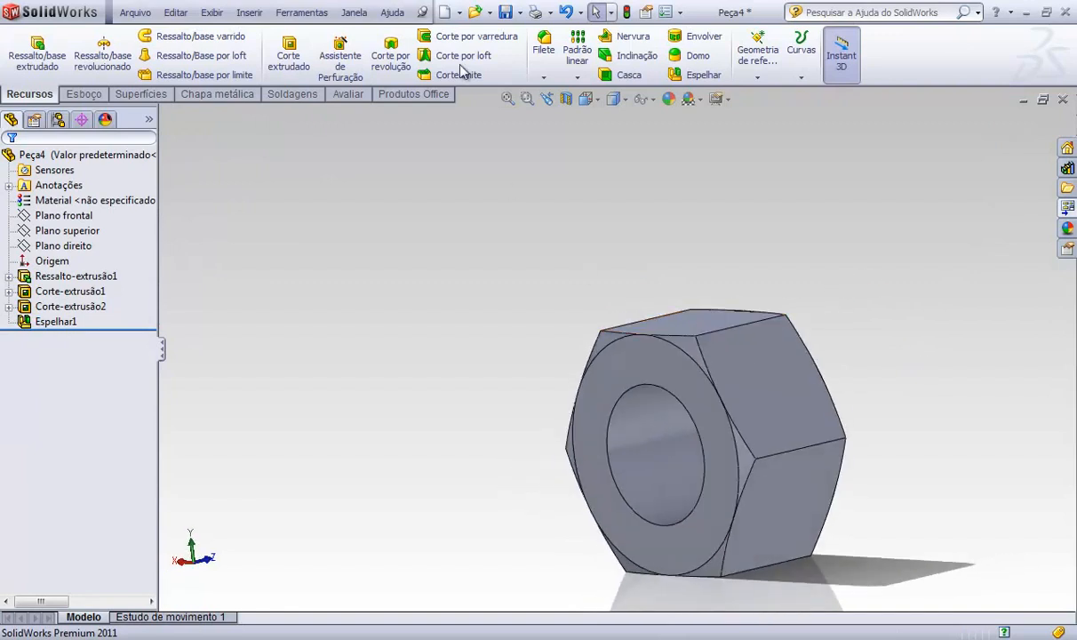
Step: Save the nut part under the name Porca
click(522, 14)
click(529, 45)
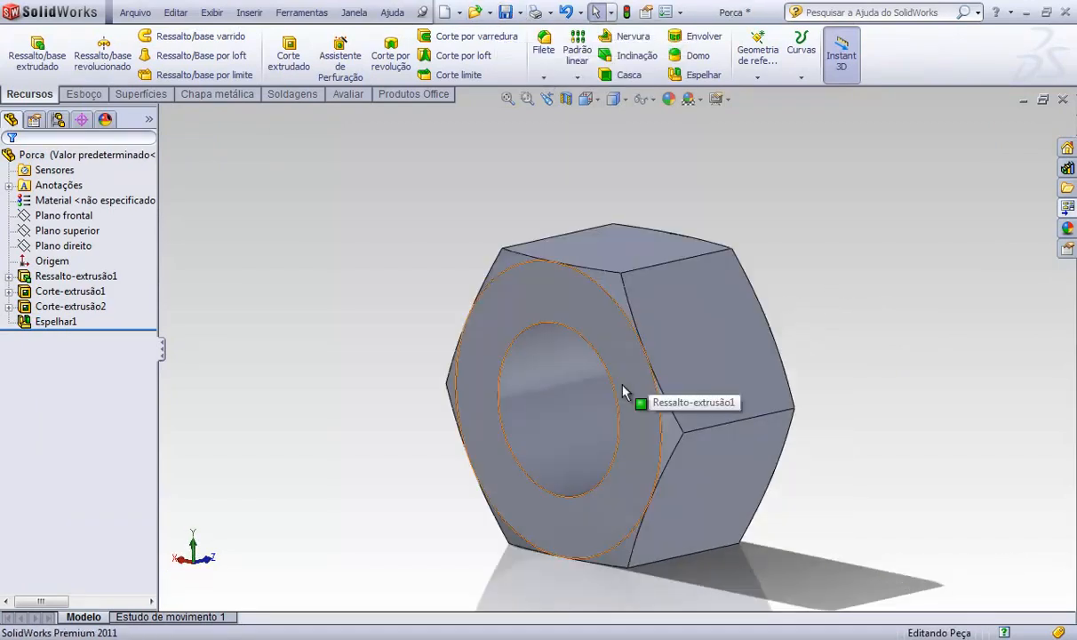
middle_drag(589, 364, 527, 274)
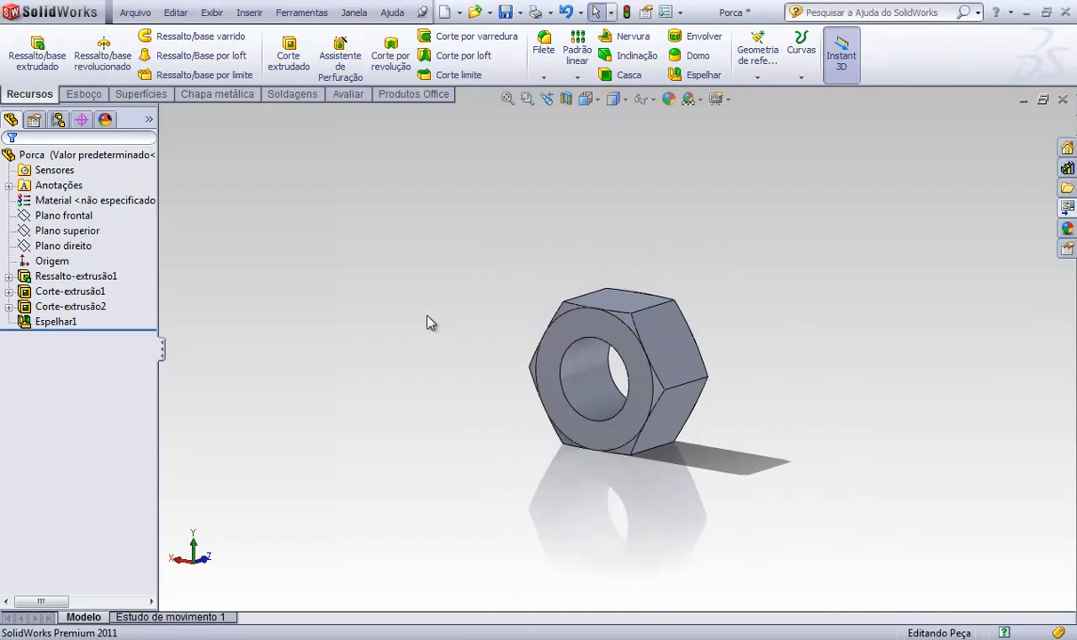
Step: Insert the saved part Parafuso into the nut part and place it beside the nut
click(246, 13)
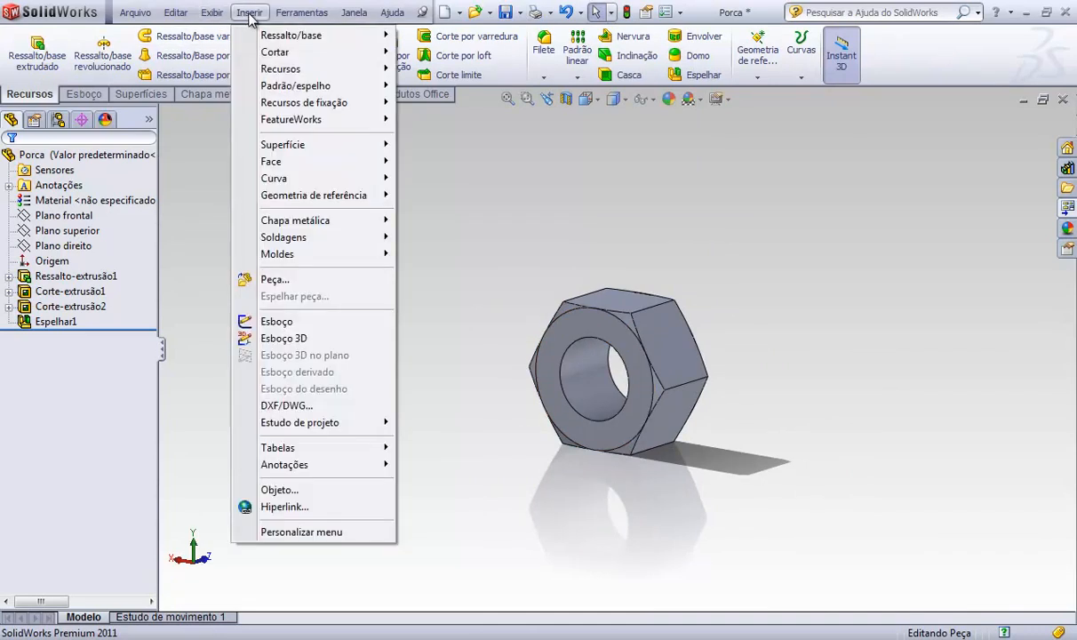
click(282, 270)
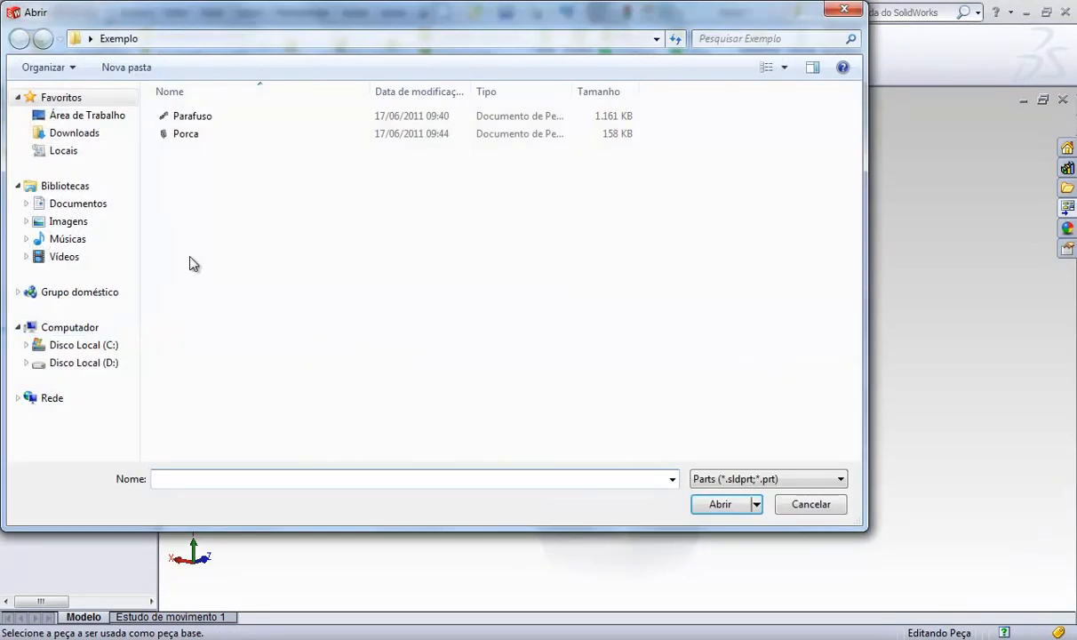
double_click(204, 125)
key(z)
click(483, 333)
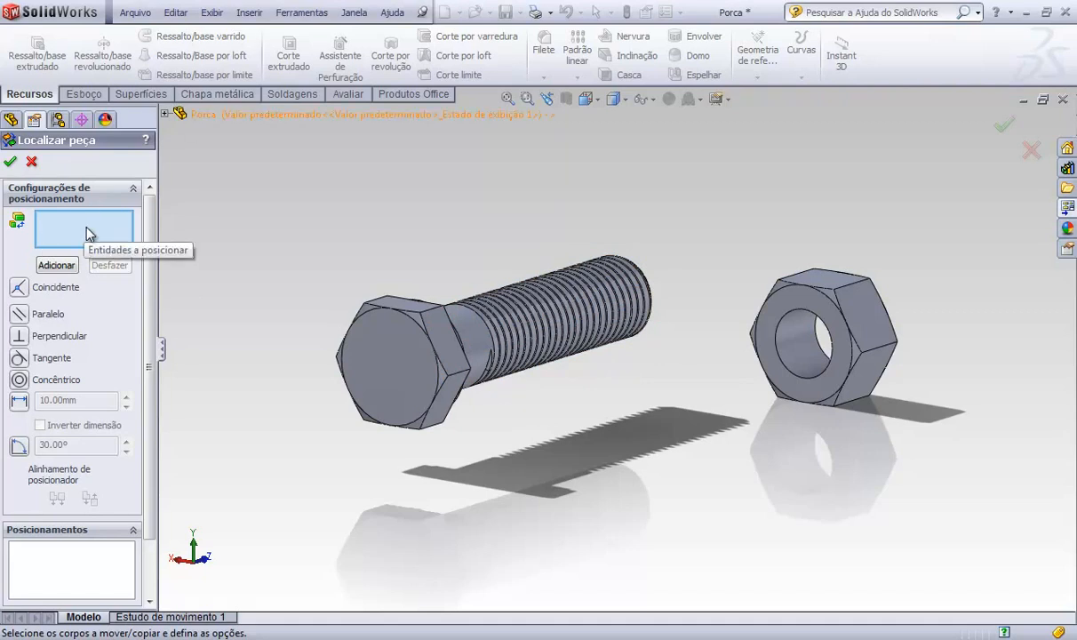
Step: Try to position the bolt with its cylindrical shank concentric to the nut's hole
scroll(469, 336, down, 1)
middle_drag(469, 336, 414, 341)
click(407, 342)
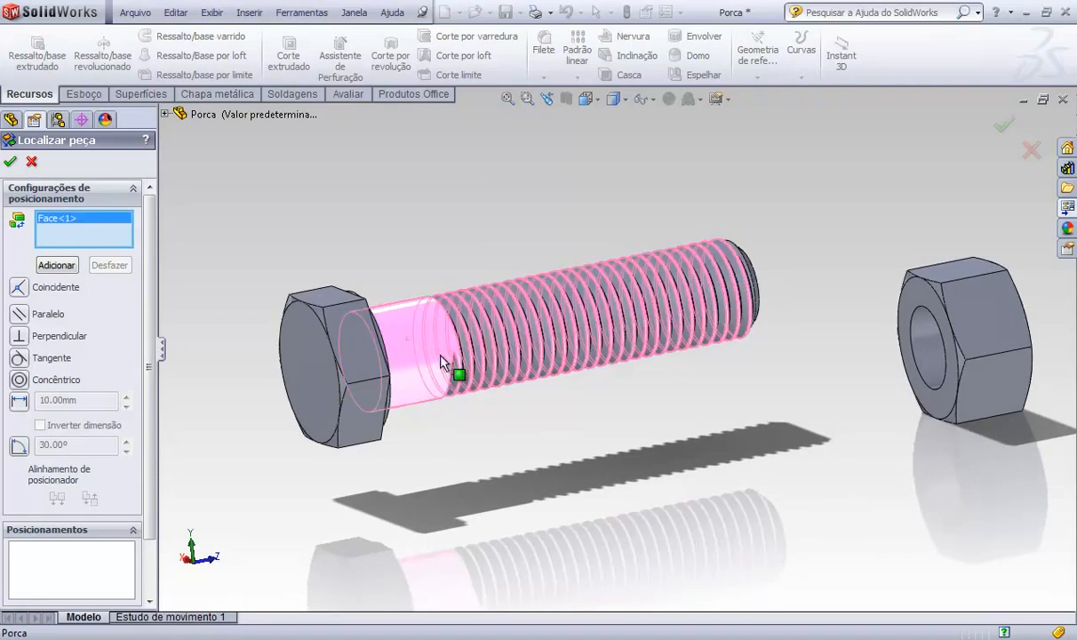
scroll(906, 362, down, 5)
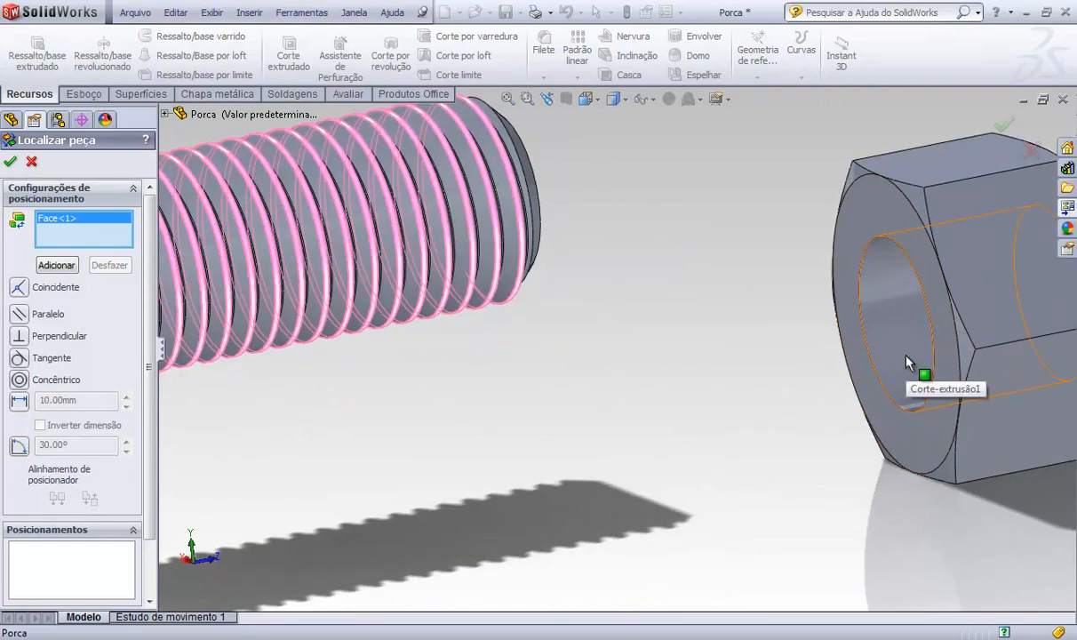
click(907, 357)
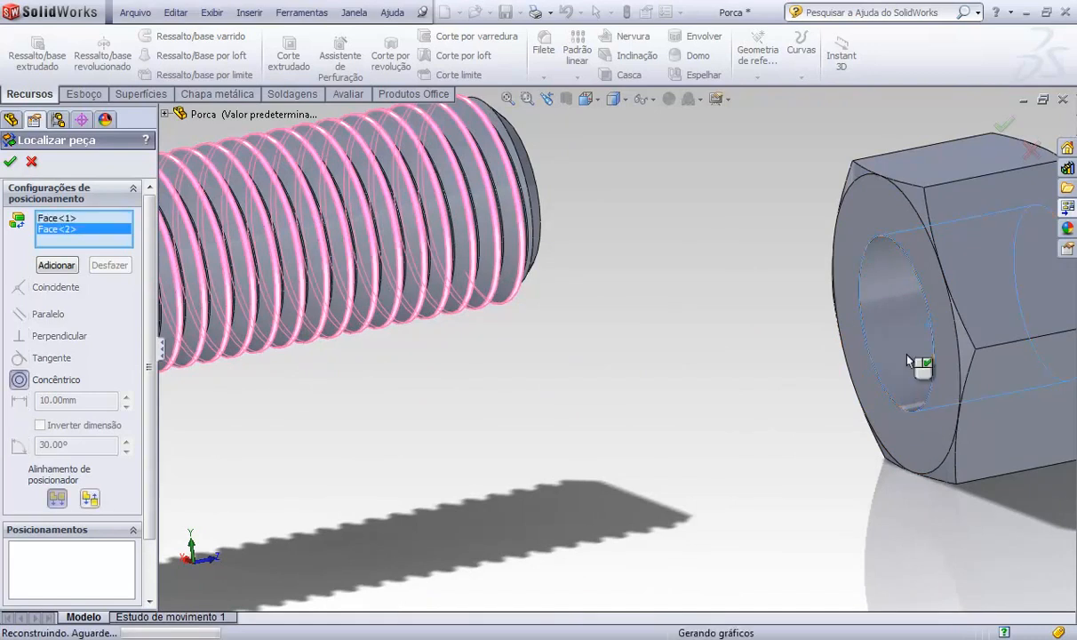
scroll(711, 373, up, 5)
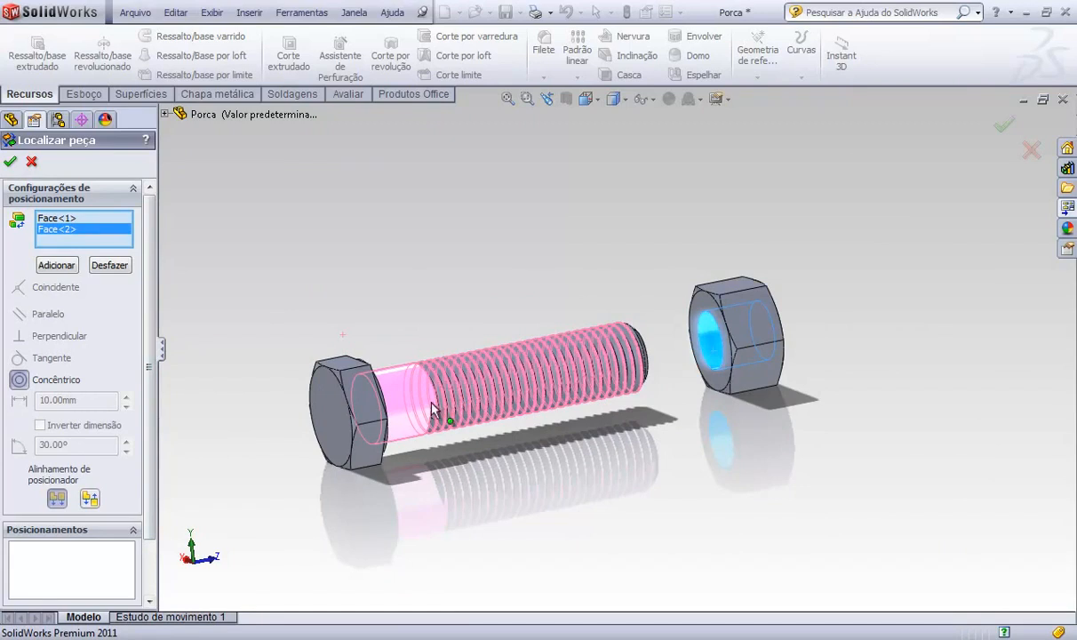
click(12, 163)
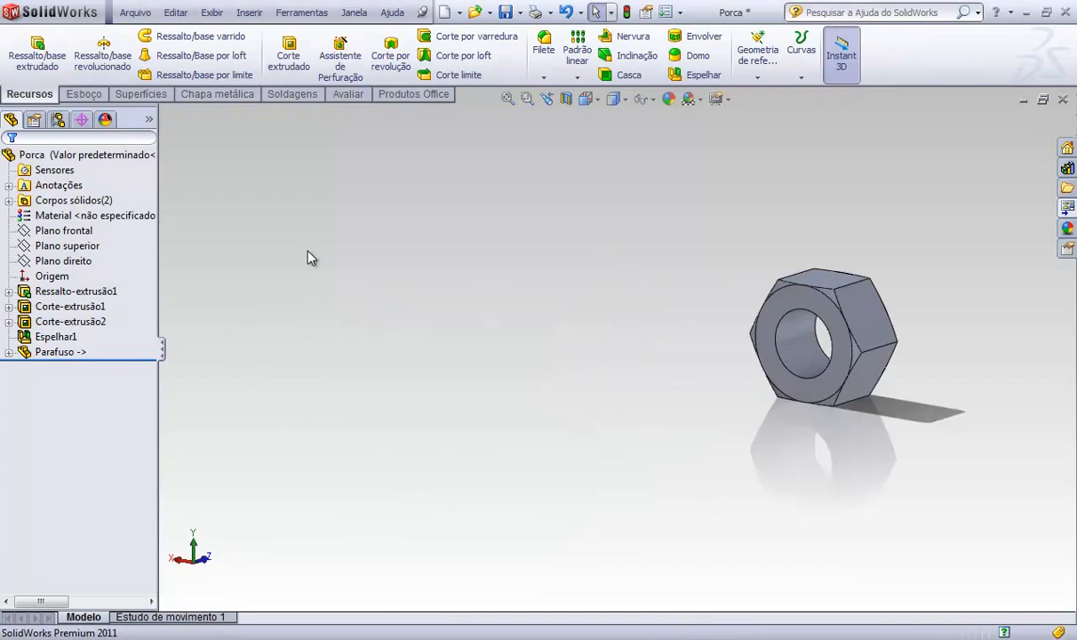
Step: Insert the Parafuso part again and place it in front of the nut
click(249, 12)
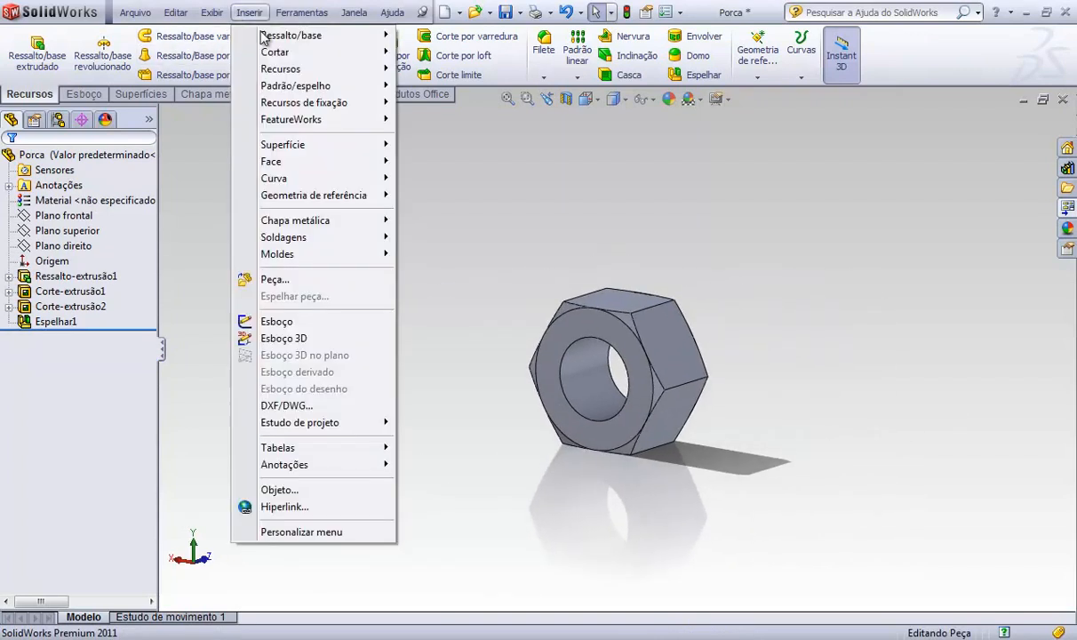
click(274, 279)
double_click(204, 121)
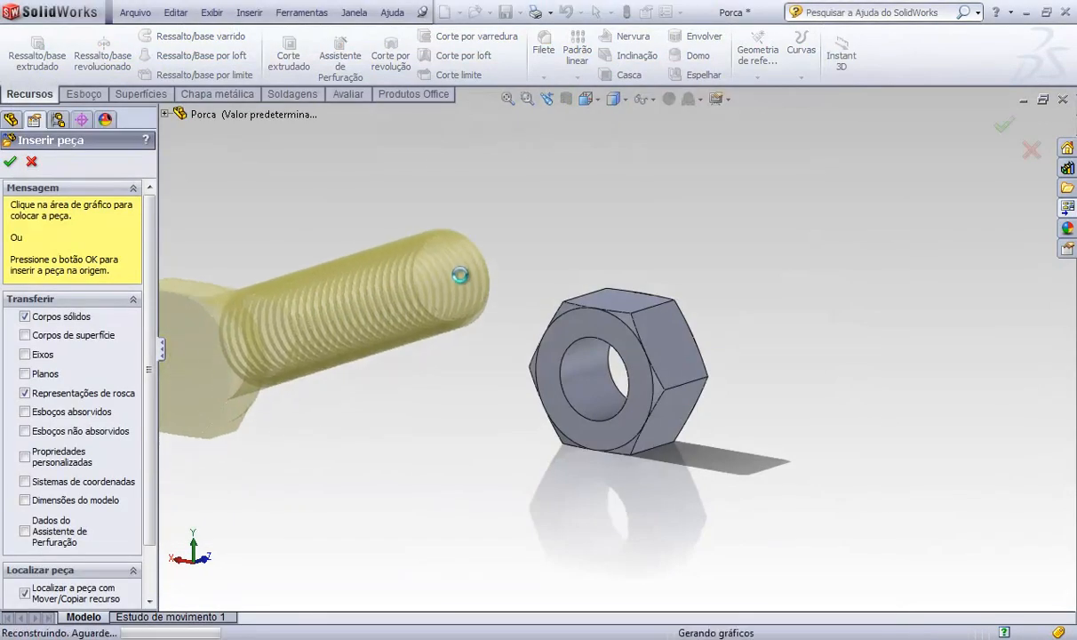
click(437, 288)
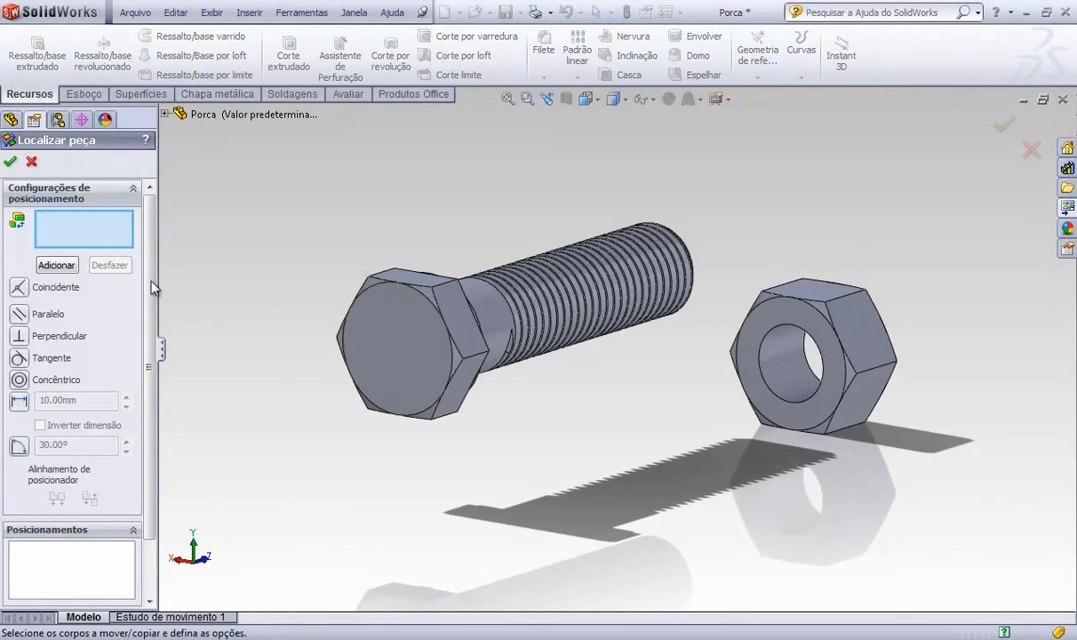
Step: Add a concentric mate between the bolt's cylindrical shank and the nut's hole
middle_drag(510, 352, 481, 345)
click(435, 311)
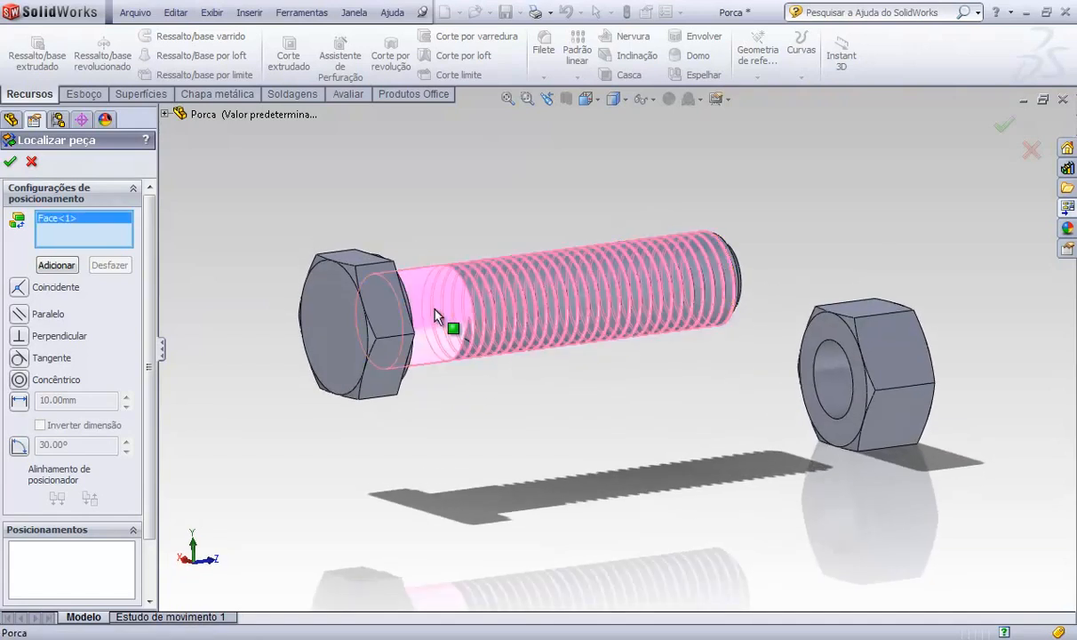
click(835, 385)
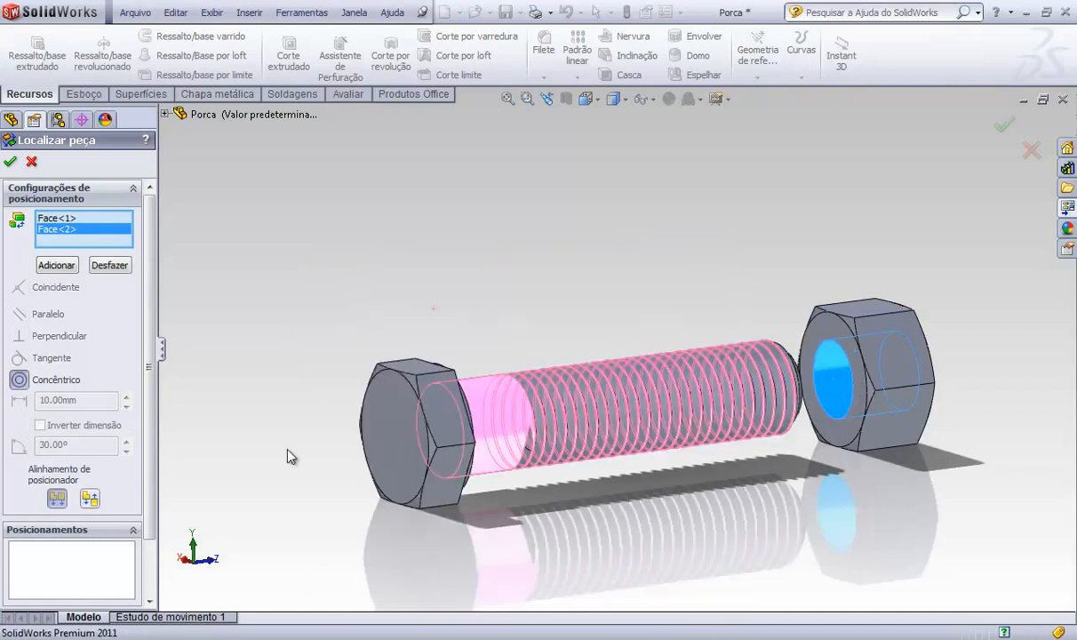
click(58, 264)
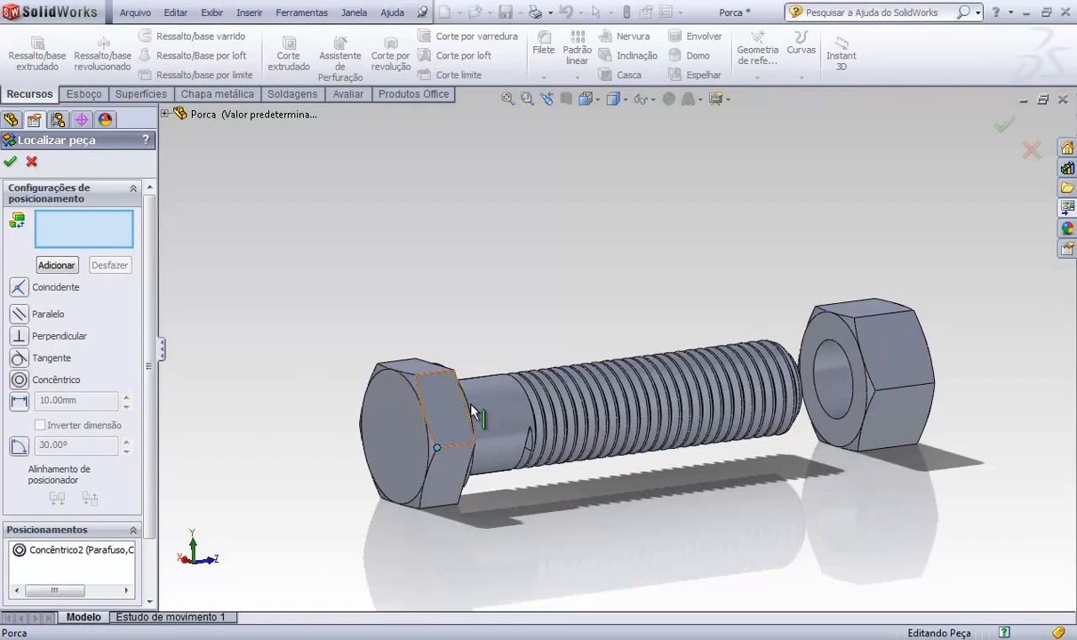
Step: Position the bolt with a 30 mm distance between its head's underside and the nut's facing flat face, and finish locating it
click(843, 351)
middle_drag(742, 325, 440, 368)
click(412, 369)
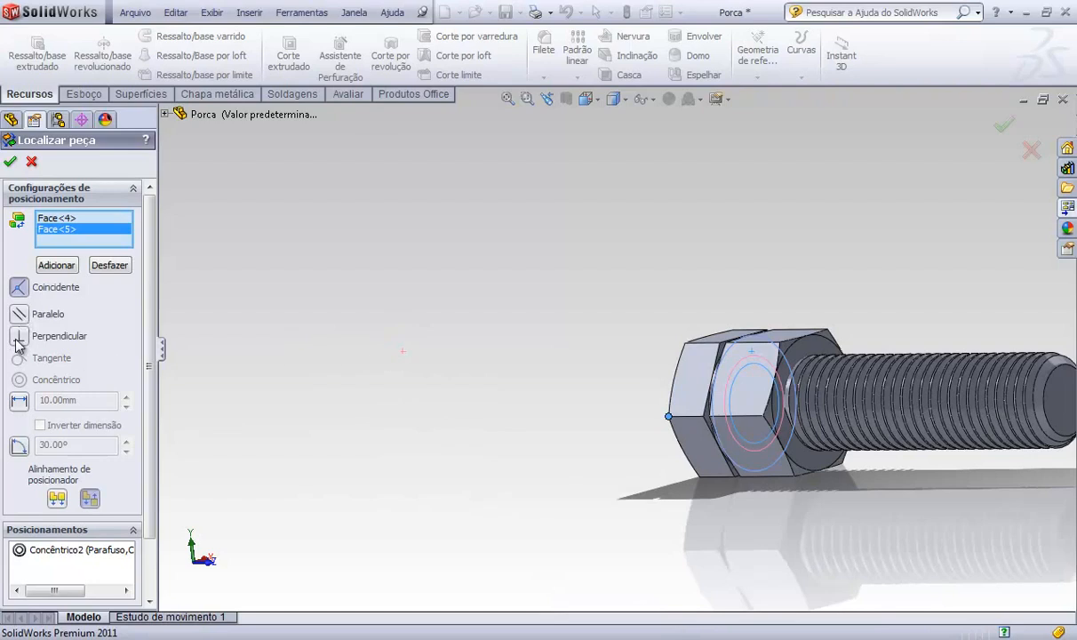
click(18, 401)
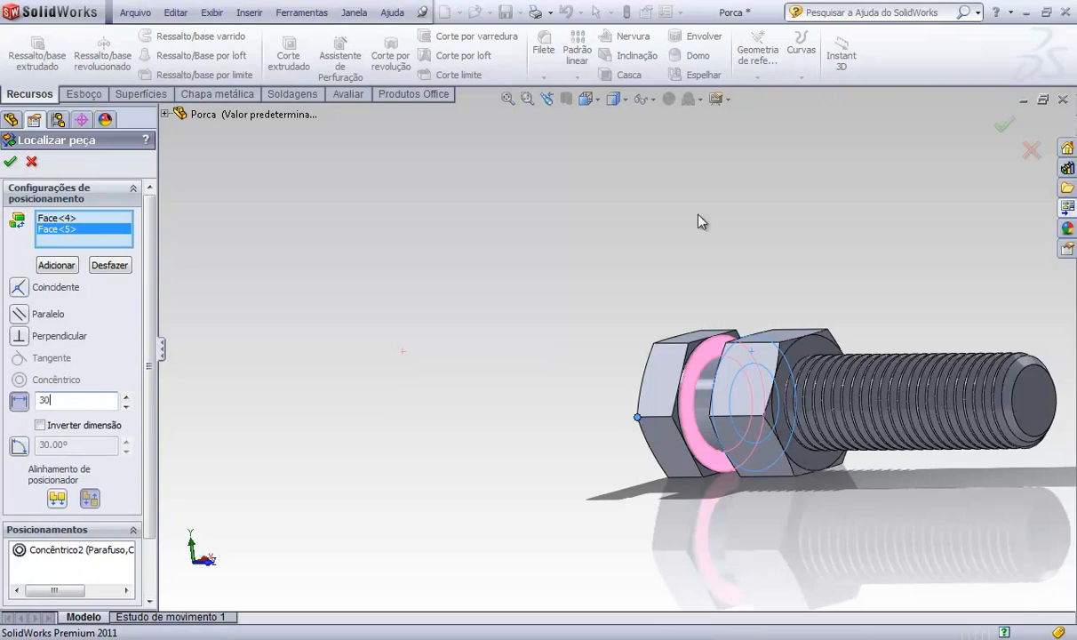
text(30)
key(Return)
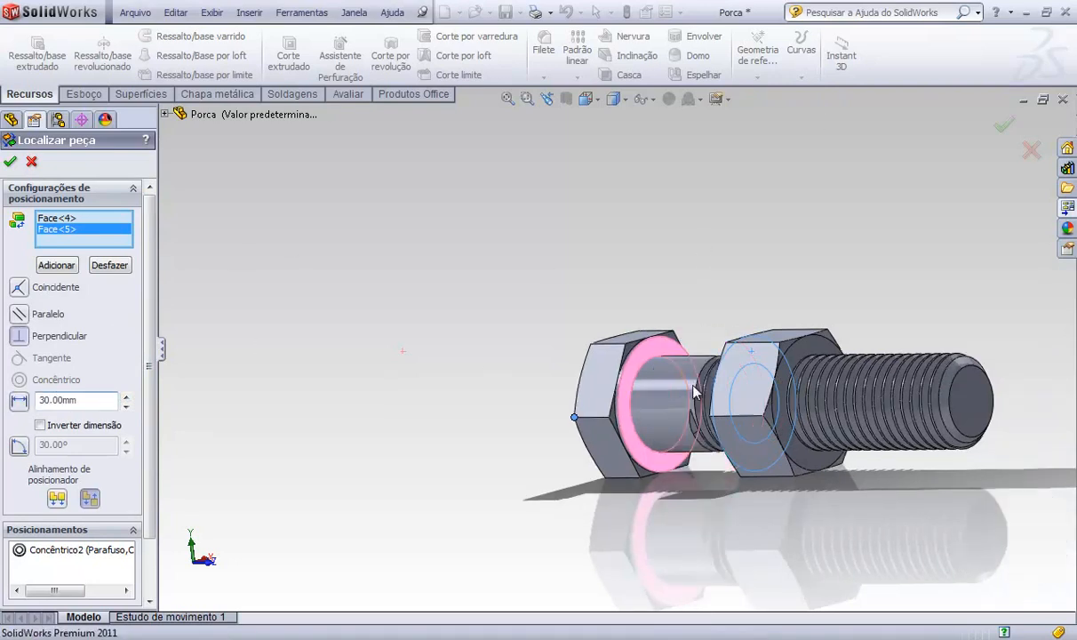
middle_drag(704, 389, 784, 404)
scroll(924, 427, up, 1)
scroll(924, 428, down, 3)
click(11, 162)
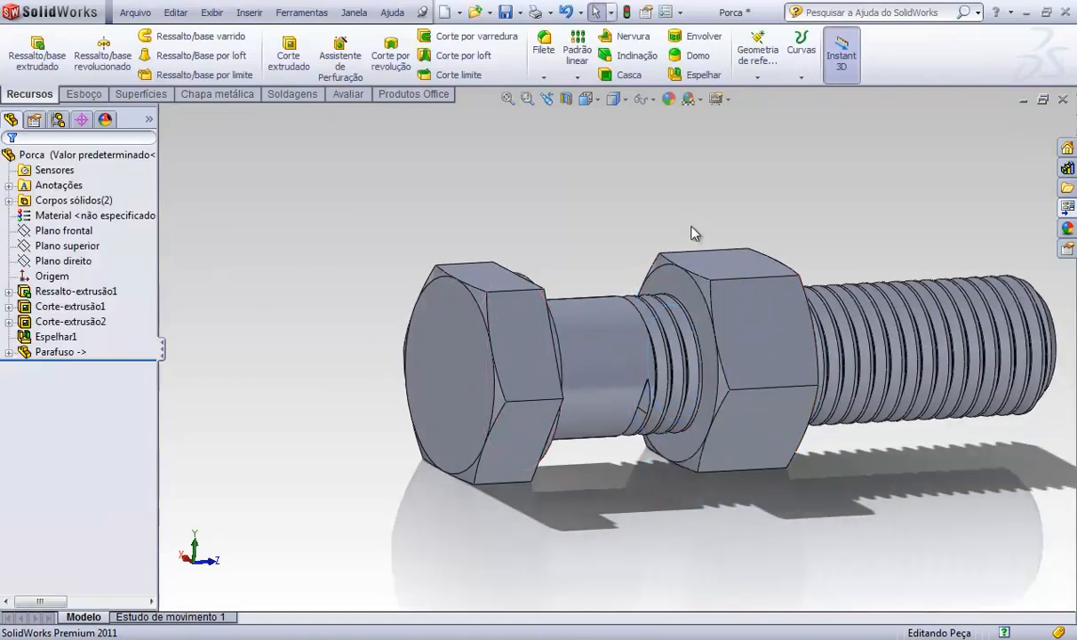
Step: Examine how the bolt and nut fit together using section views on the front, top and right planes
middle_drag(674, 249, 716, 269)
scroll(716, 330, down, 4)
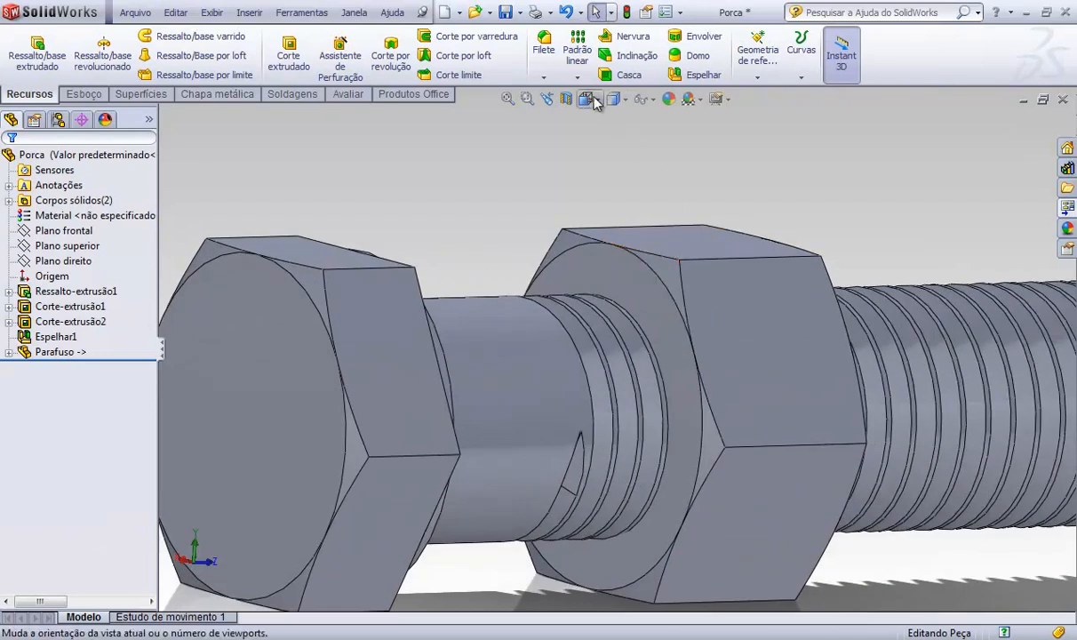
click(567, 98)
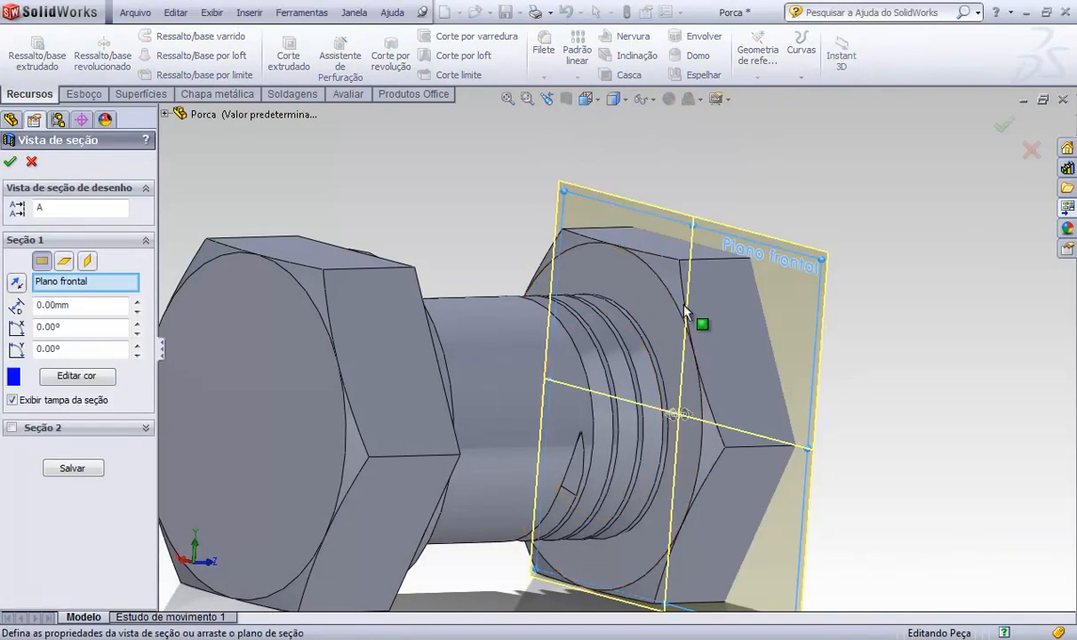
click(64, 261)
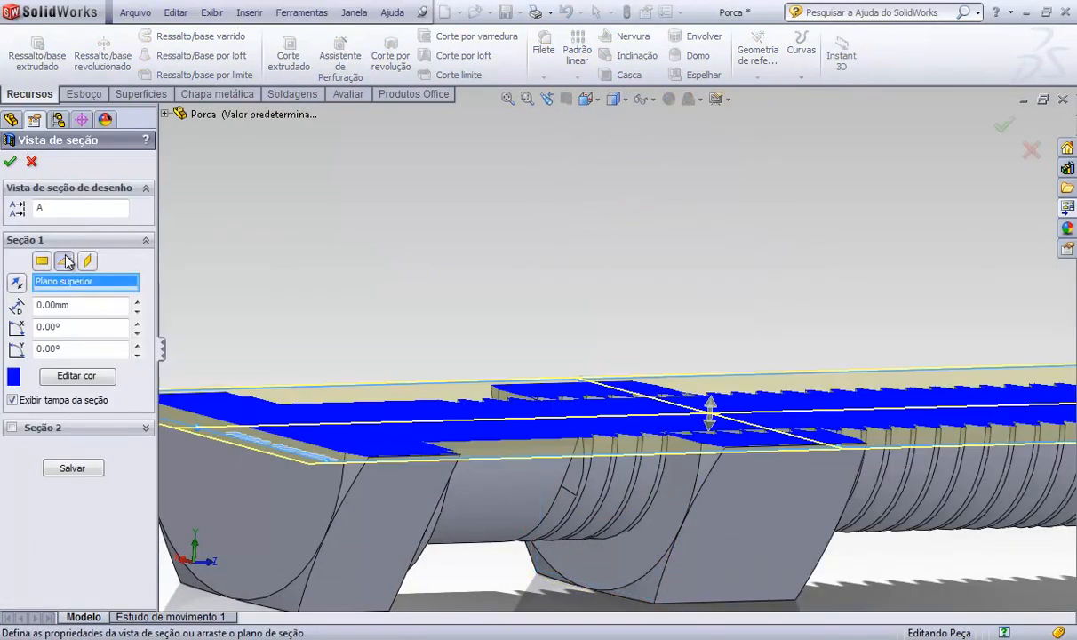
click(87, 260)
middle_drag(531, 319, 380, 346)
click(87, 262)
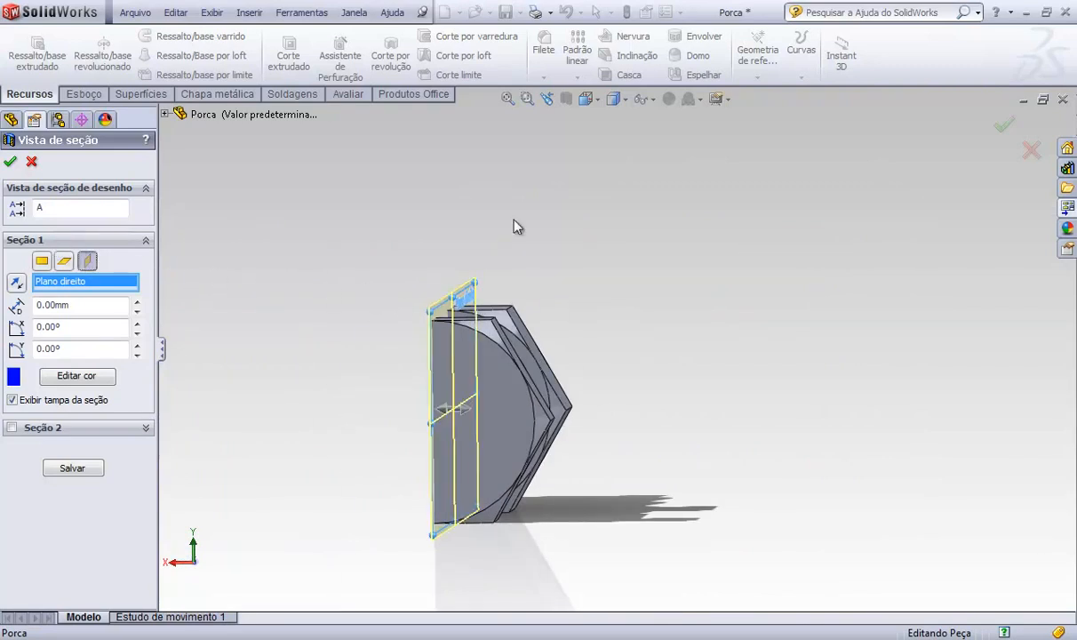
click(1032, 151)
Step: Combine the bodies by subtracting the bolt from the nut body, previewing the resulting internal thread before accepting
middle_drag(680, 293, 518, 329)
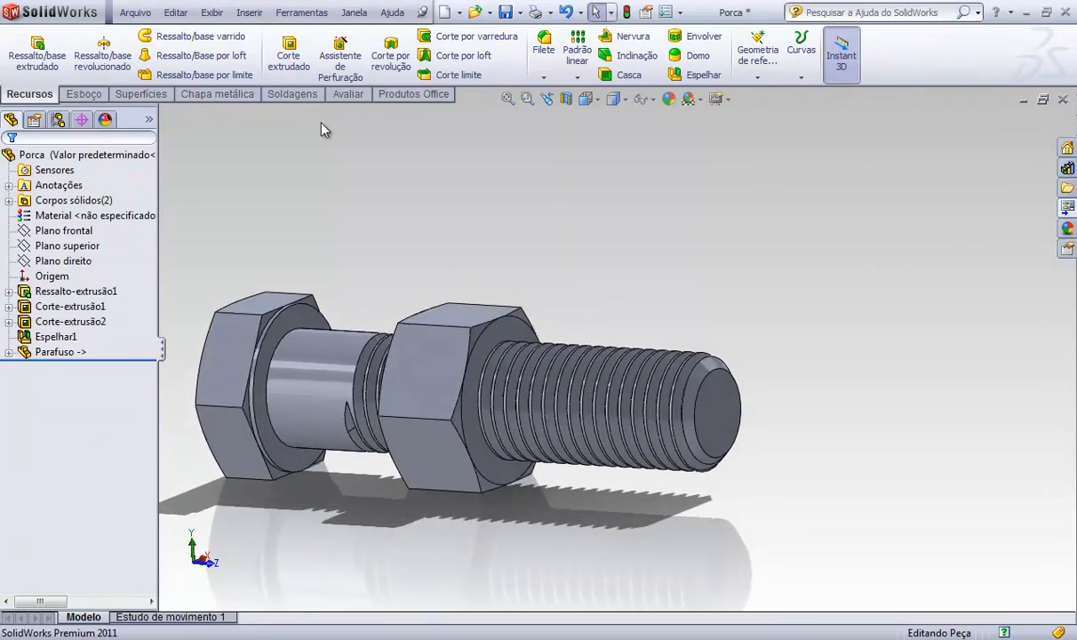
click(242, 15)
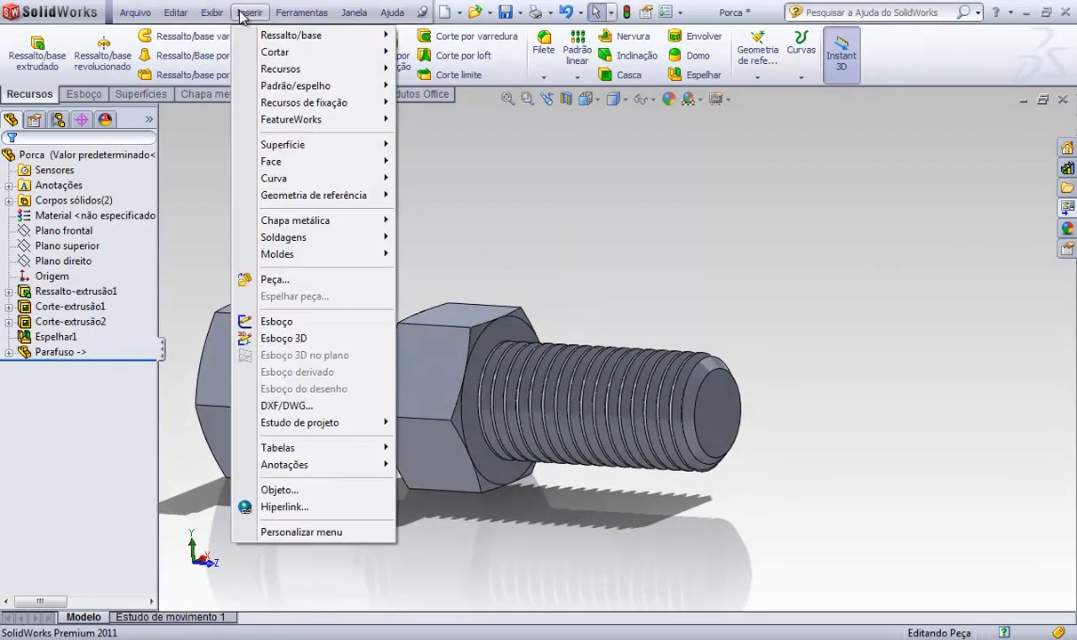
mouse_move(276, 69)
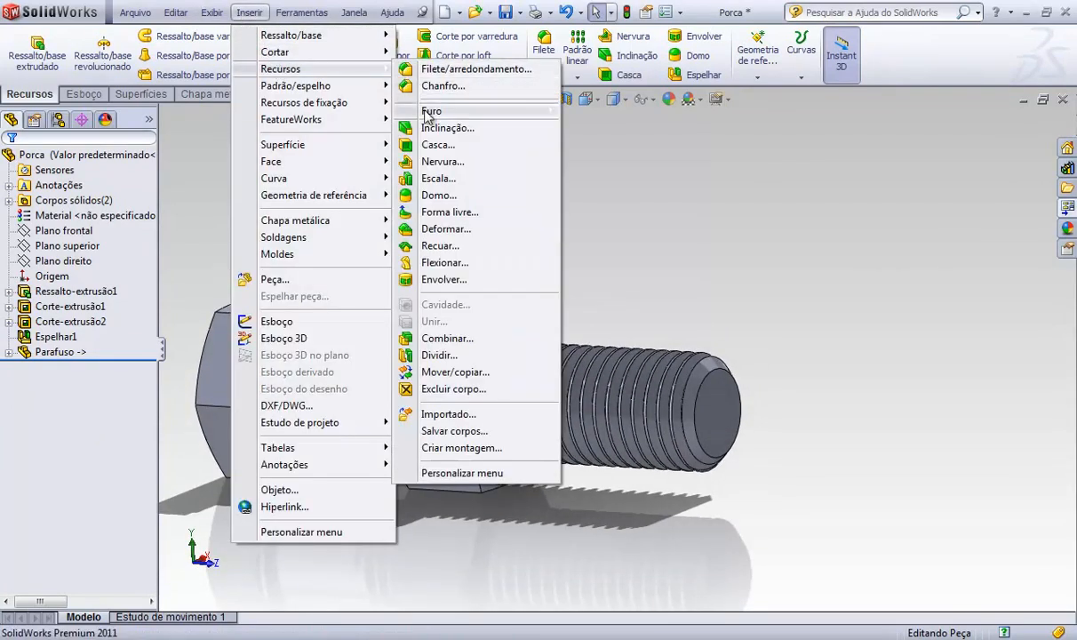
click(435, 339)
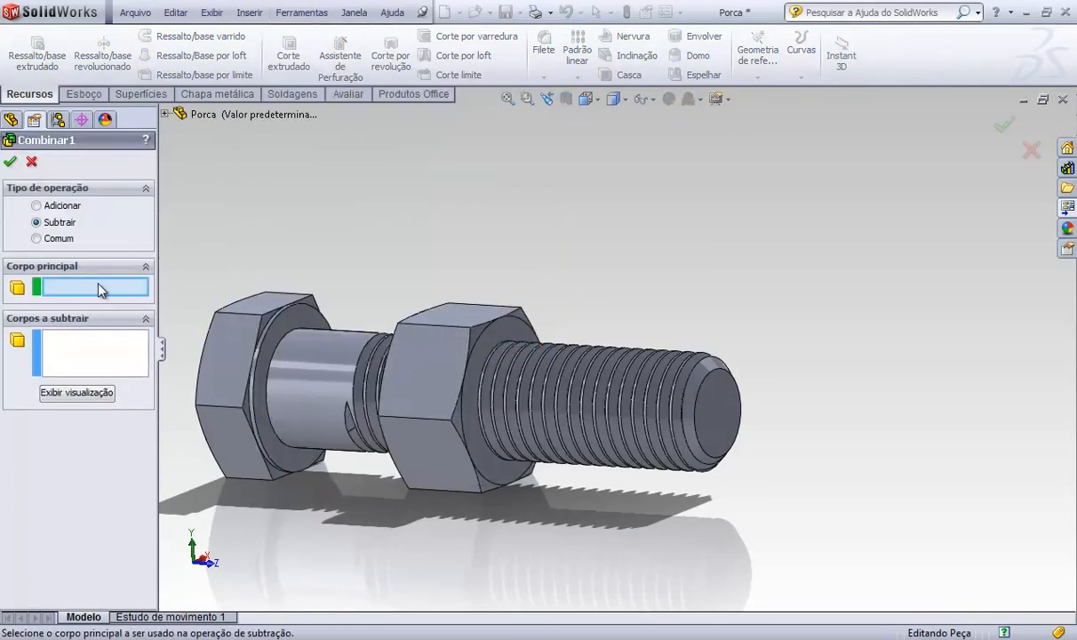
click(445, 296)
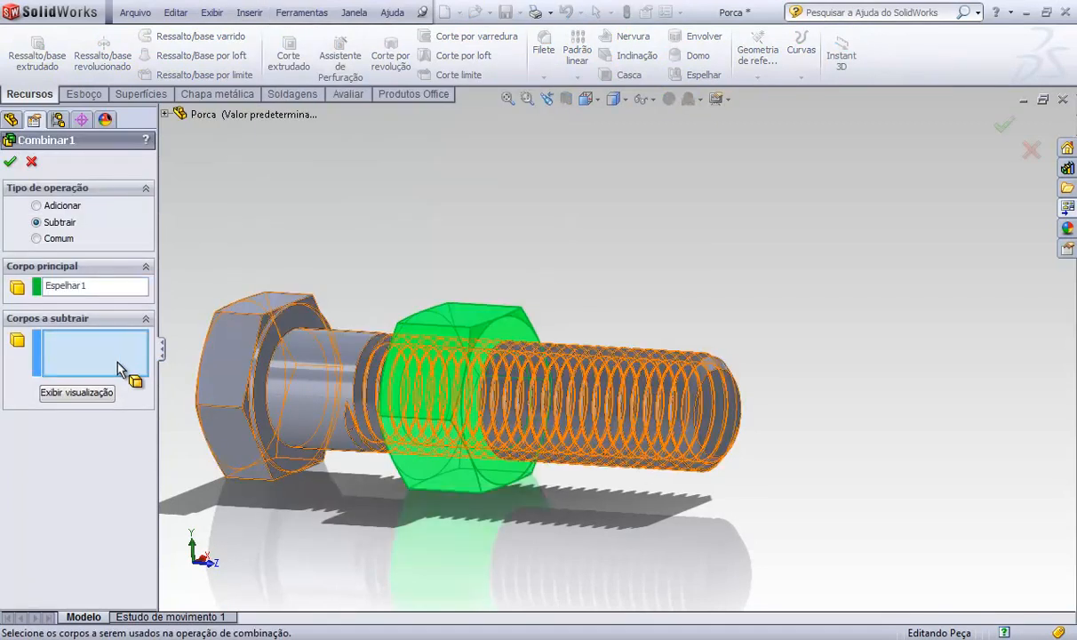
click(334, 372)
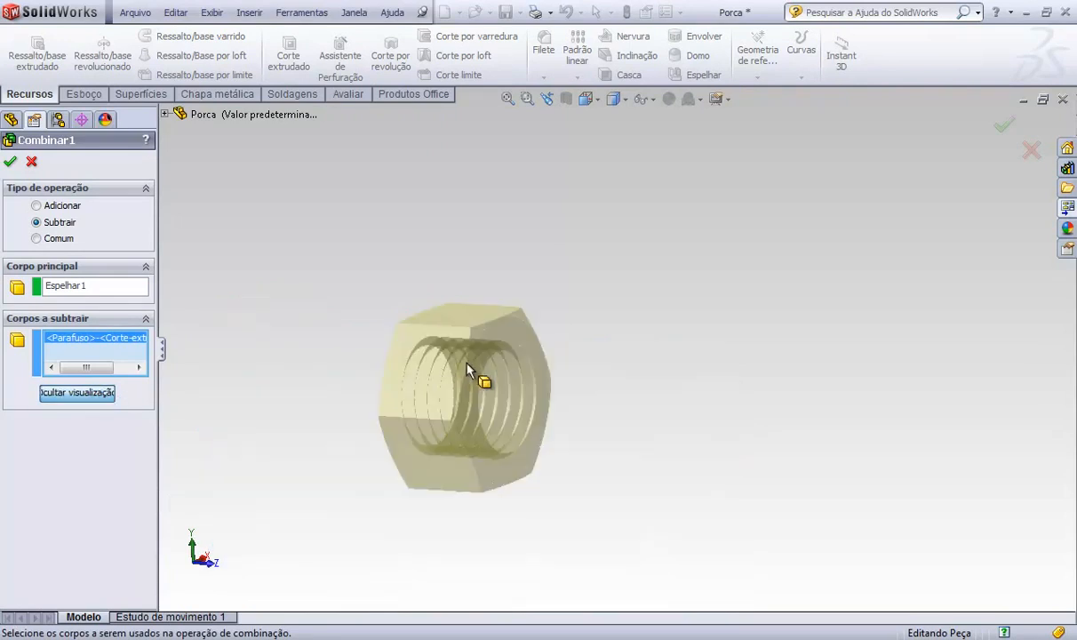
scroll(498, 382, down, 6)
scroll(591, 398, up, 5)
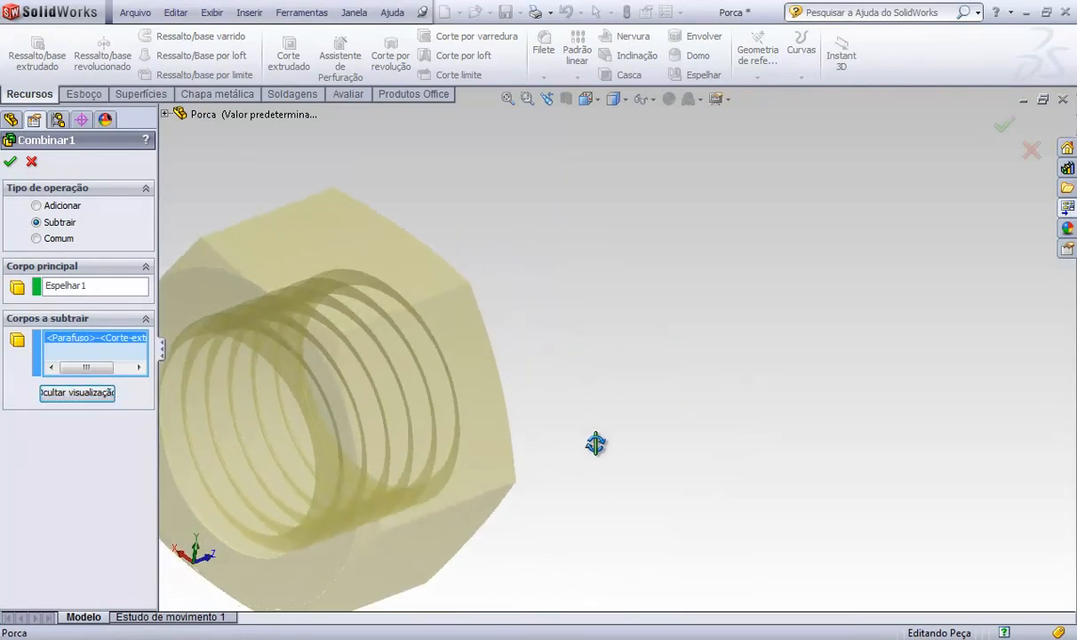
click(77, 393)
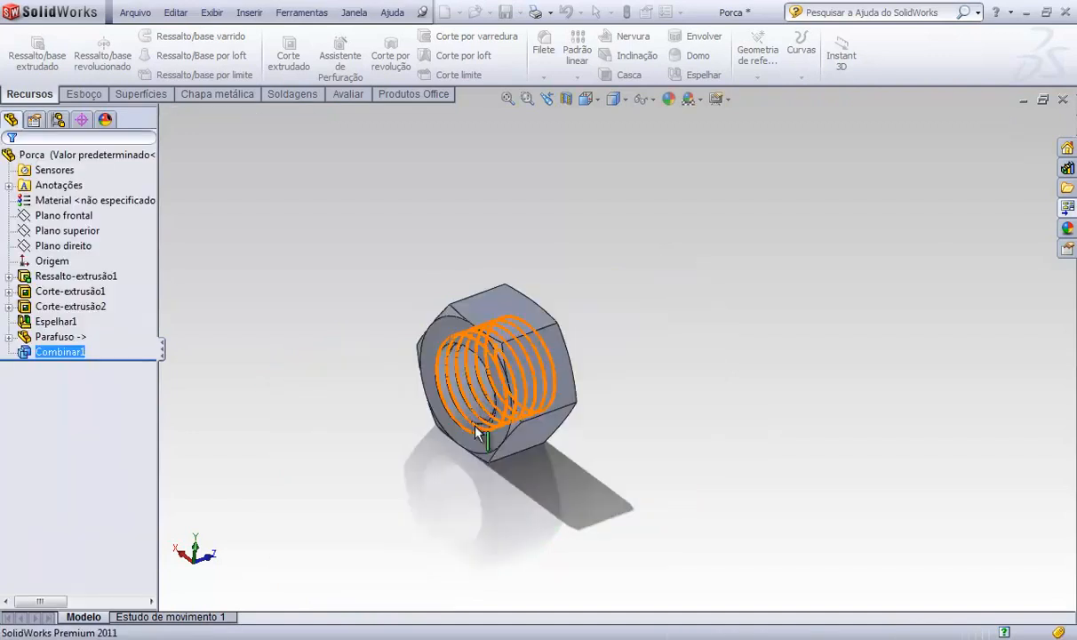
Step: Examine the nut's internal thread from several sides, using a section view on the right plane with its direction reversed
middle_drag(517, 371, 441, 349)
scroll(472, 402, down, 4)
scroll(442, 348, down, 5)
middle_drag(549, 365, 510, 330)
scroll(701, 405, up, 5)
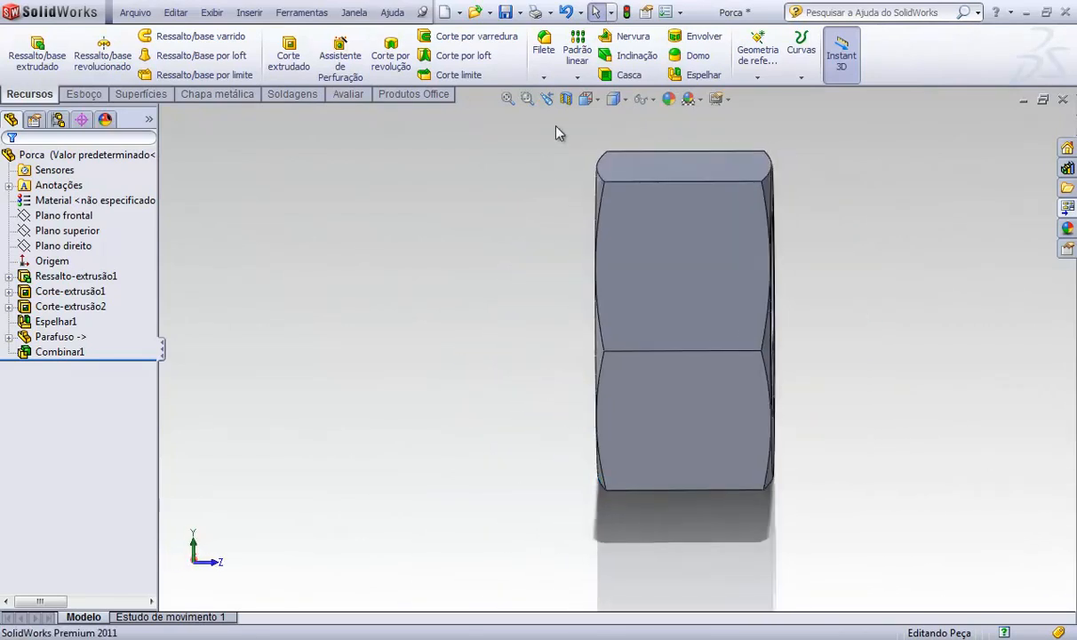
click(566, 99)
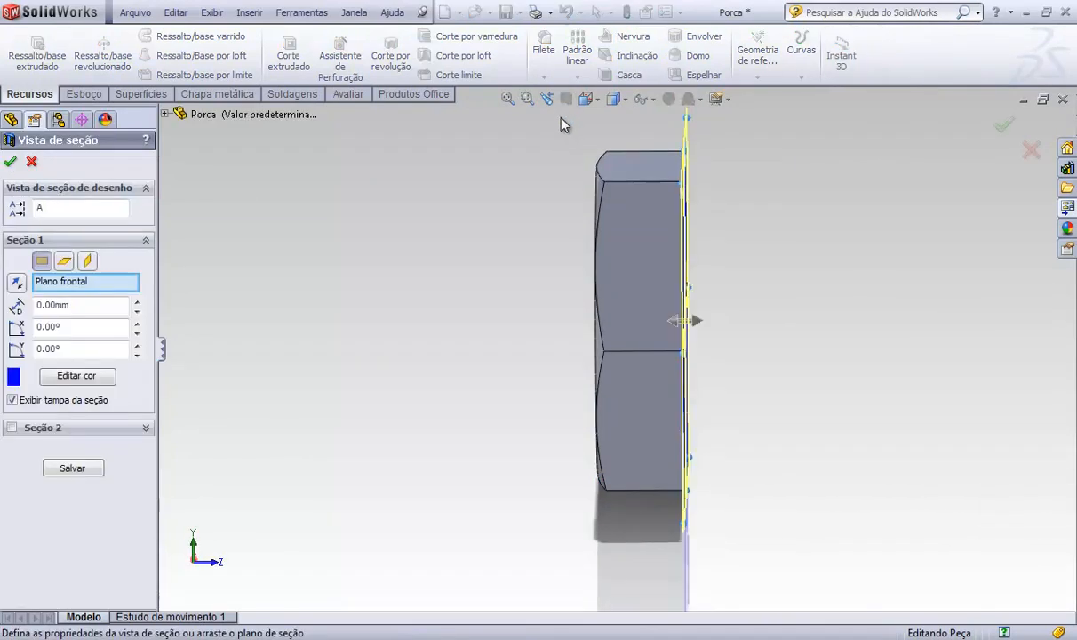
click(64, 261)
click(87, 261)
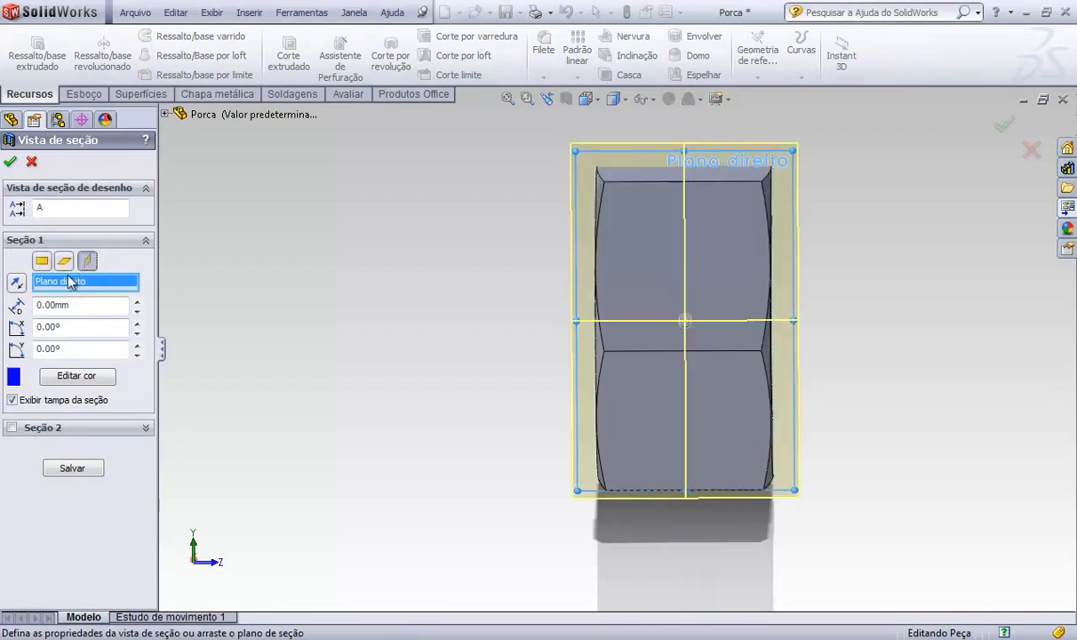
click(17, 285)
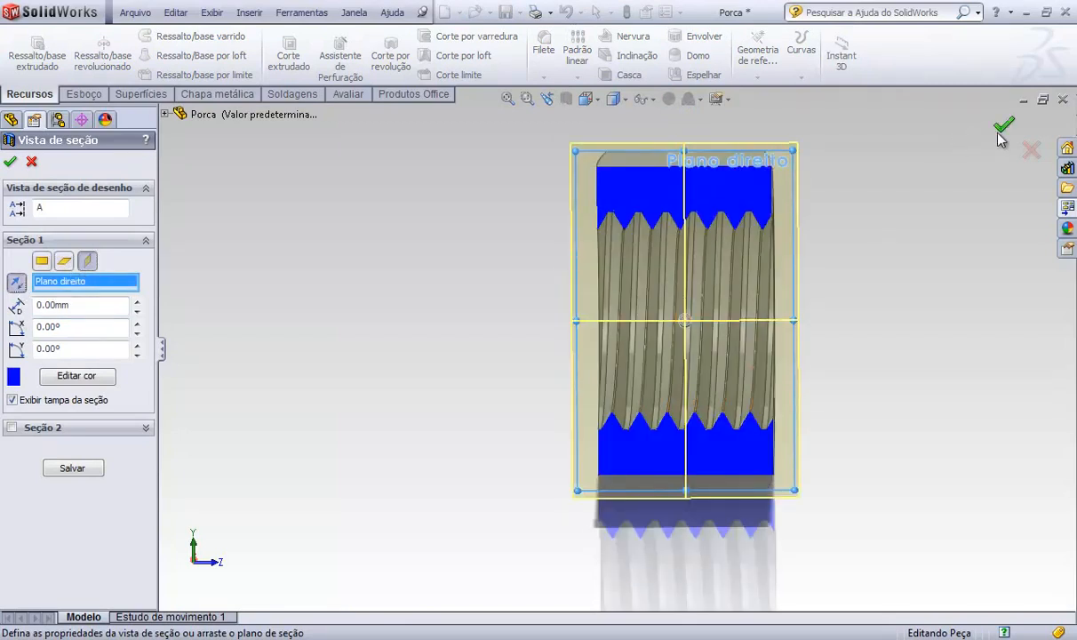
click(1003, 127)
scroll(804, 258, down, 3)
middle_drag(810, 271, 763, 277)
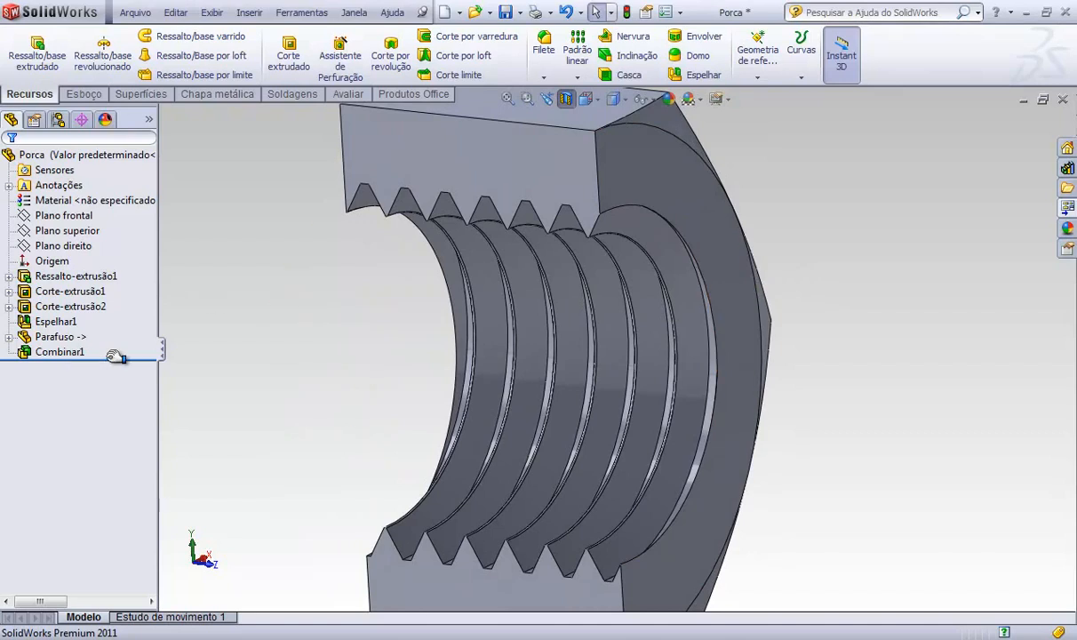
Step: Roll the nut's feature history back to just after Espelhar1, before the inserted Parafuso part
click(114, 357)
drag(129, 334, 135, 331)
scroll(413, 339, up, 5)
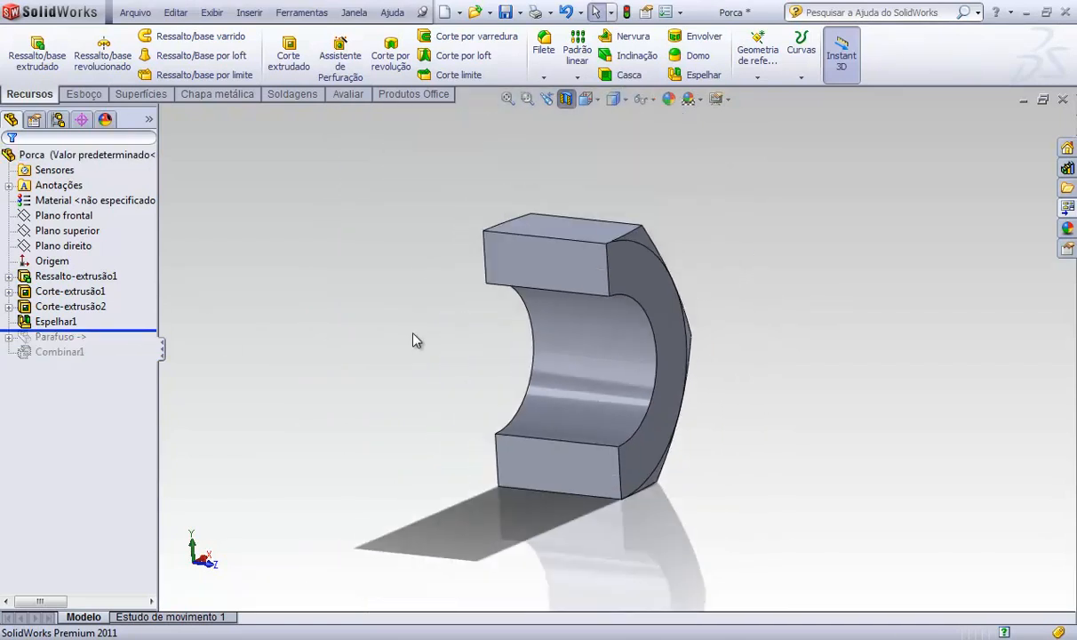
Step: Chamfer both circular edges of the nut's hole with a distance of 3 mm at 45°
click(544, 78)
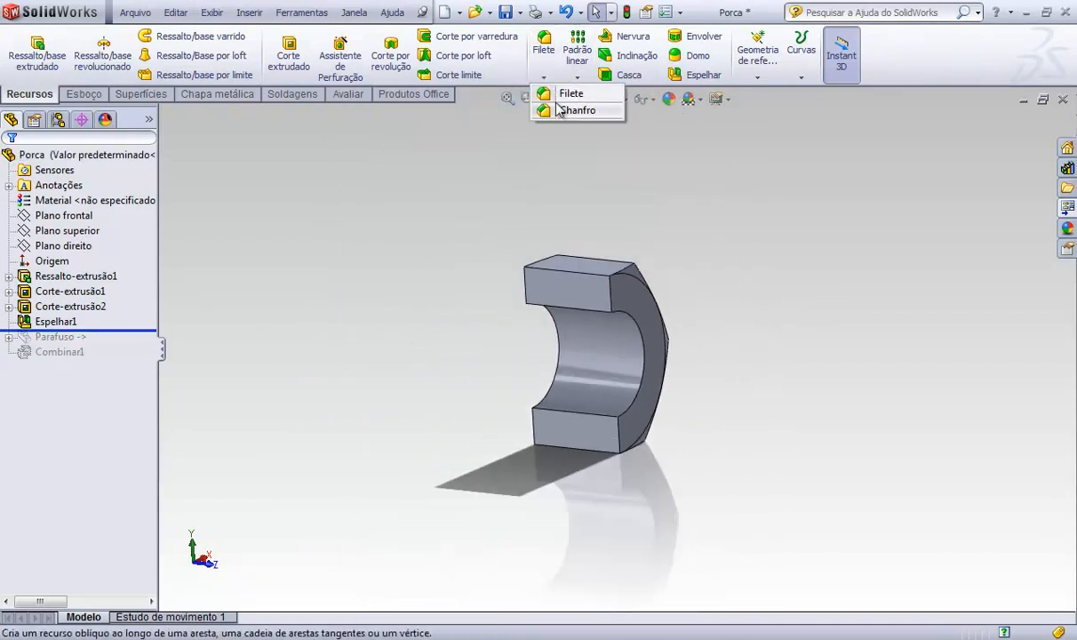
click(570, 110)
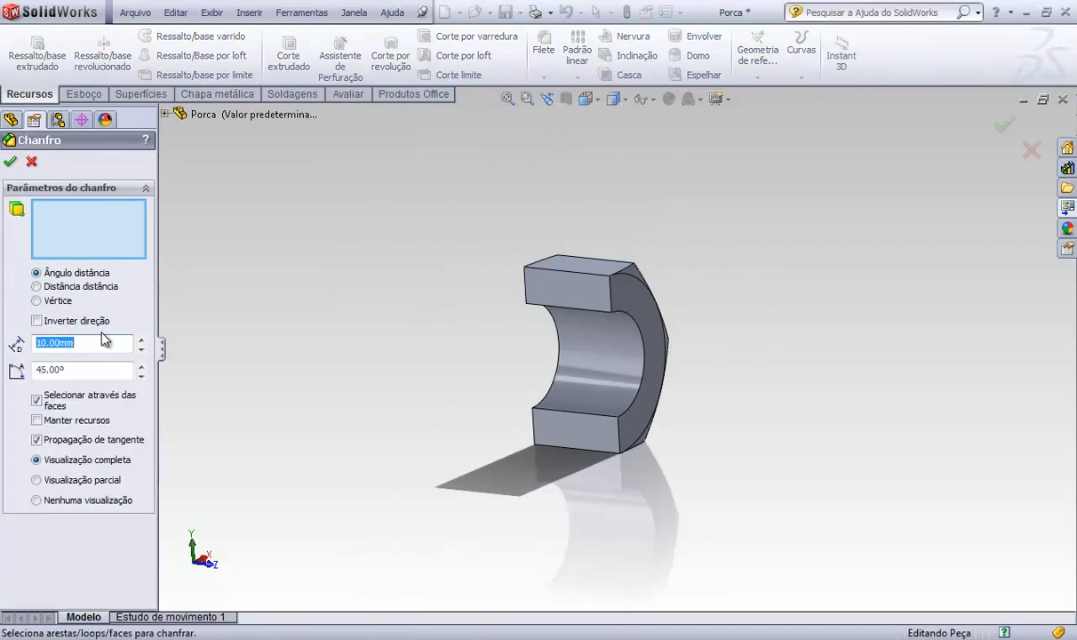
click(620, 320)
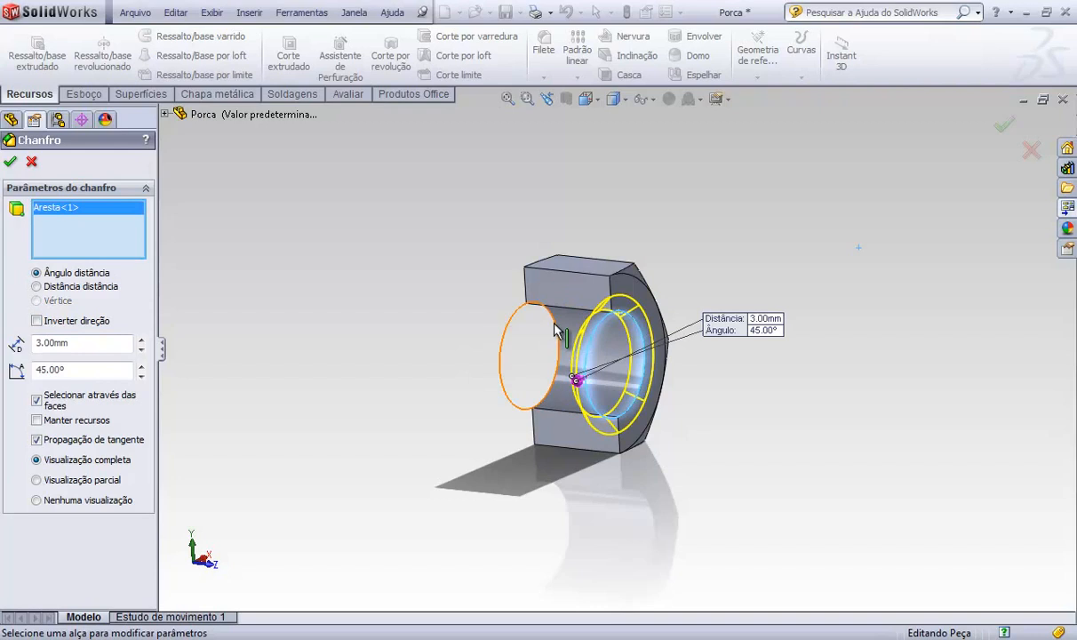
click(556, 331)
click(1004, 125)
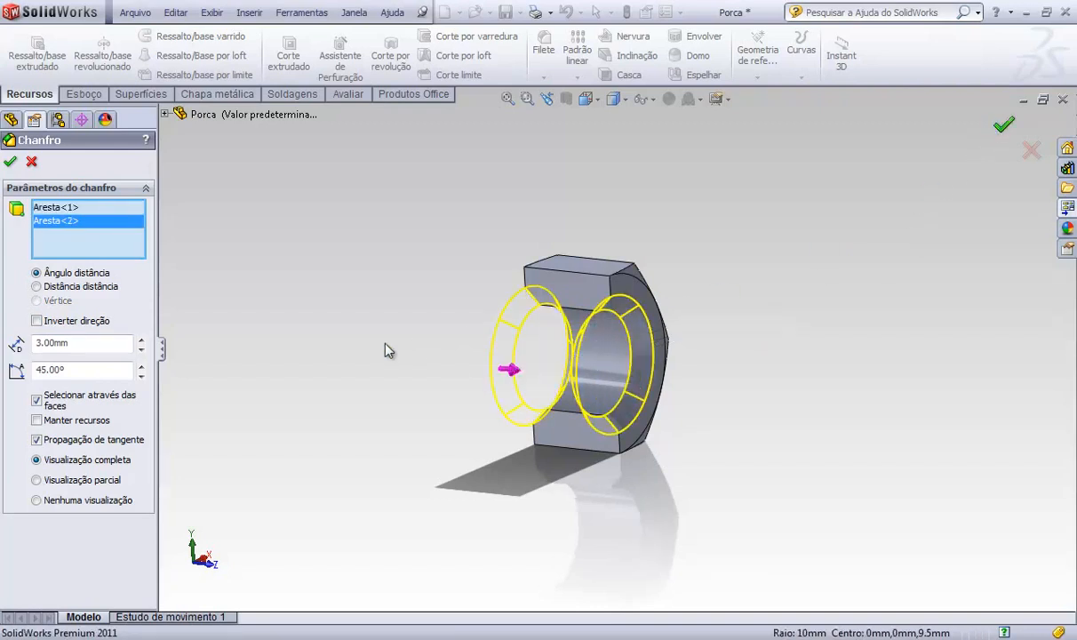
Step: Roll the feature history forward past Combinar1, and turn off the section view to inspect the whole threaded nut
drag(147, 349, 148, 356)
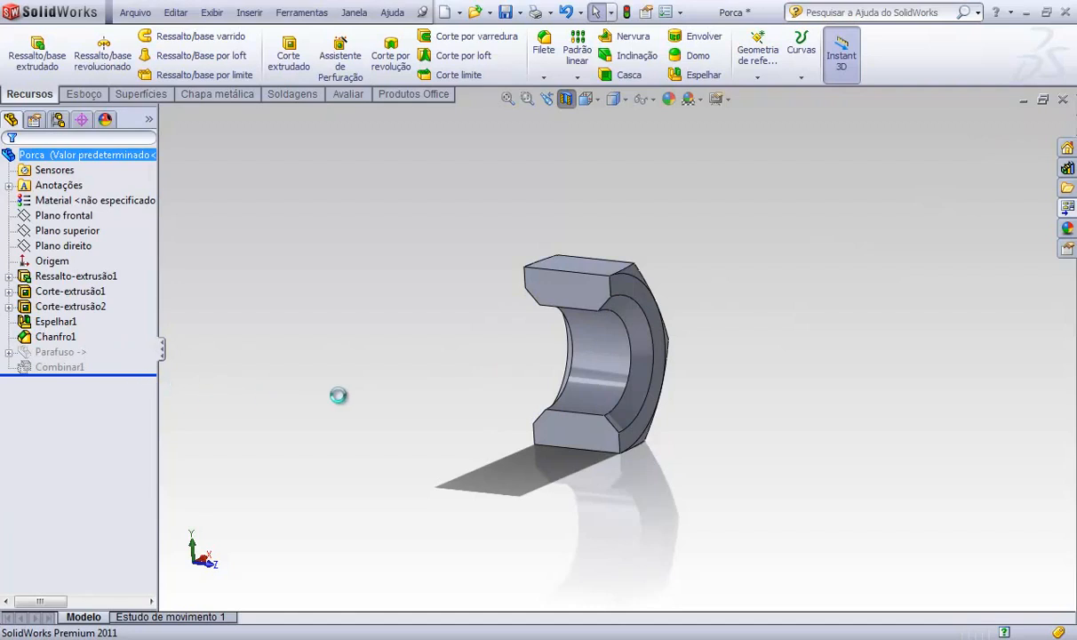
middle_drag(456, 375, 568, 388)
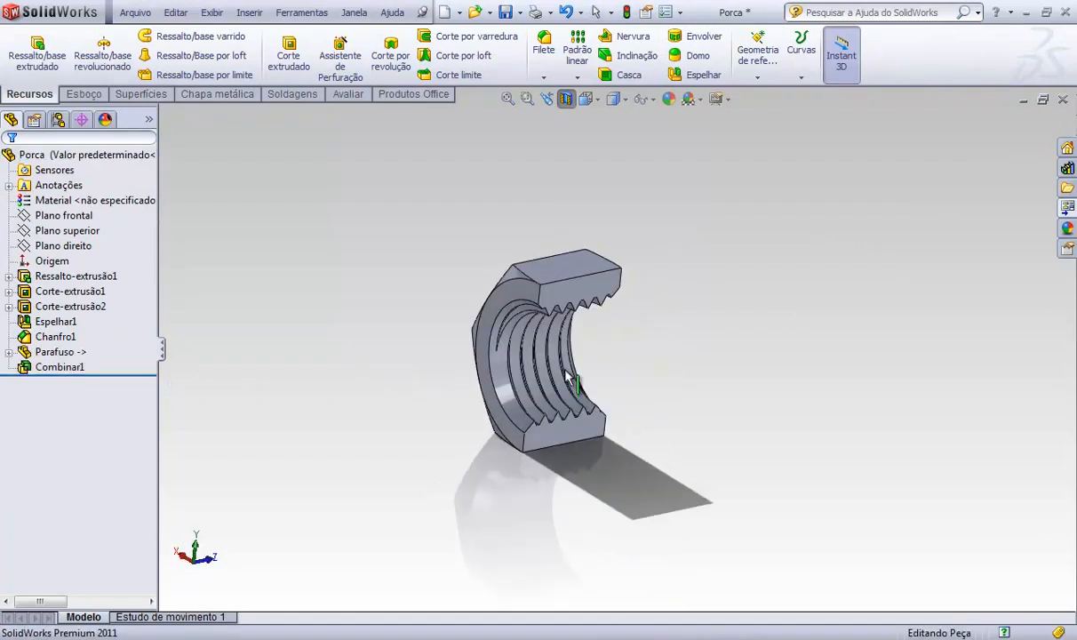
click(566, 98)
middle_drag(604, 329, 746, 417)
scroll(630, 382, down, 5)
scroll(469, 294, up, 3)
scroll(725, 384, down, 4)
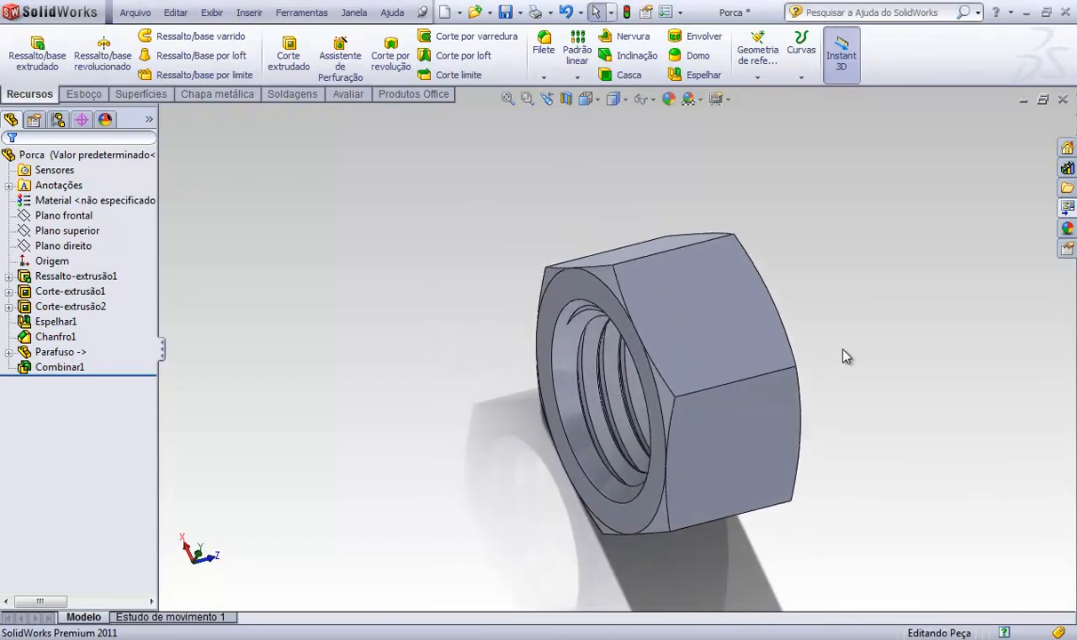